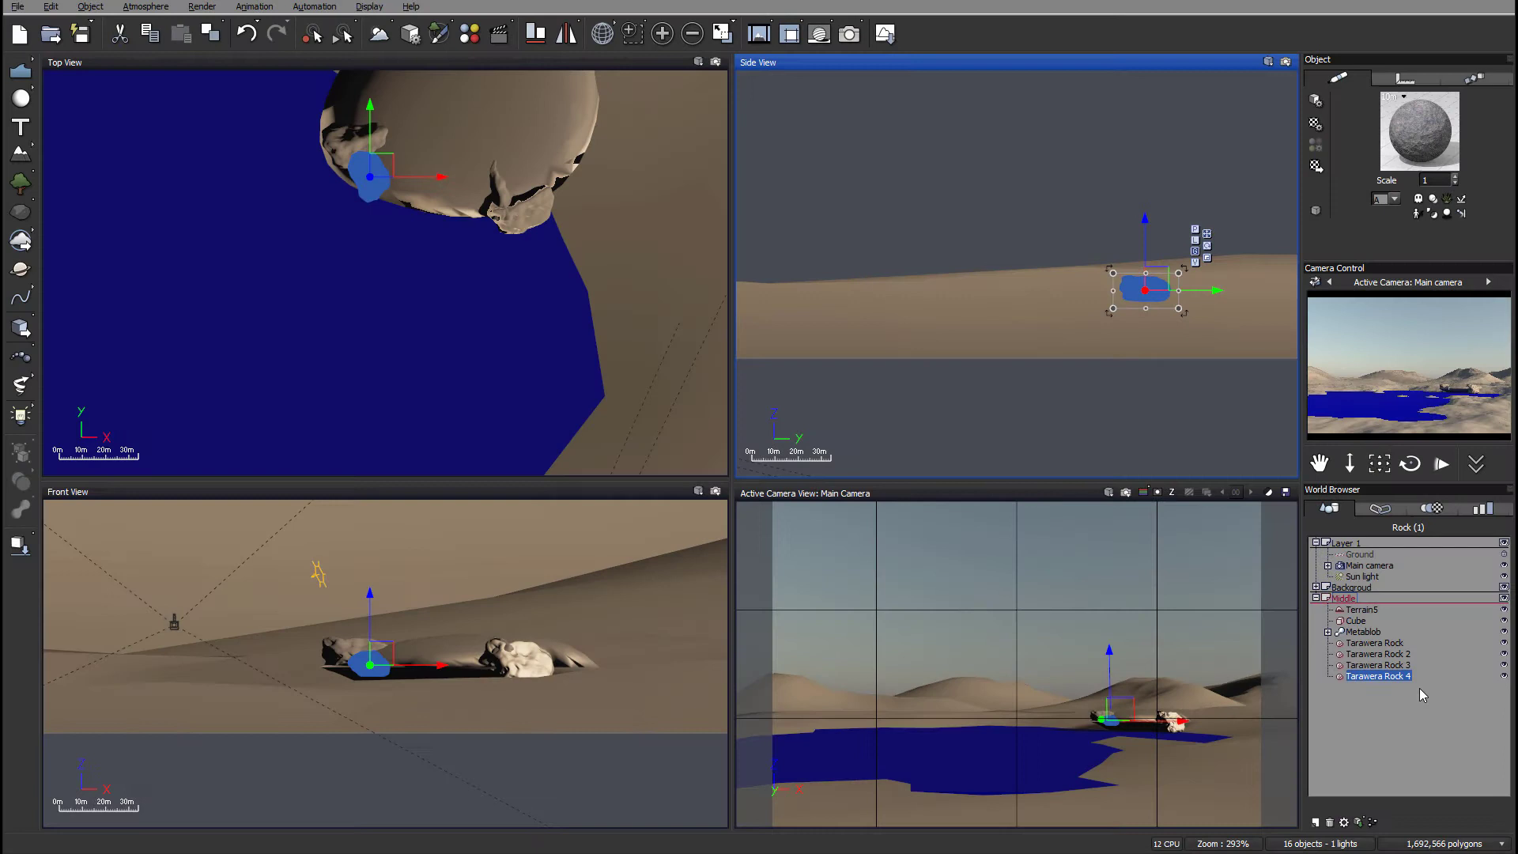
# Step: Copy the material of Tarawera Rock 2
pyautogui.click(1390, 642)
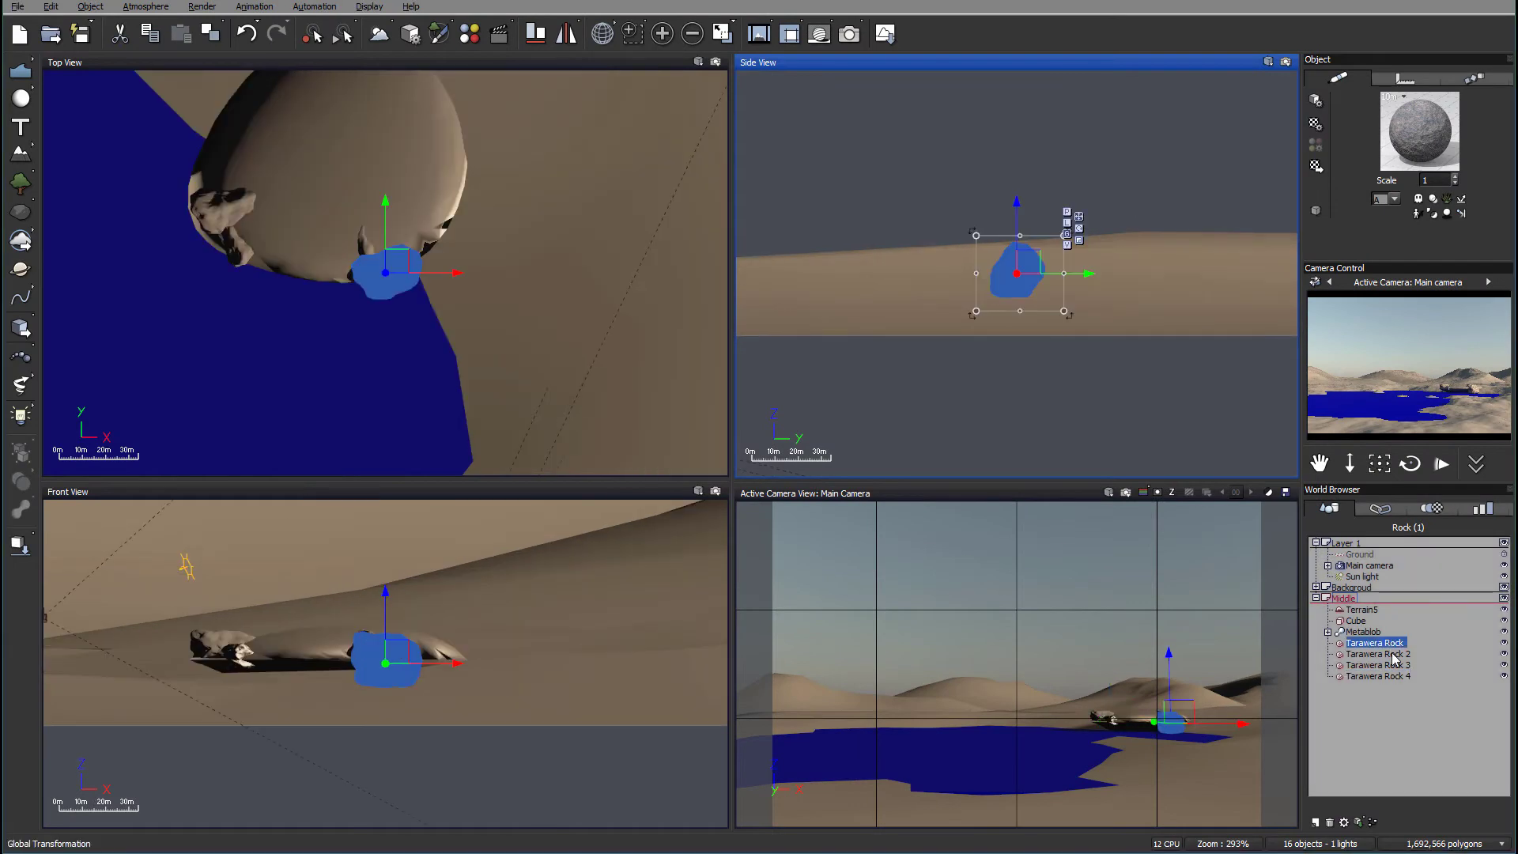
pyautogui.click(1393, 655)
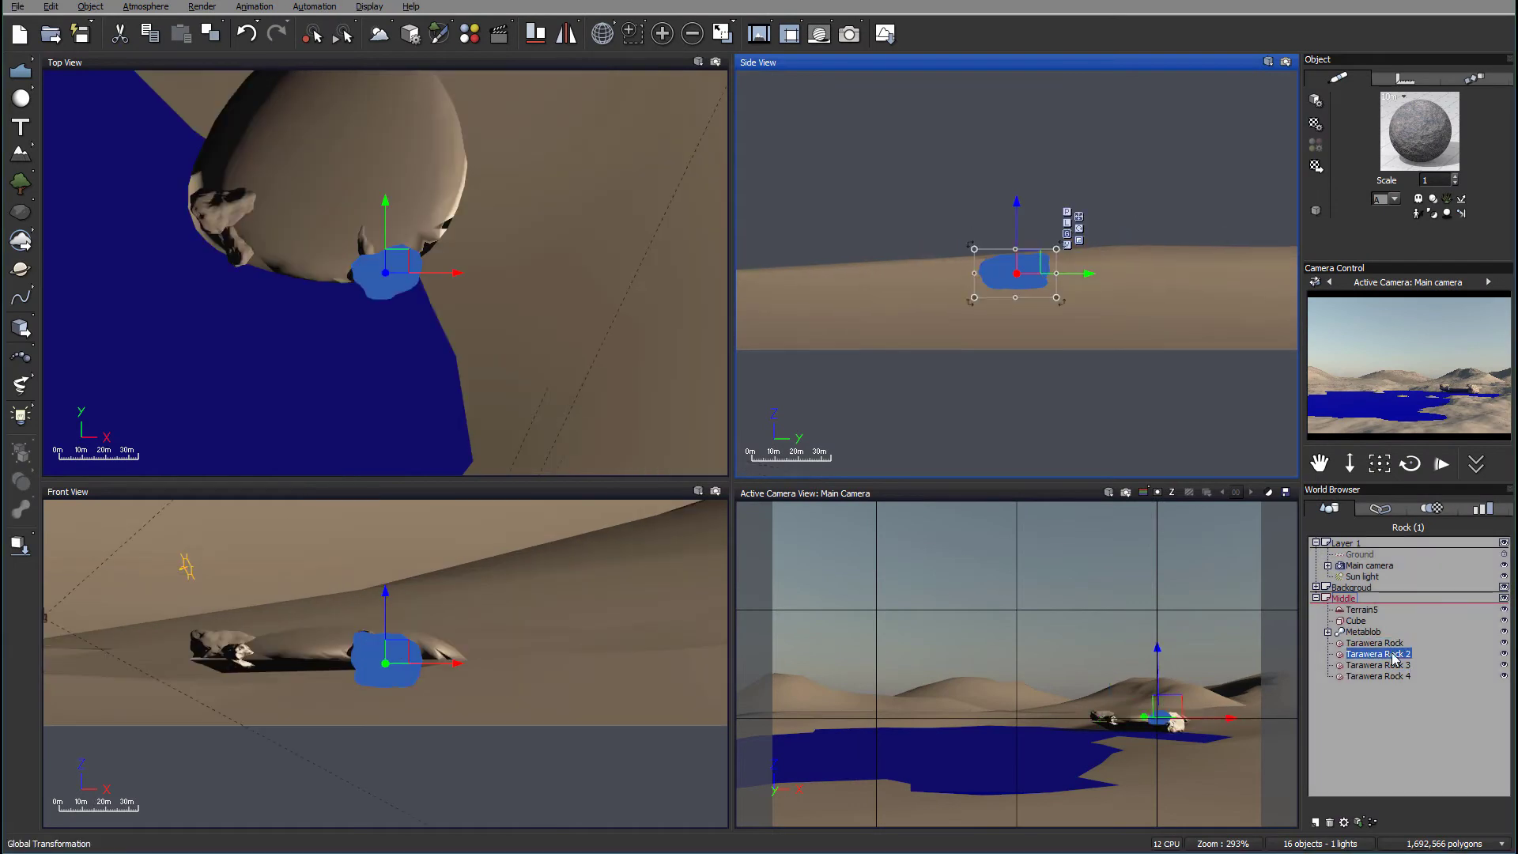
pyautogui.rightClick(1430, 139)
pyautogui.click(1465, 168)
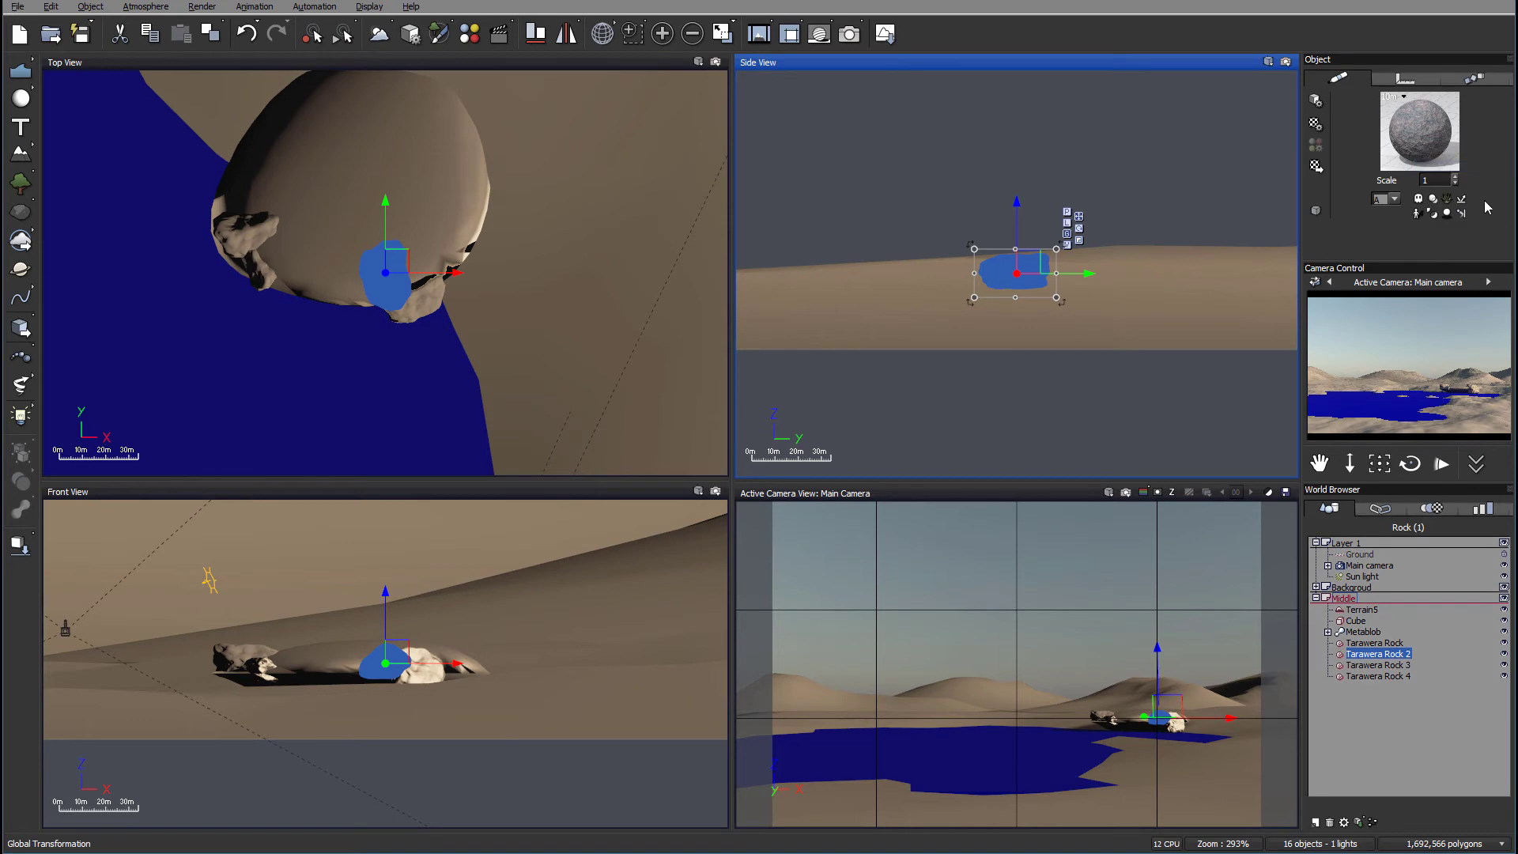
# Step: Paste the copied rock material onto Terrain5
pyautogui.click(1372, 610)
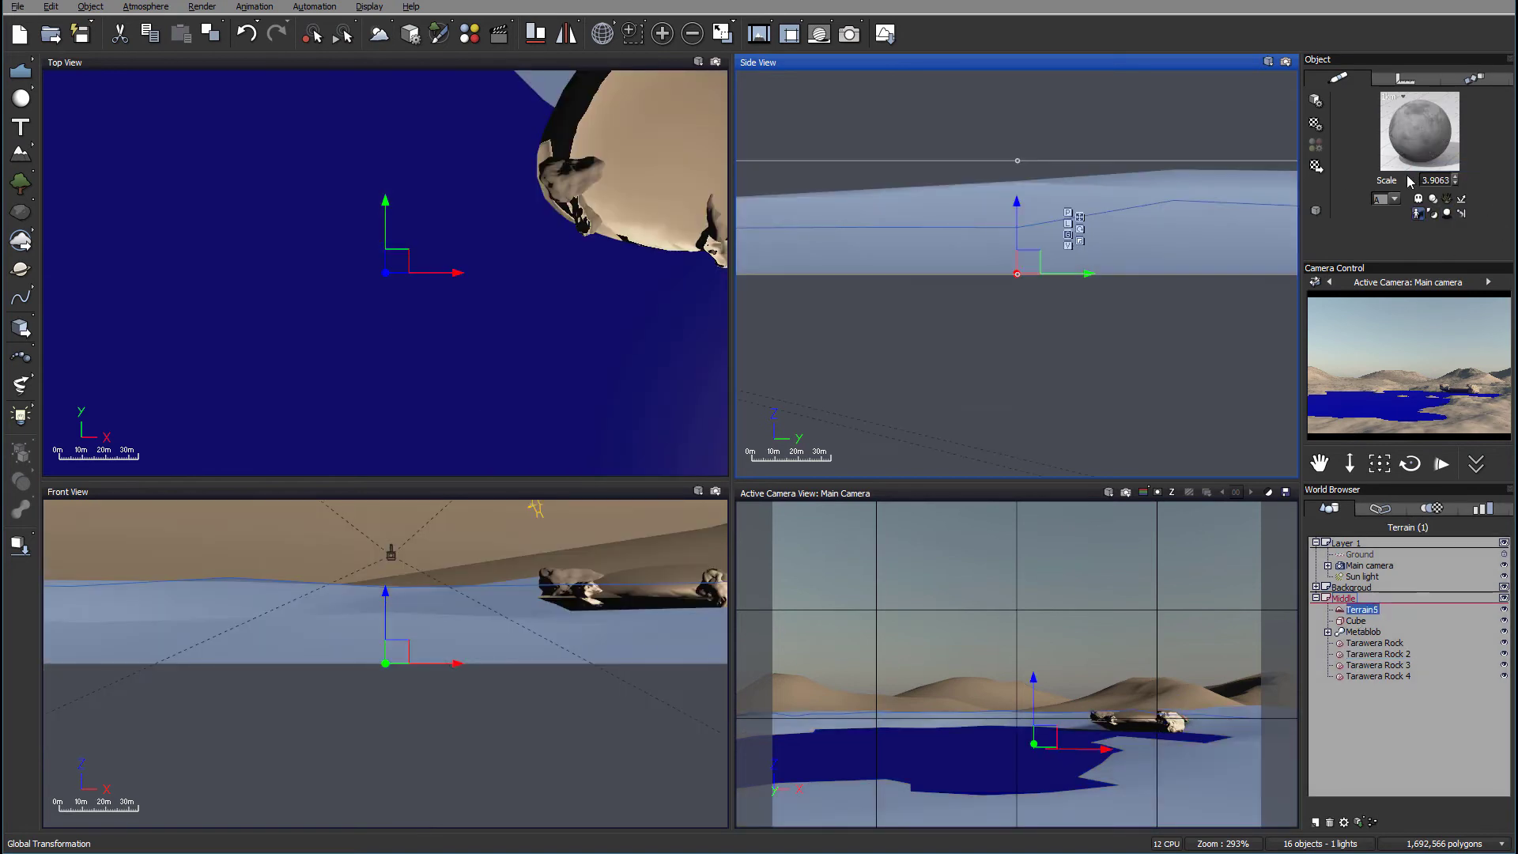
pyautogui.rightClick(1415, 139)
pyautogui.click(1460, 176)
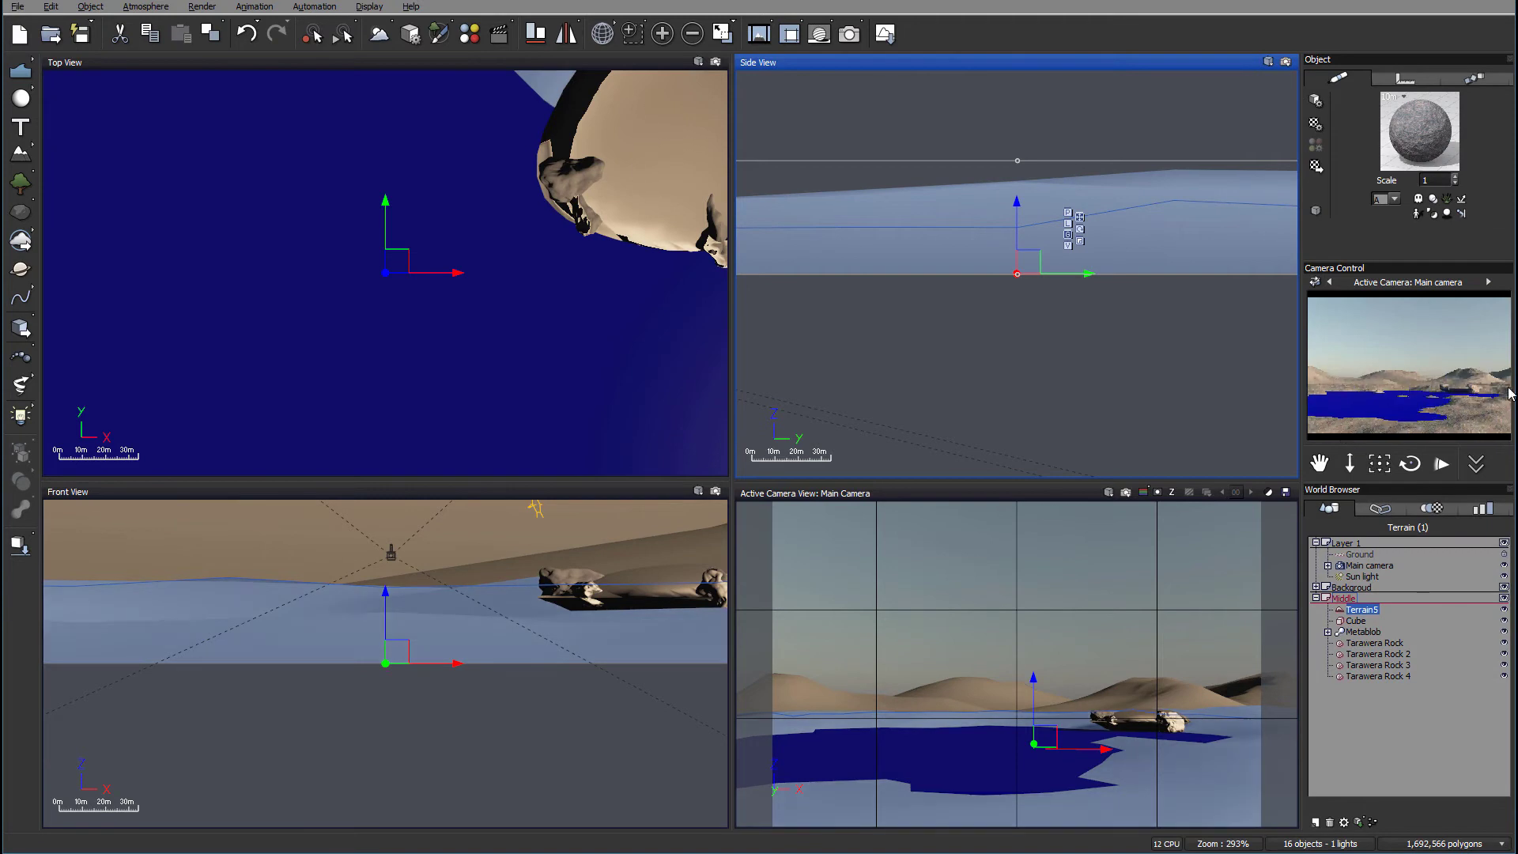
pyautogui.click(851, 34)
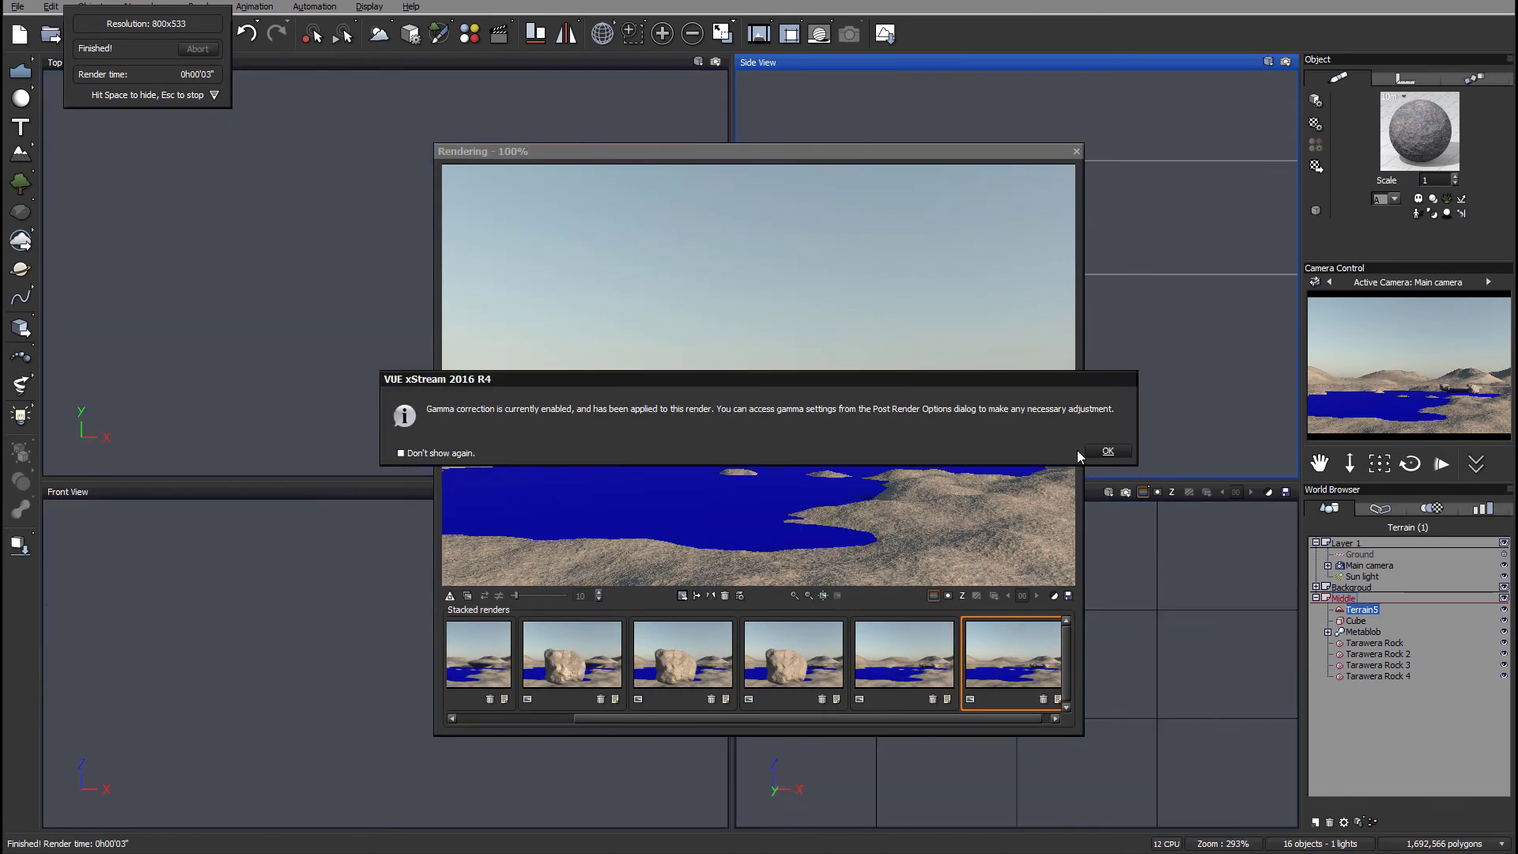
pyautogui.click(1110, 450)
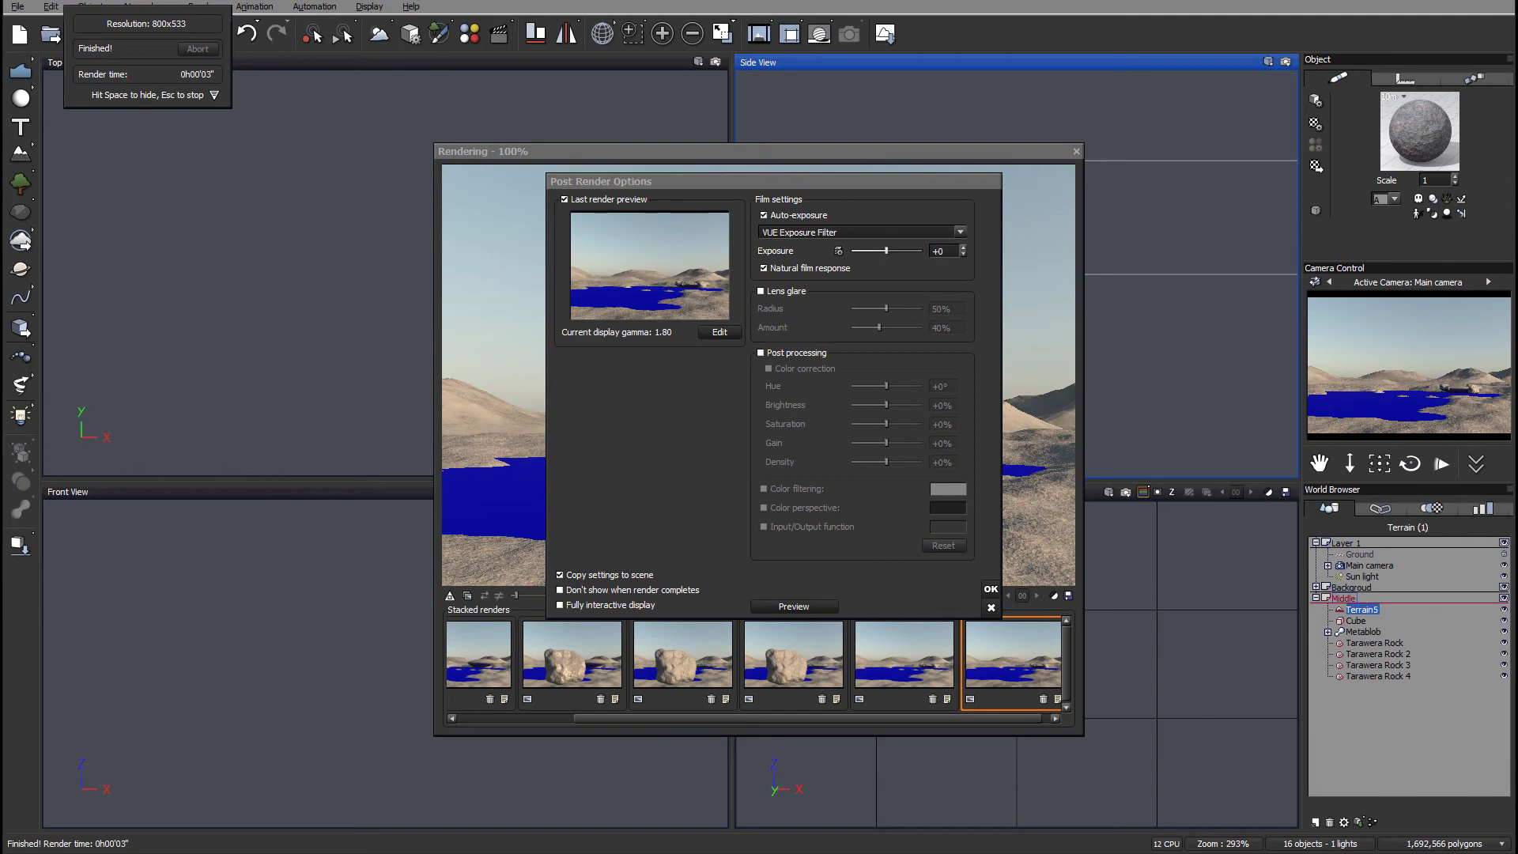
pyautogui.click(988, 589)
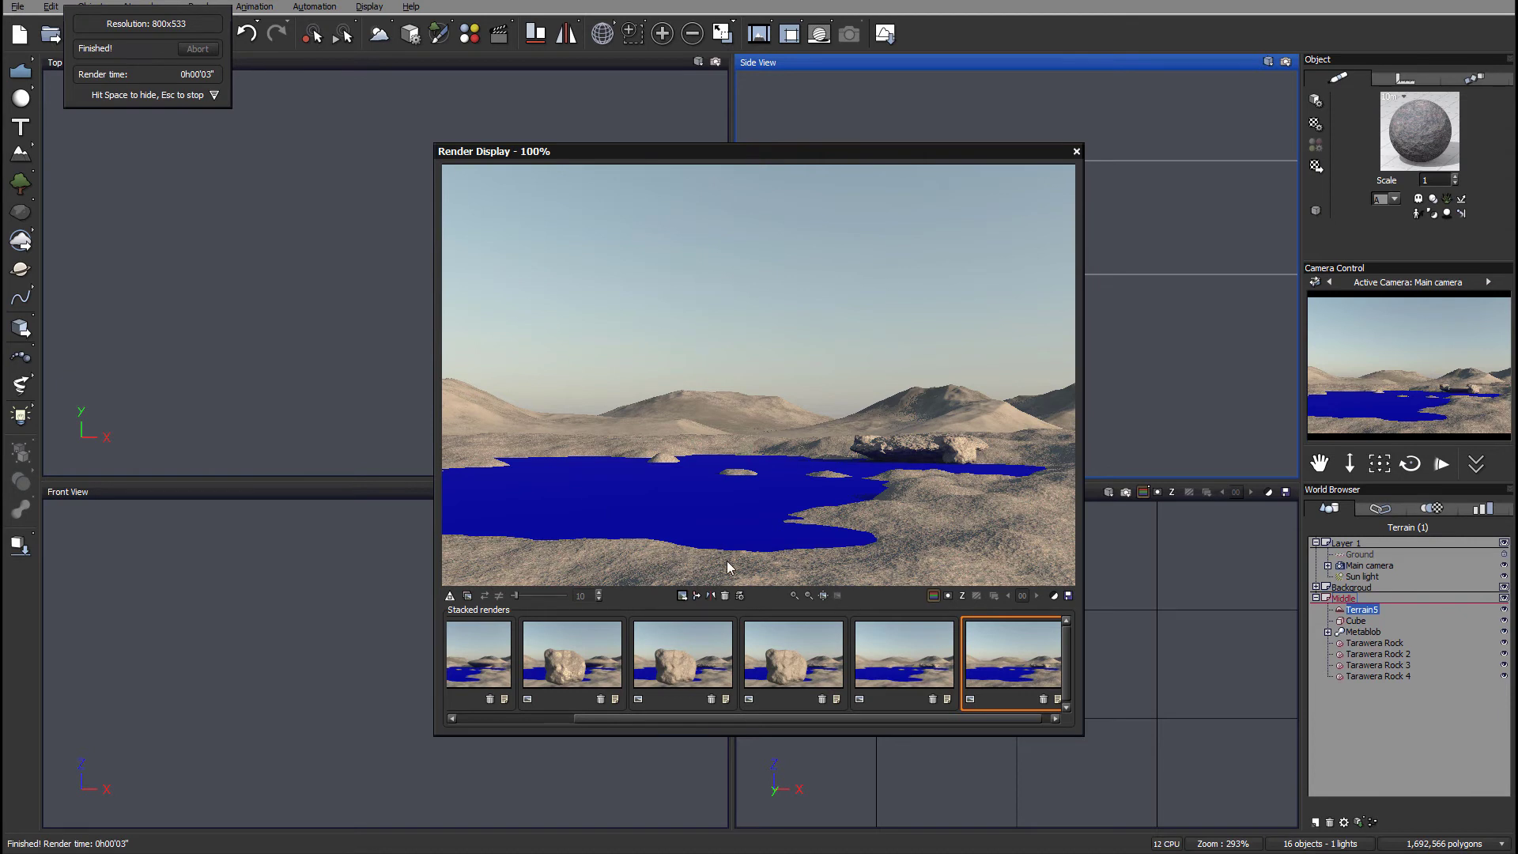
pyautogui.click(1075, 151)
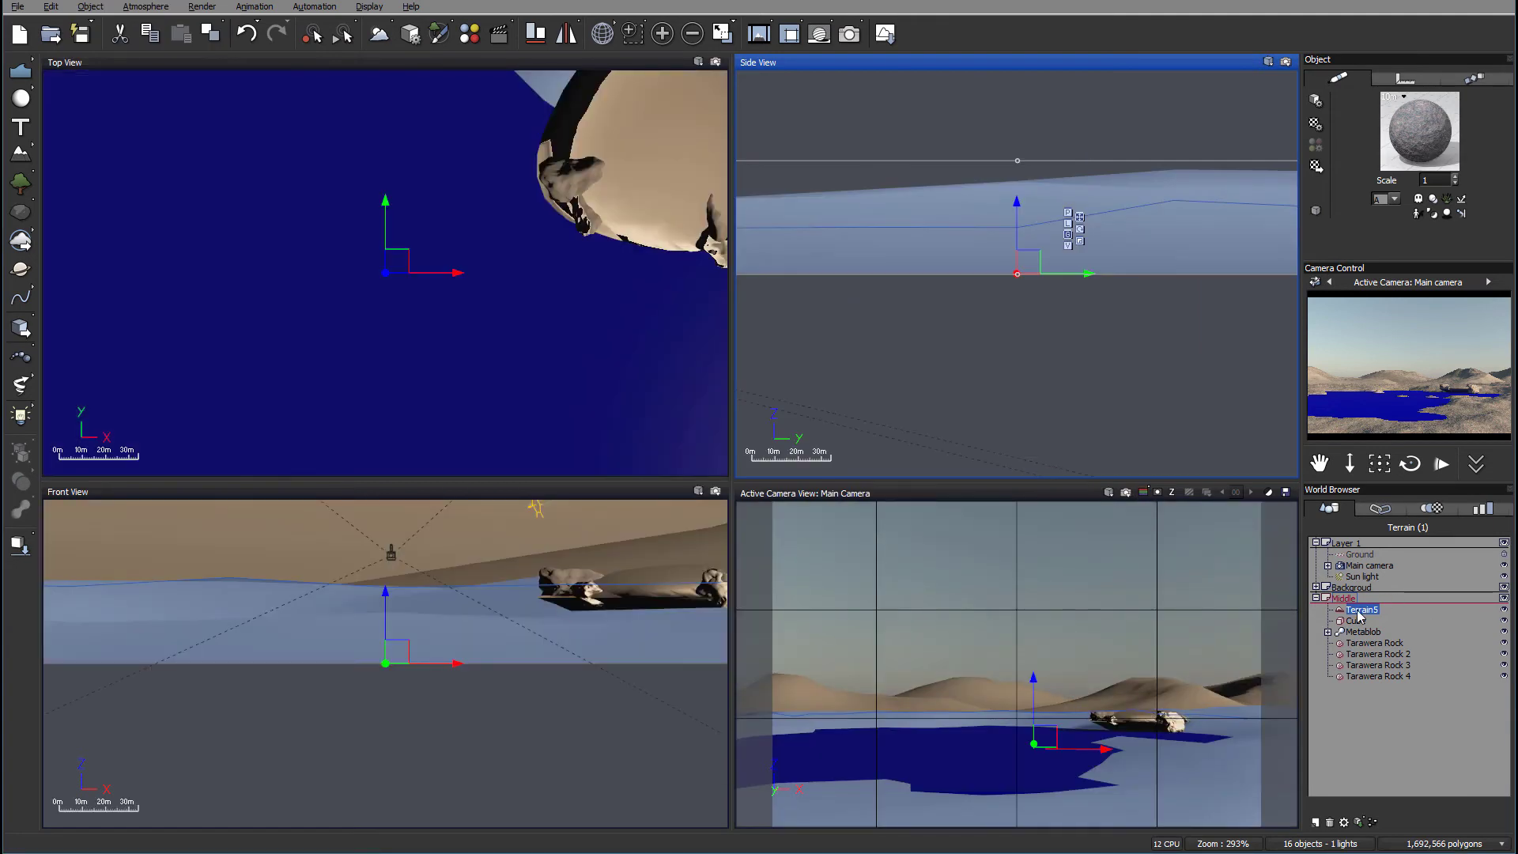
# Step: Open the terrain material in the Advanced Material Editor, add a New Layer and raise its added bumps
pyautogui.doubleClick(1421, 128)
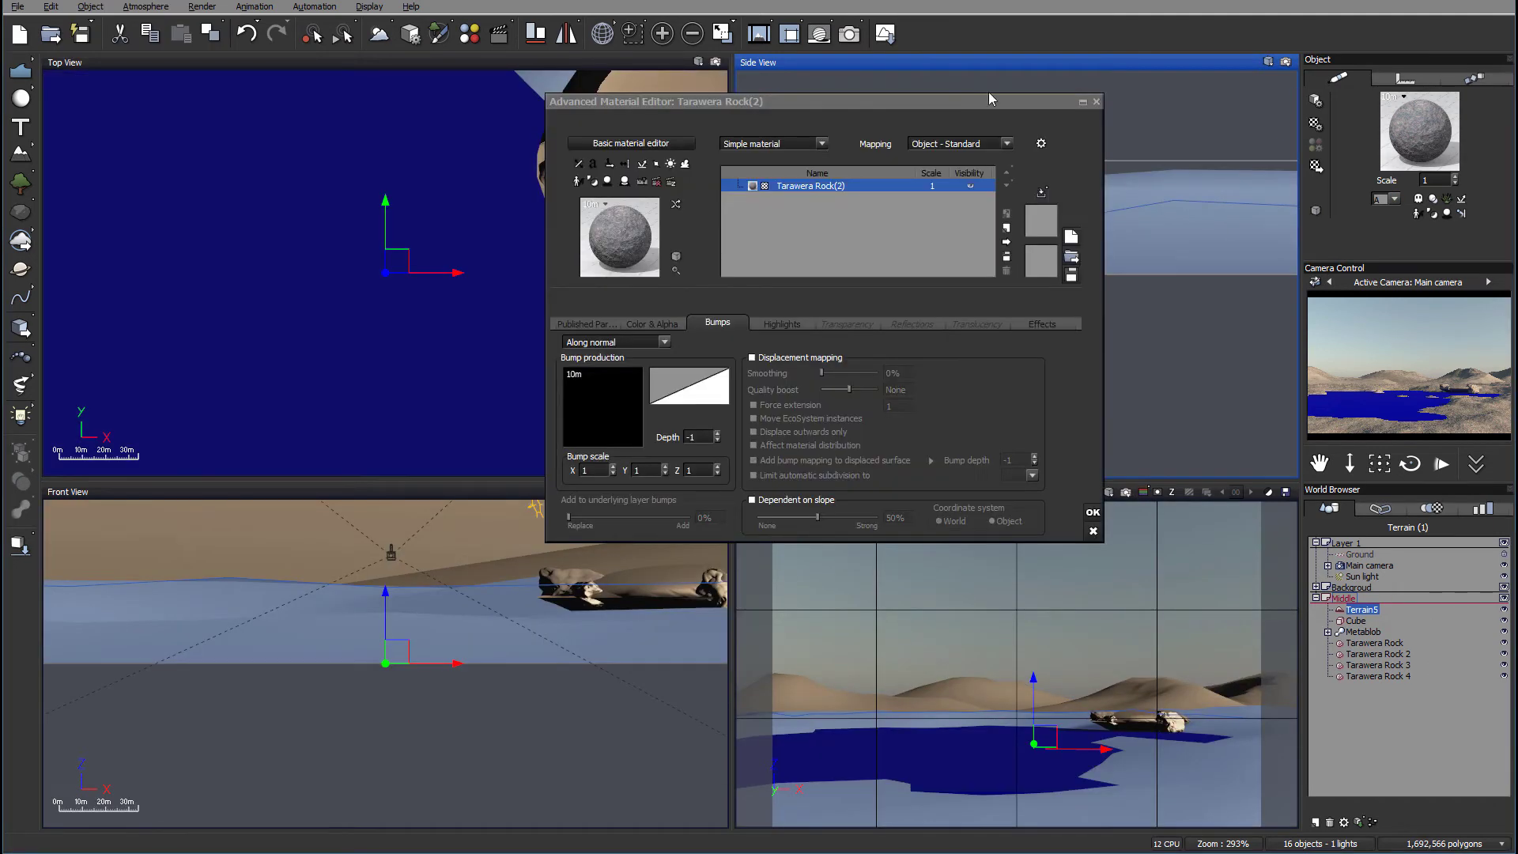
pyautogui.moveTo(950, 105); pyautogui.dragTo(903, 128)
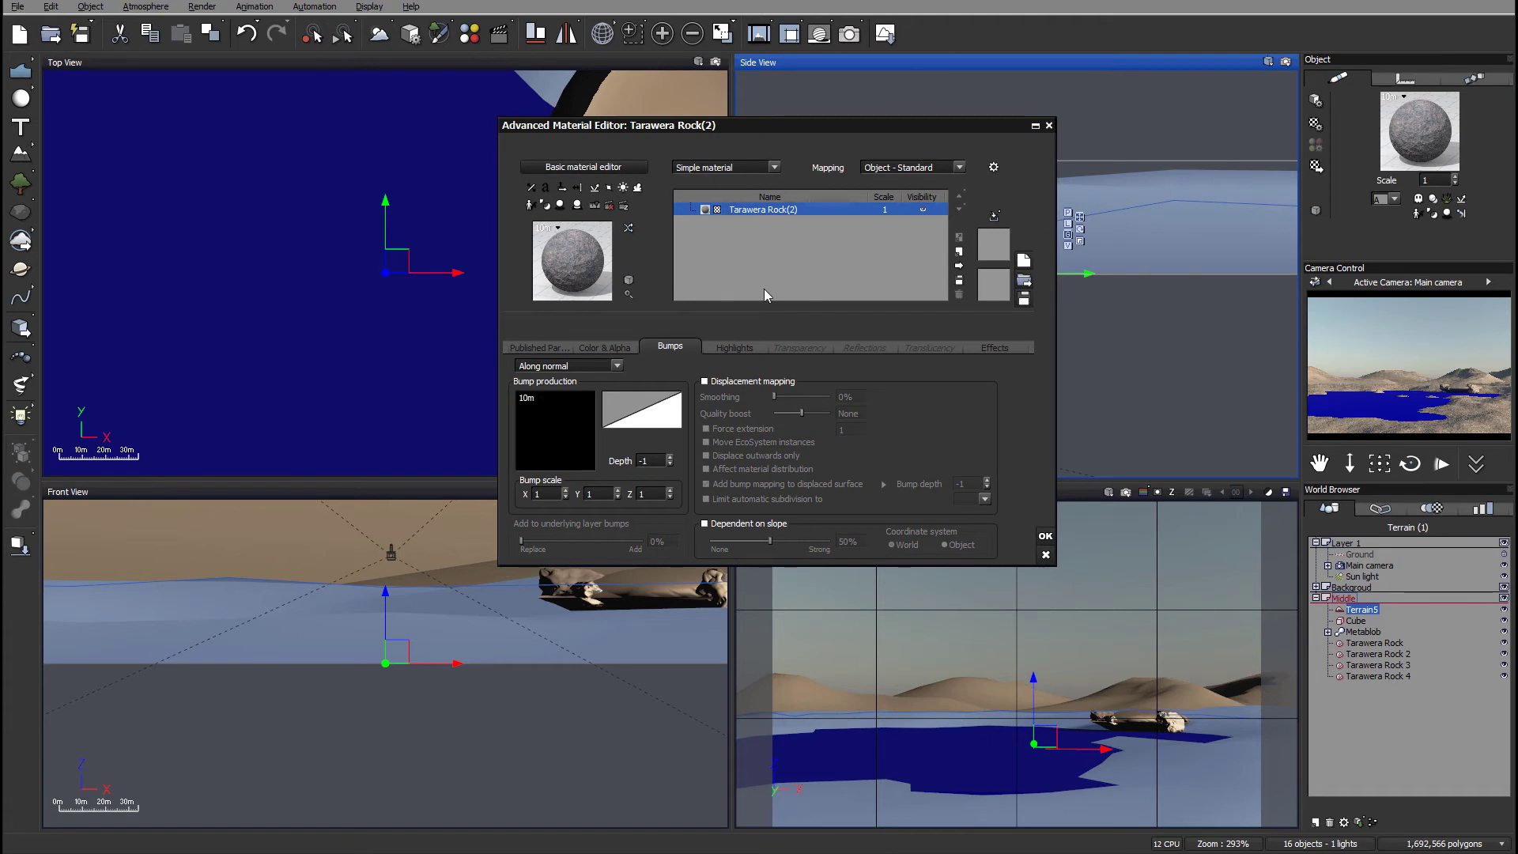
pyautogui.click(961, 255)
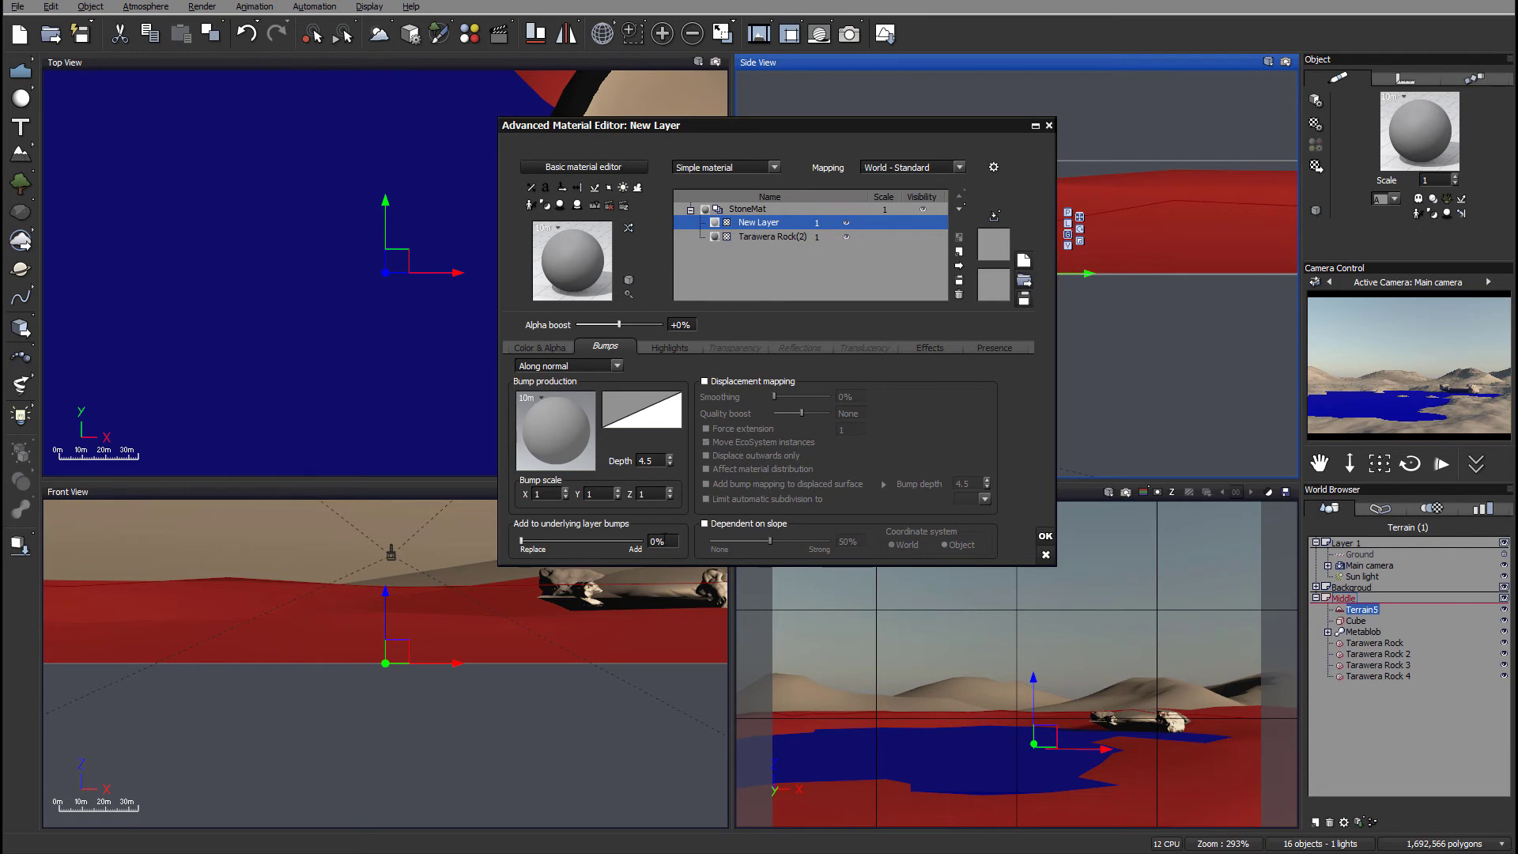
pyautogui.moveTo(534, 546); pyautogui.dragTo(650, 551)
# Step: Set the New Layer coloring to Natural grain with a golden first colour
pyautogui.click(555, 349)
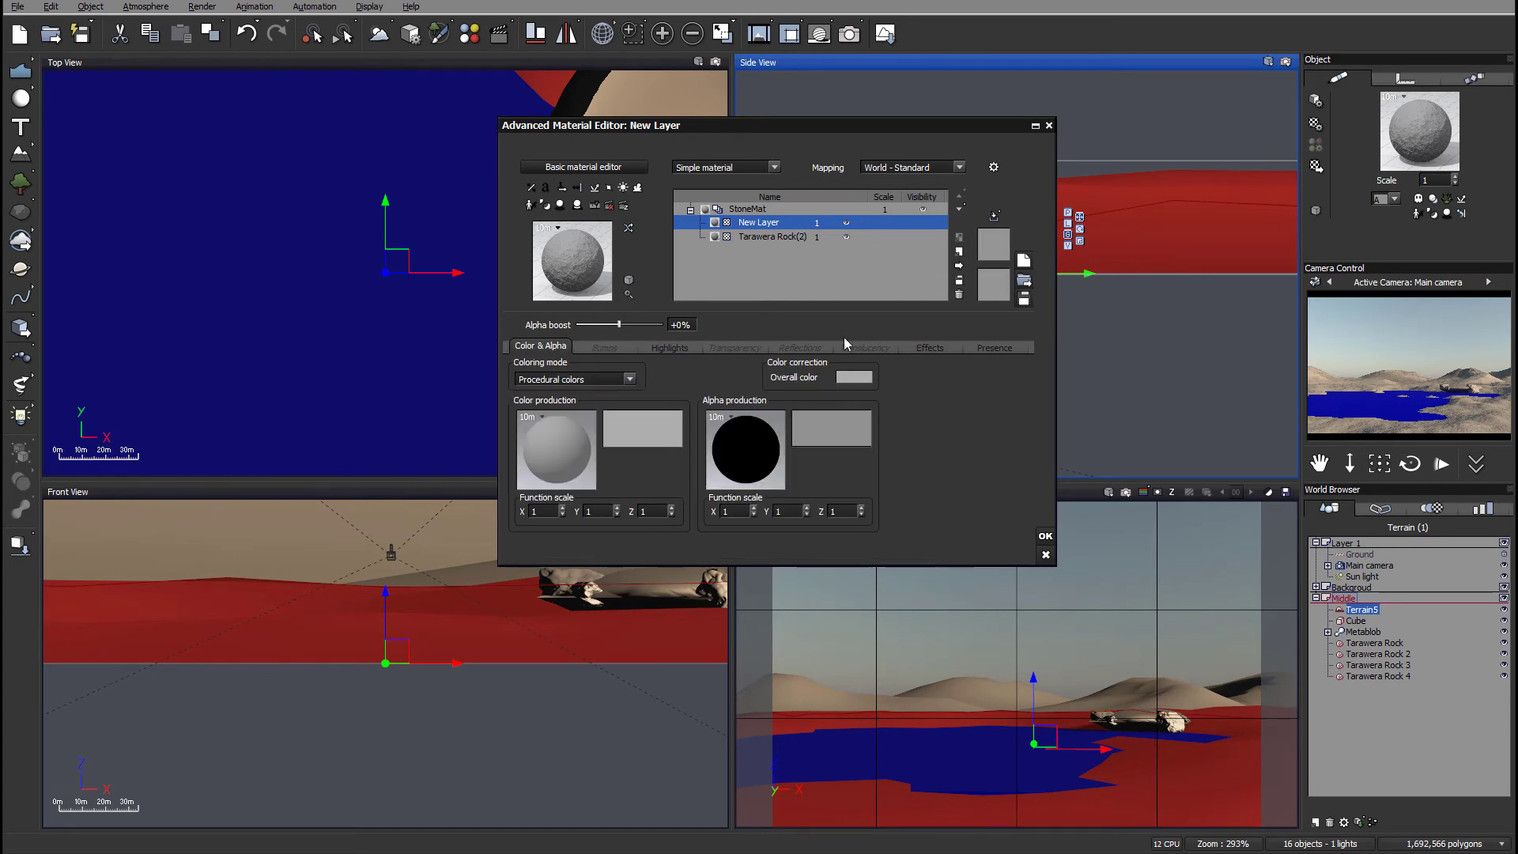
pyautogui.click(630, 379)
pyautogui.click(763, 430)
pyautogui.click(815, 375)
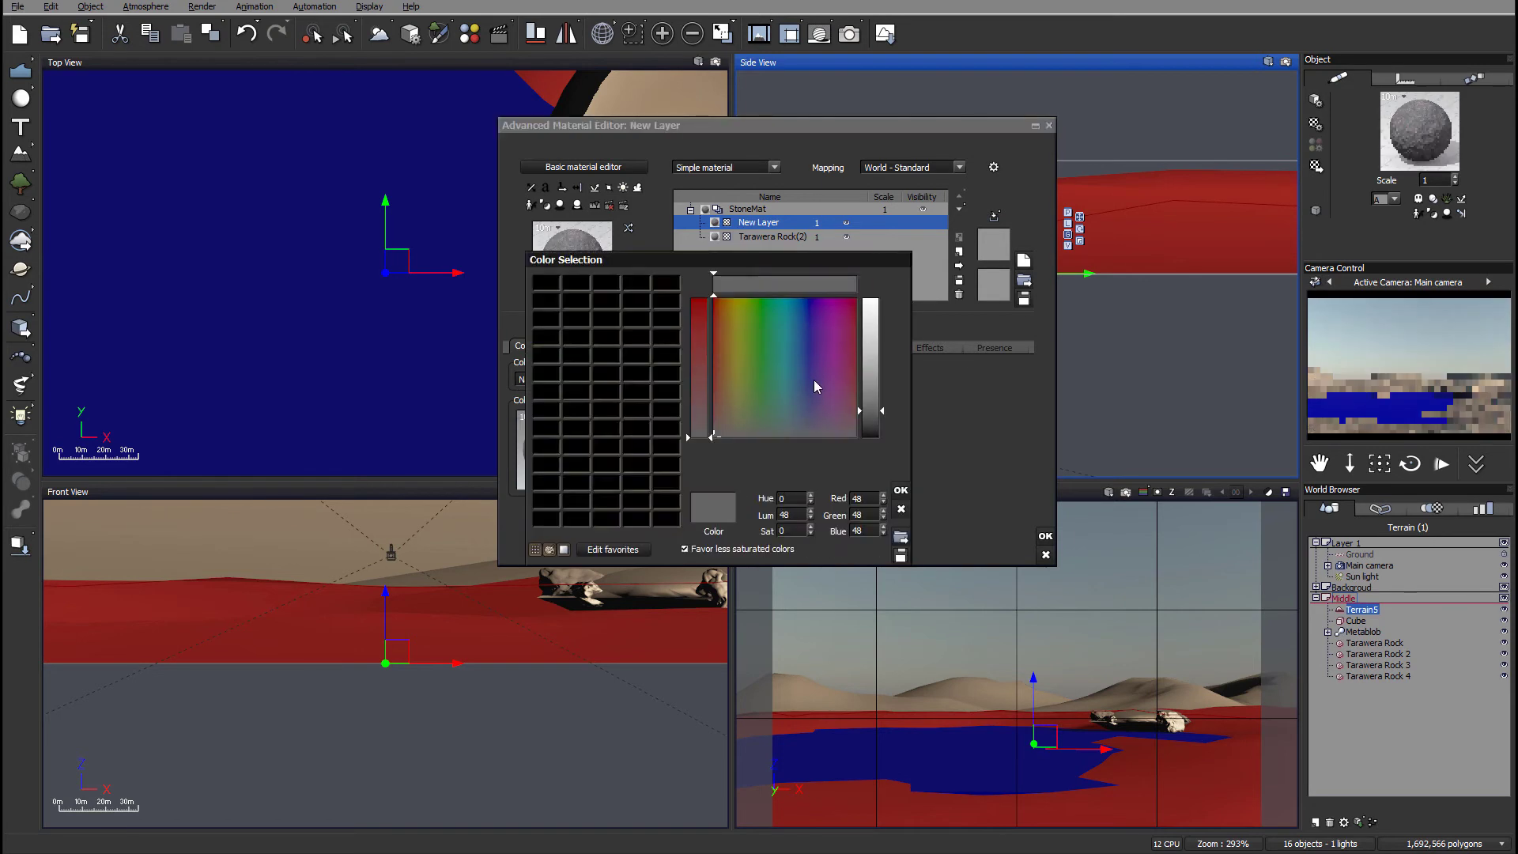
pyautogui.click(731, 373)
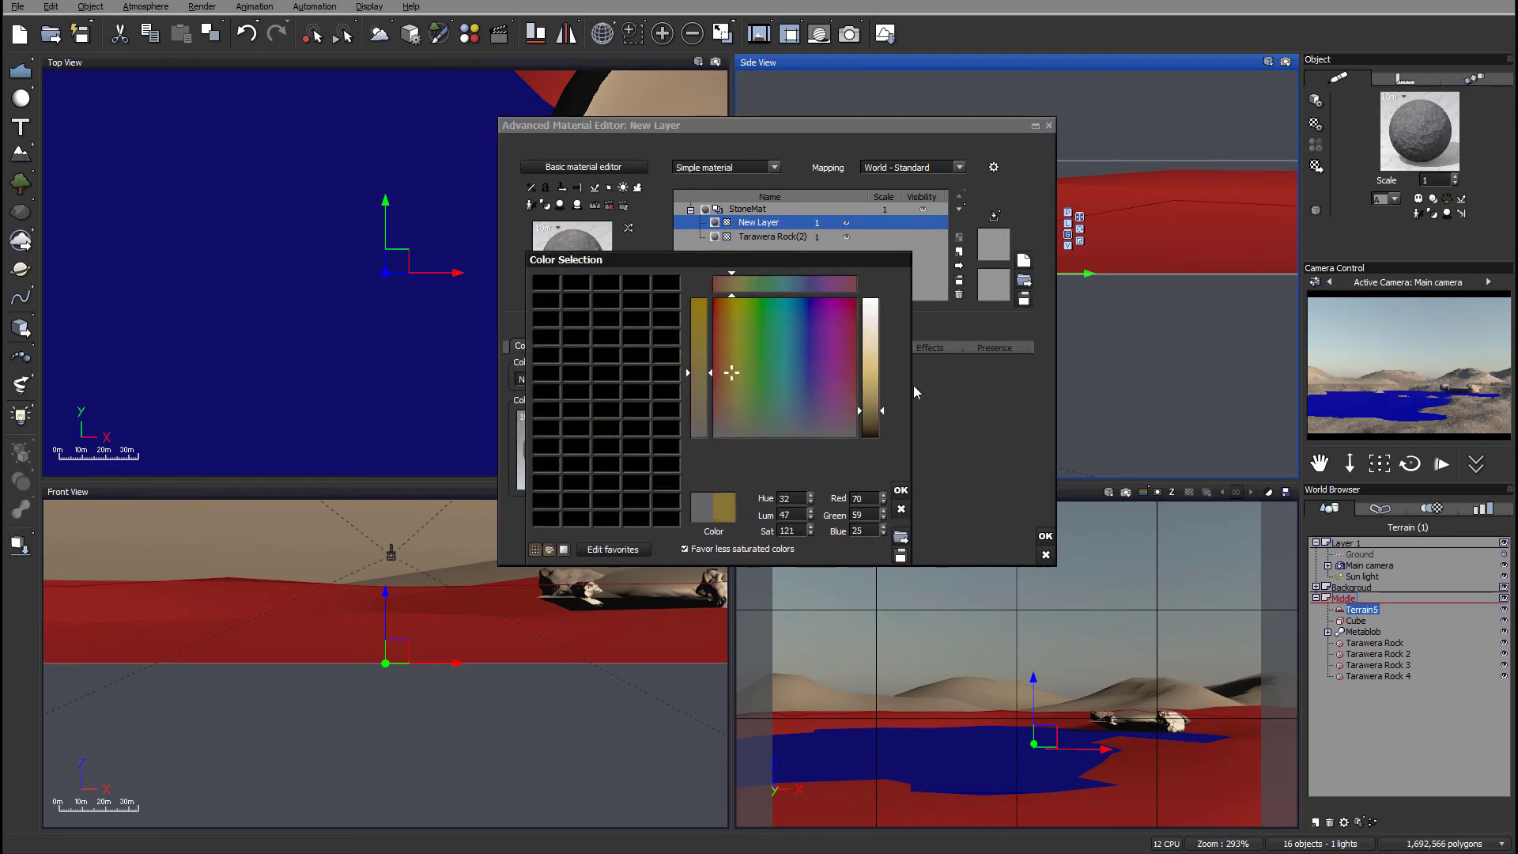
pyautogui.click(880, 395)
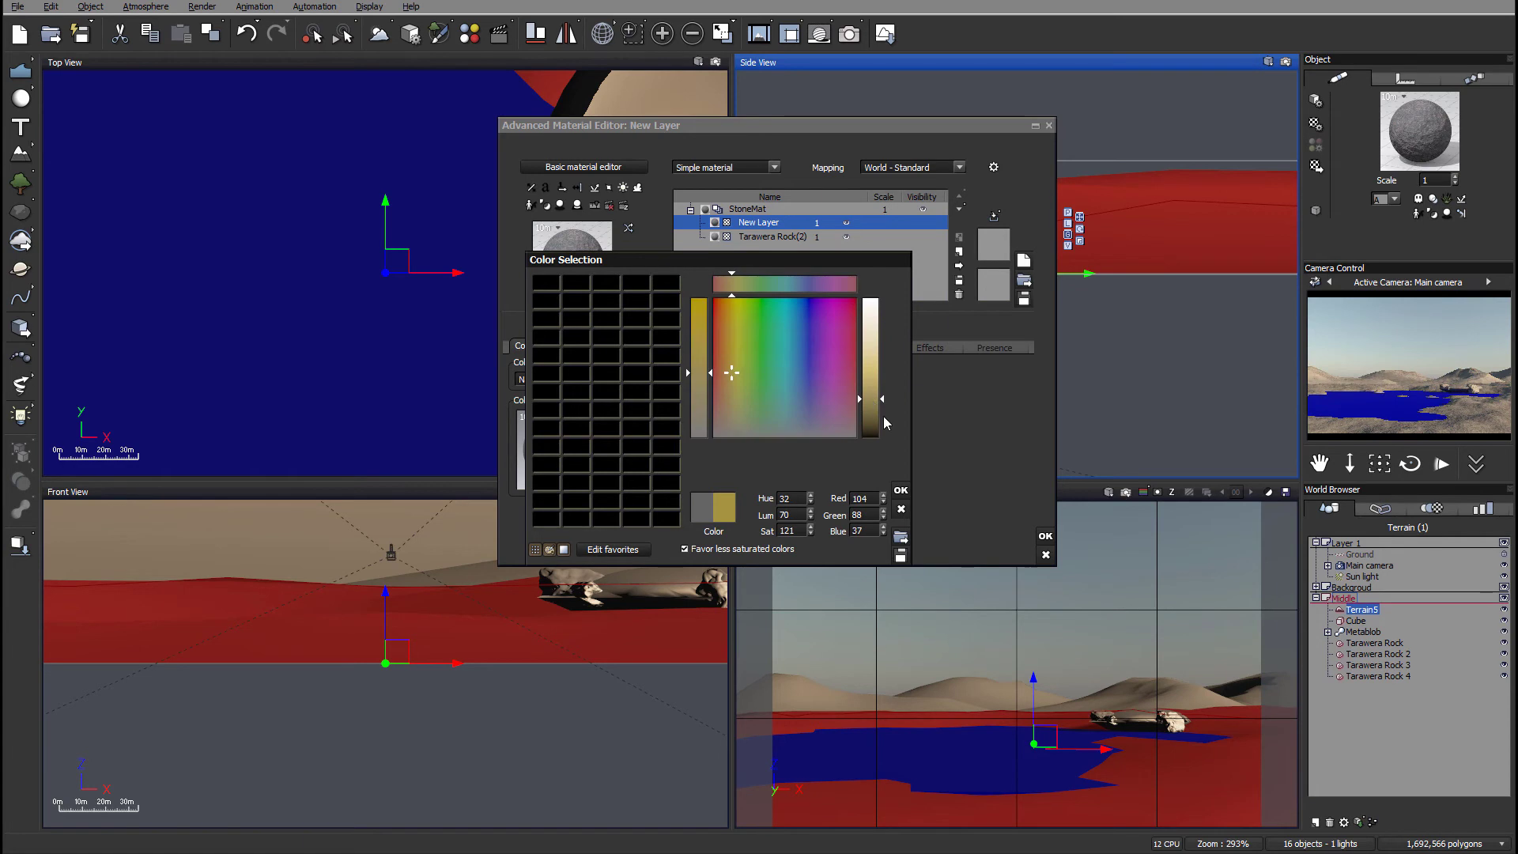
pyautogui.click(901, 490)
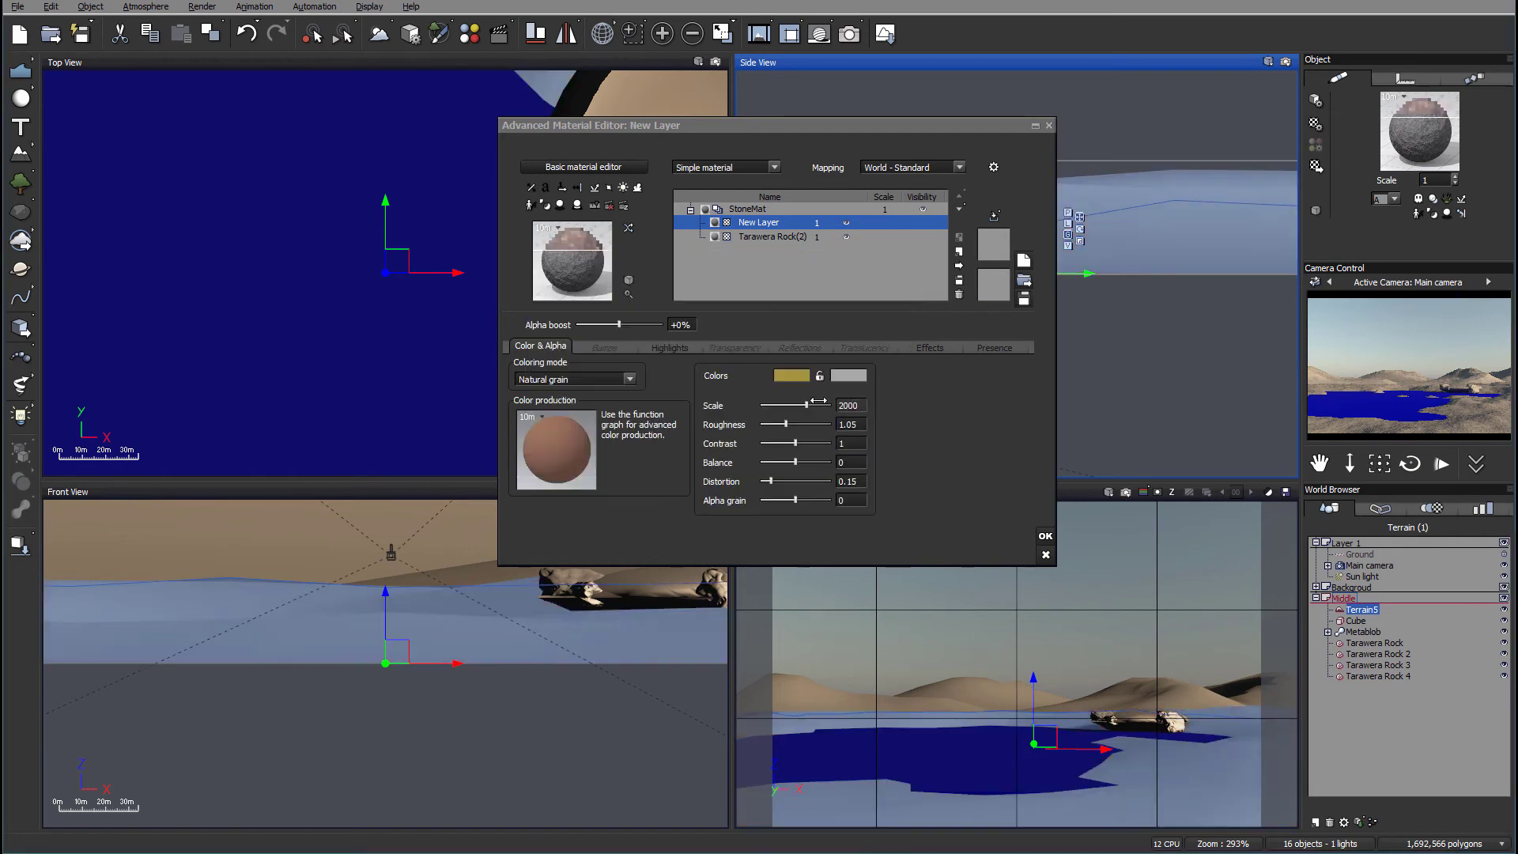
# Step: Make the second grain colour light grey and raise roughness to about 1.47
pyautogui.click(851, 376)
pyautogui.click(774, 430)
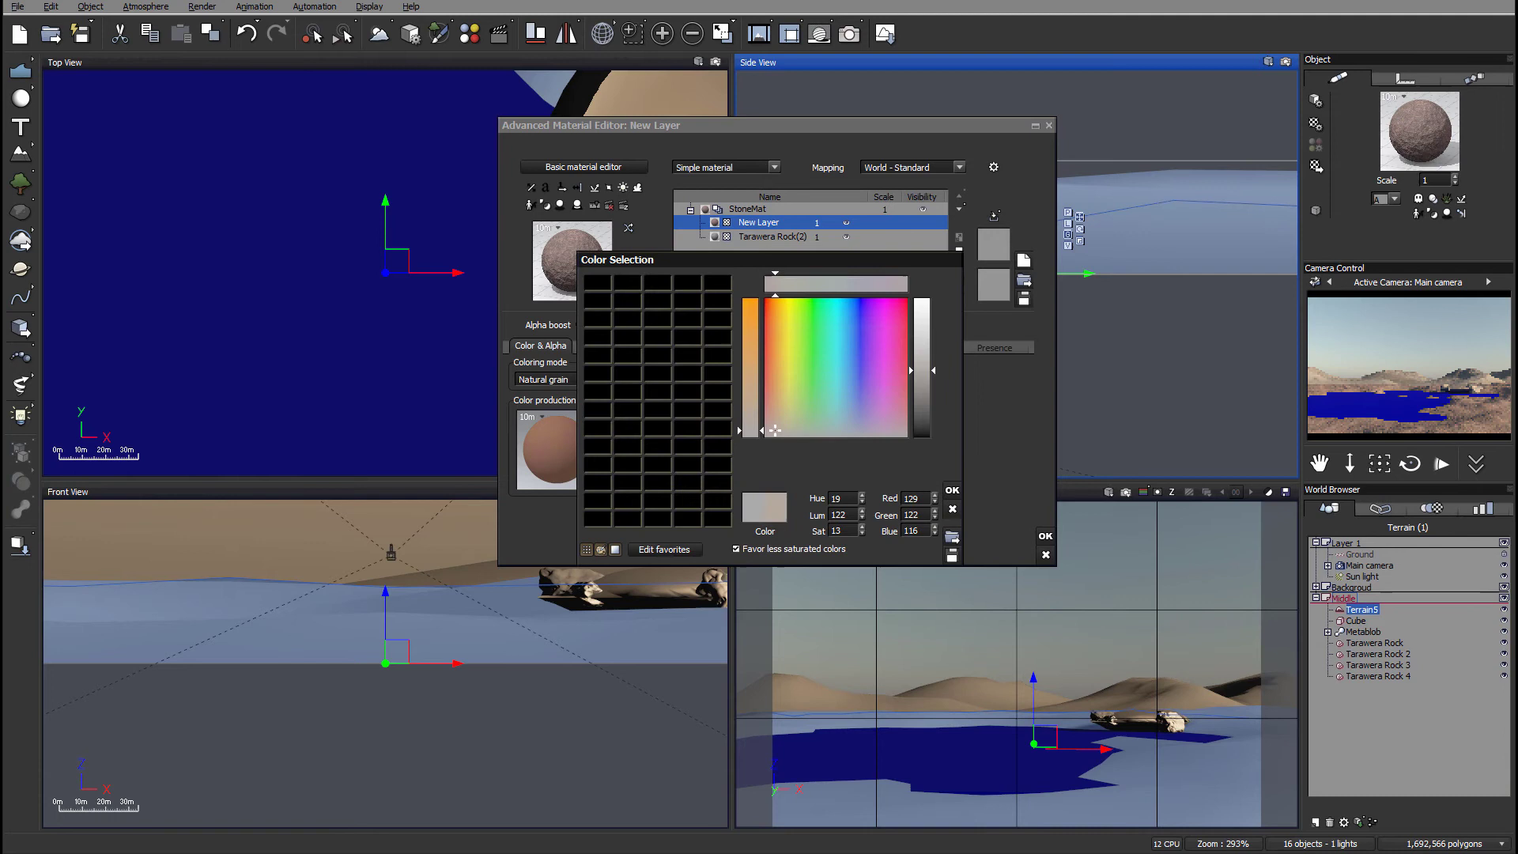
pyautogui.click(952, 490)
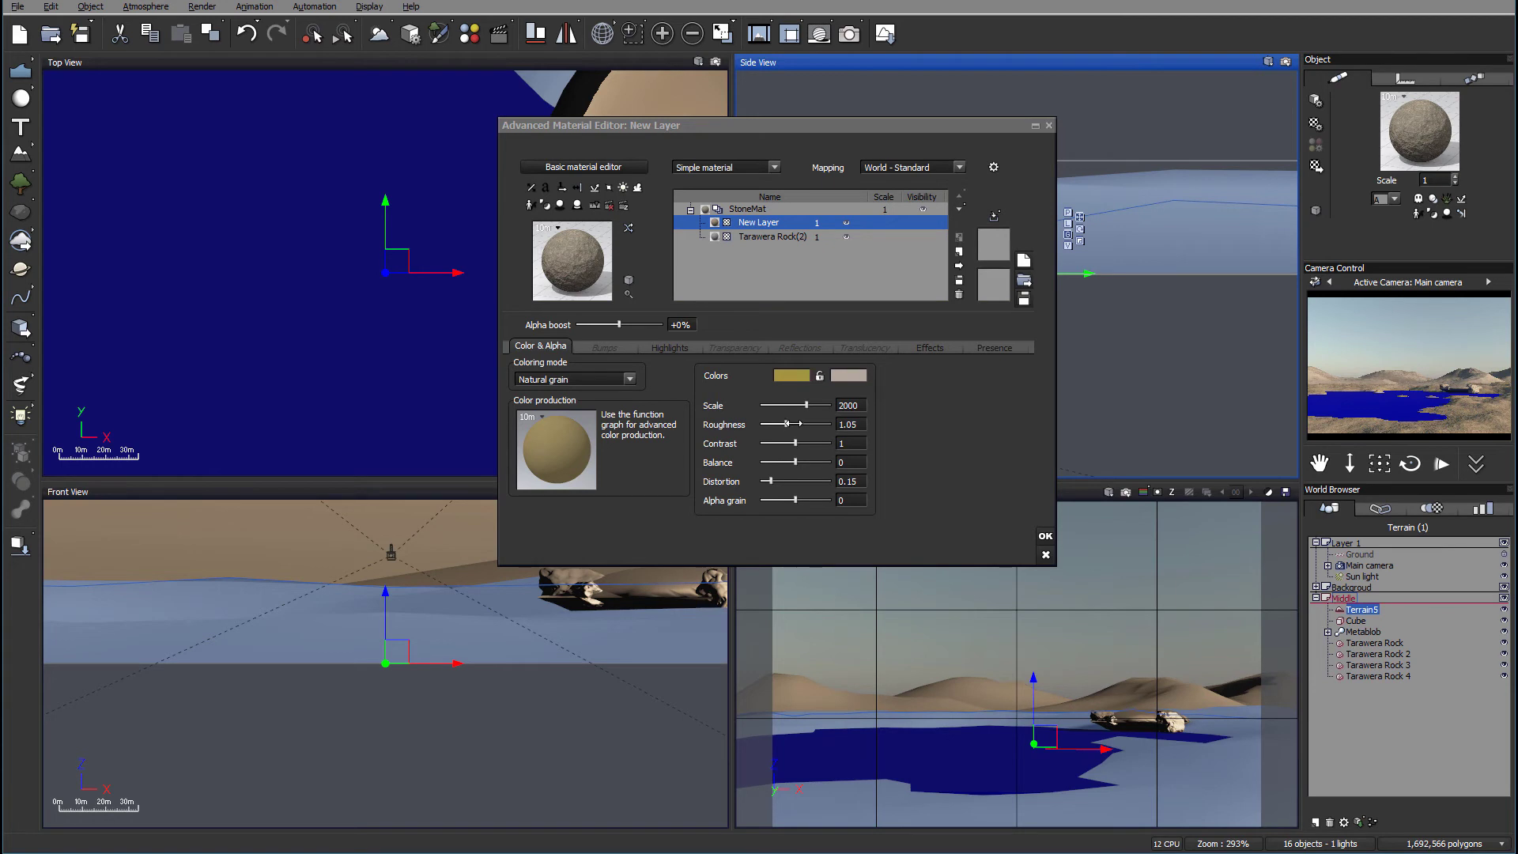
pyautogui.moveTo(786, 424); pyautogui.dragTo(807, 424)
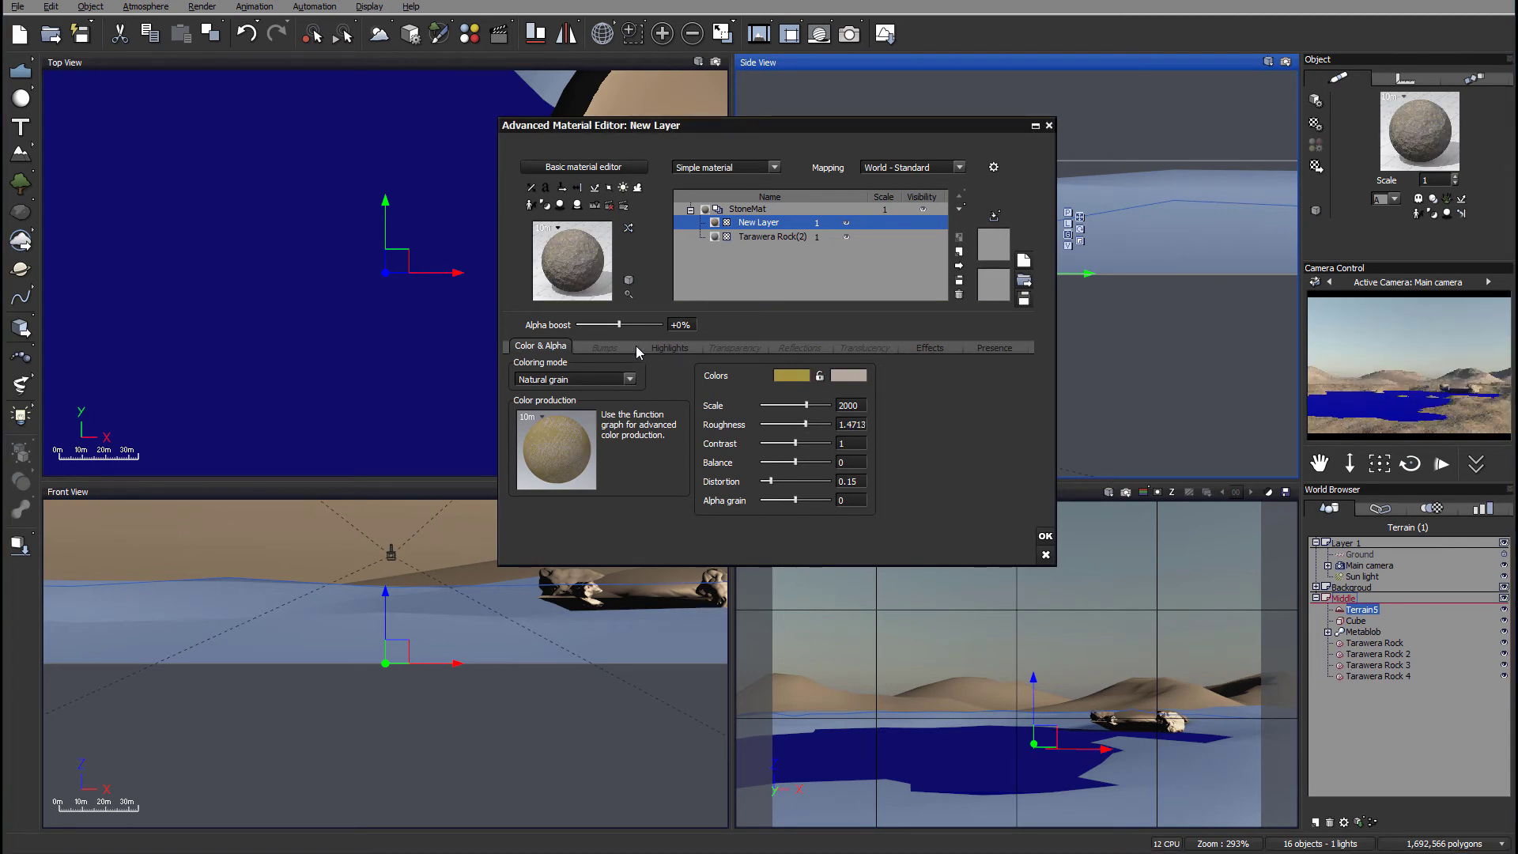
pyautogui.click(606, 347)
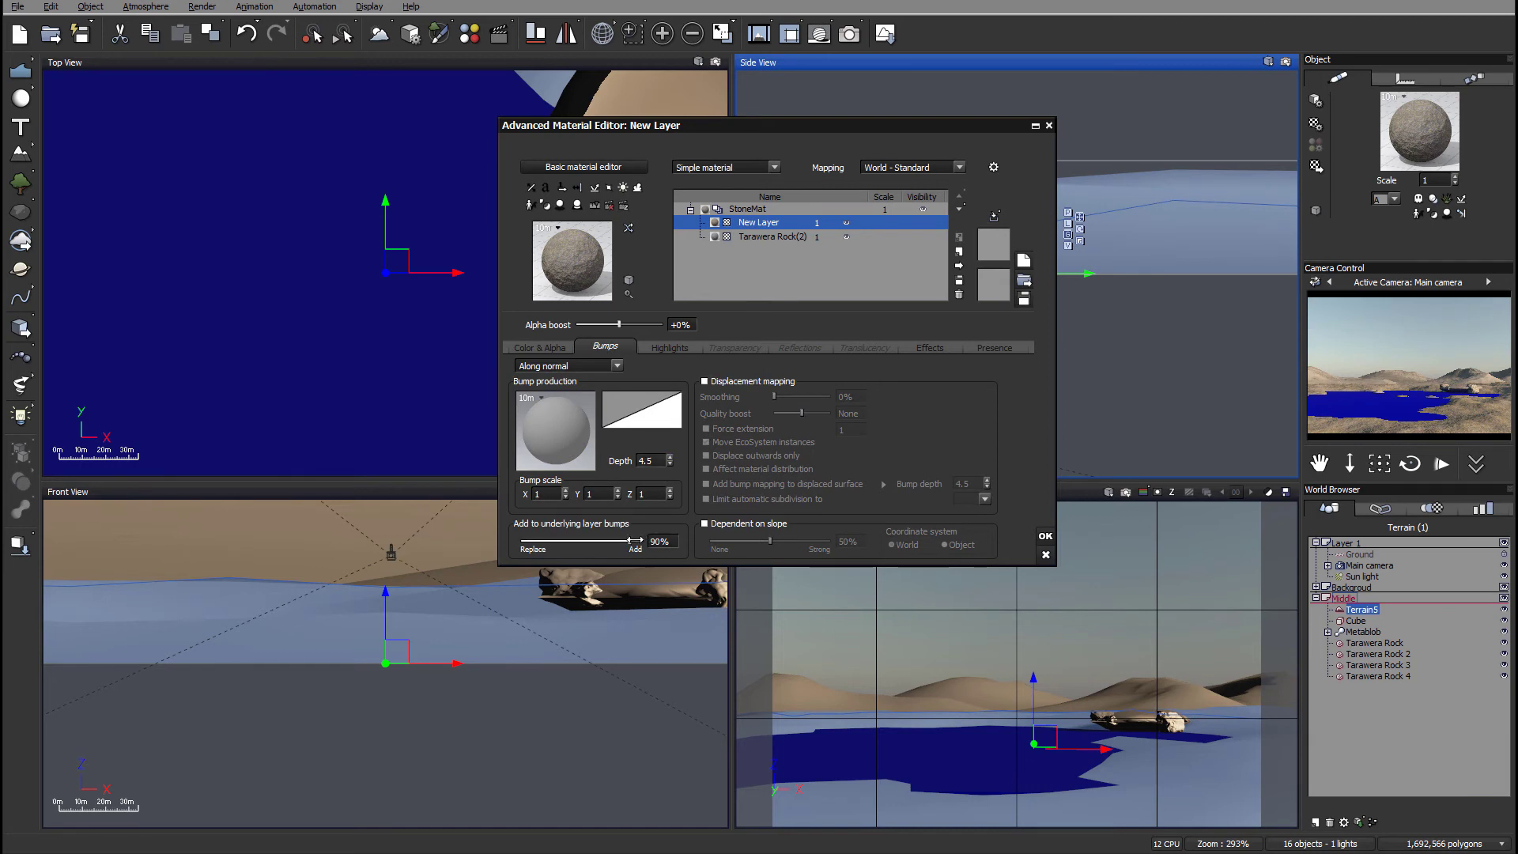
# Step: Cut the New Layer's 'Add to underlying layer bumps' to a small percentage and show its Presence constraints
pyautogui.moveTo(617, 533); pyautogui.dragTo(537, 539)
pyautogui.click(989, 345)
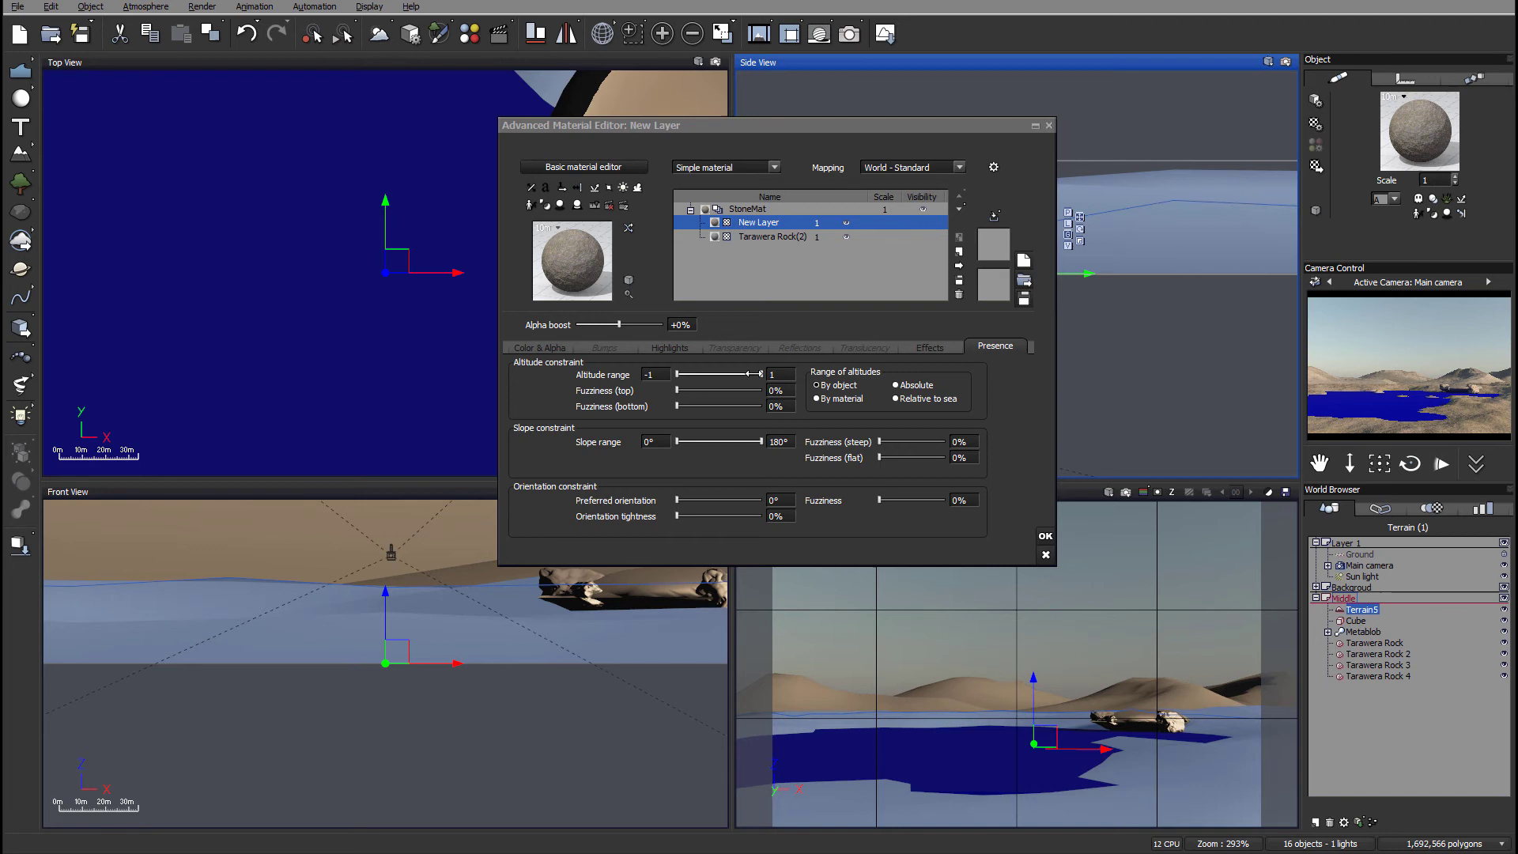
# Step: Limit the New Layer to altitudes -1 to -0.21 with 9% top fuzziness, checking its coverage
pyautogui.moveTo(761, 374); pyautogui.dragTo(712, 376)
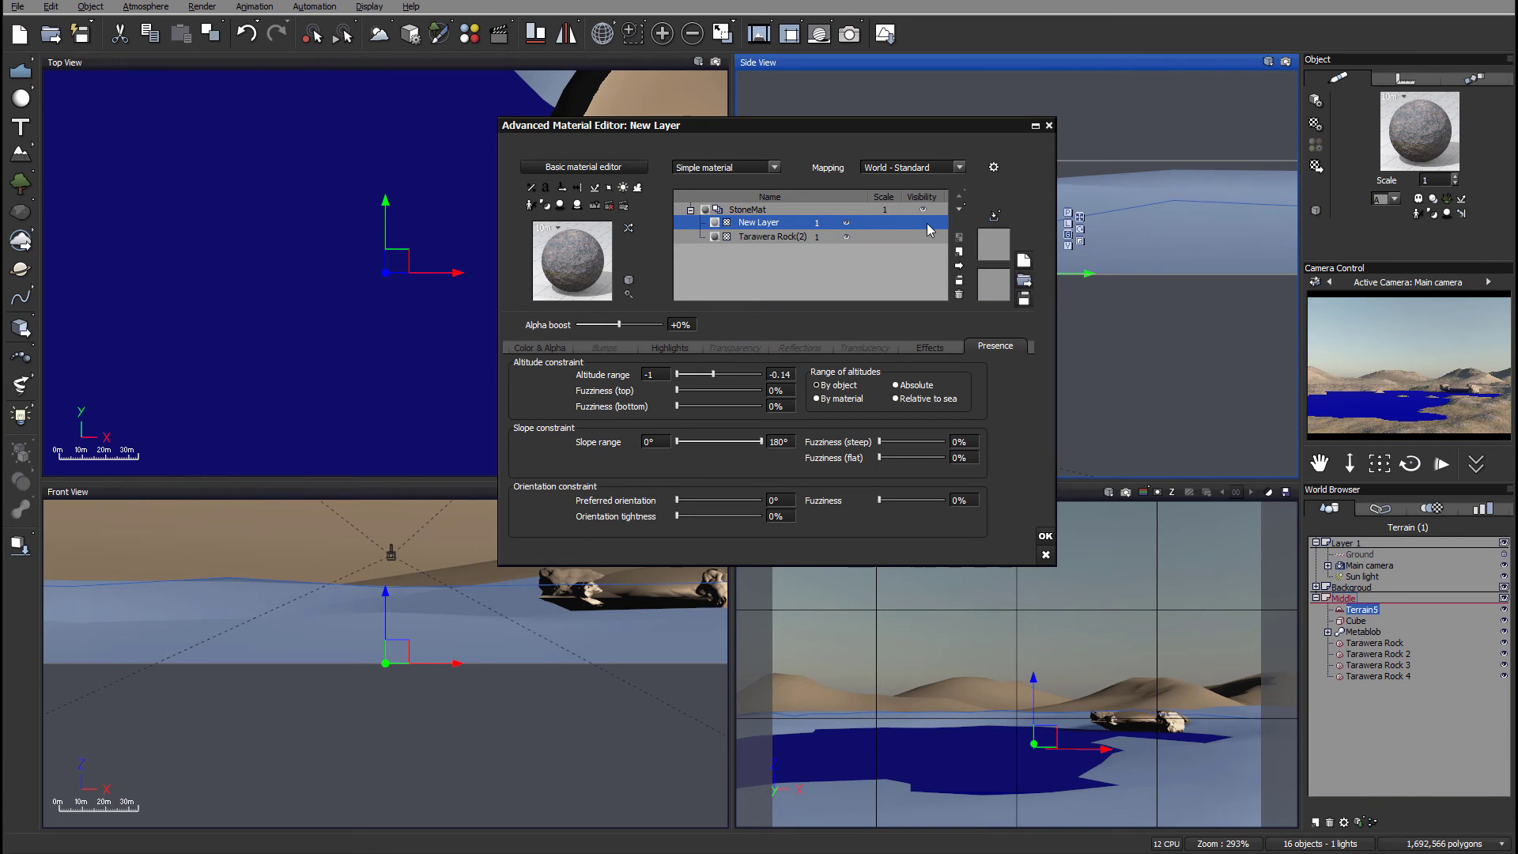
pyautogui.click(846, 223)
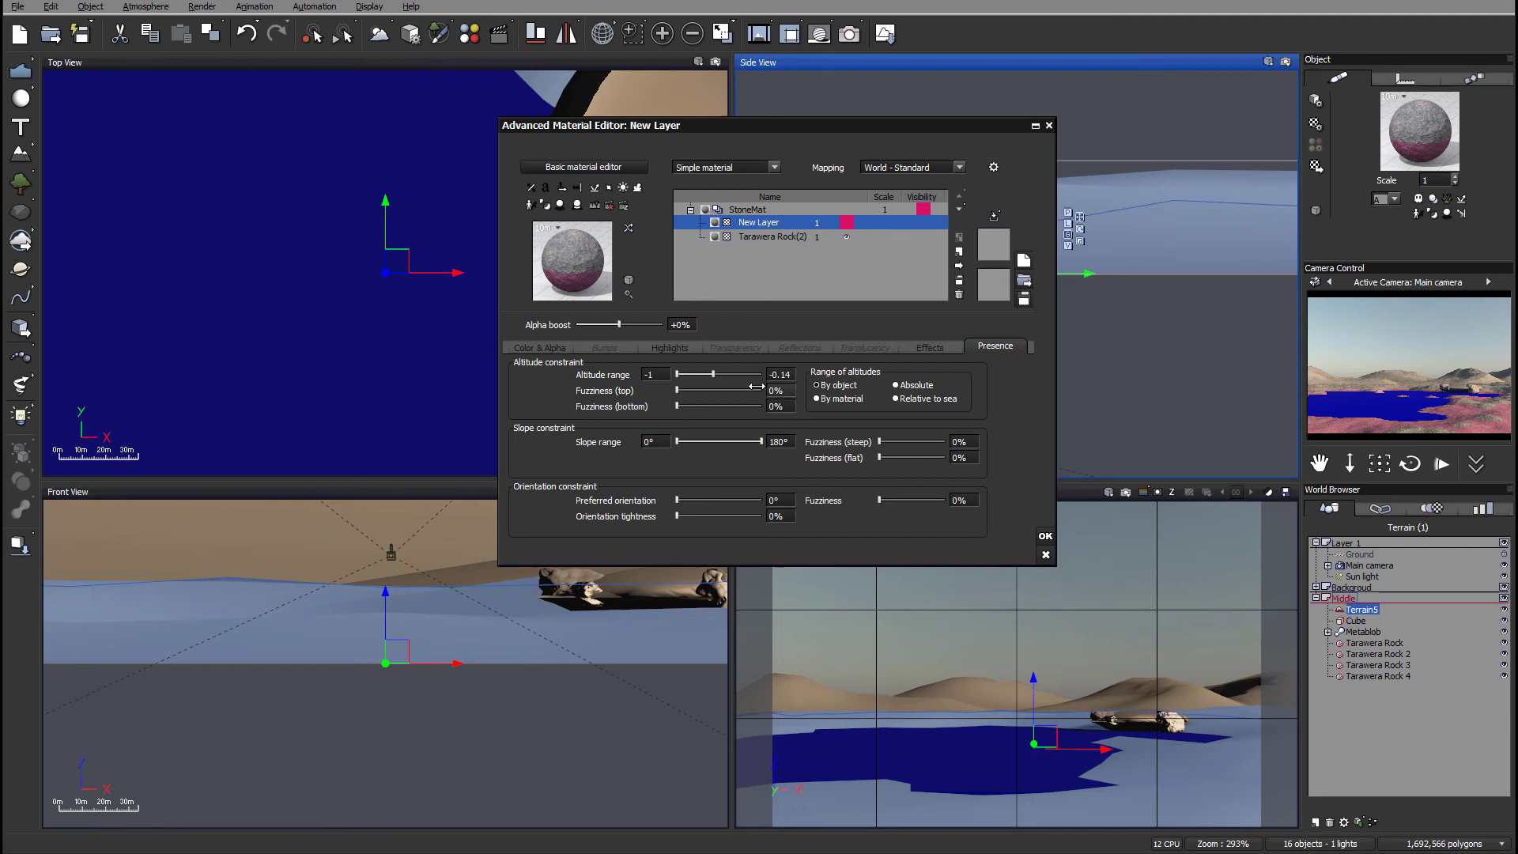
pyautogui.moveTo(740, 374); pyautogui.dragTo(738, 374)
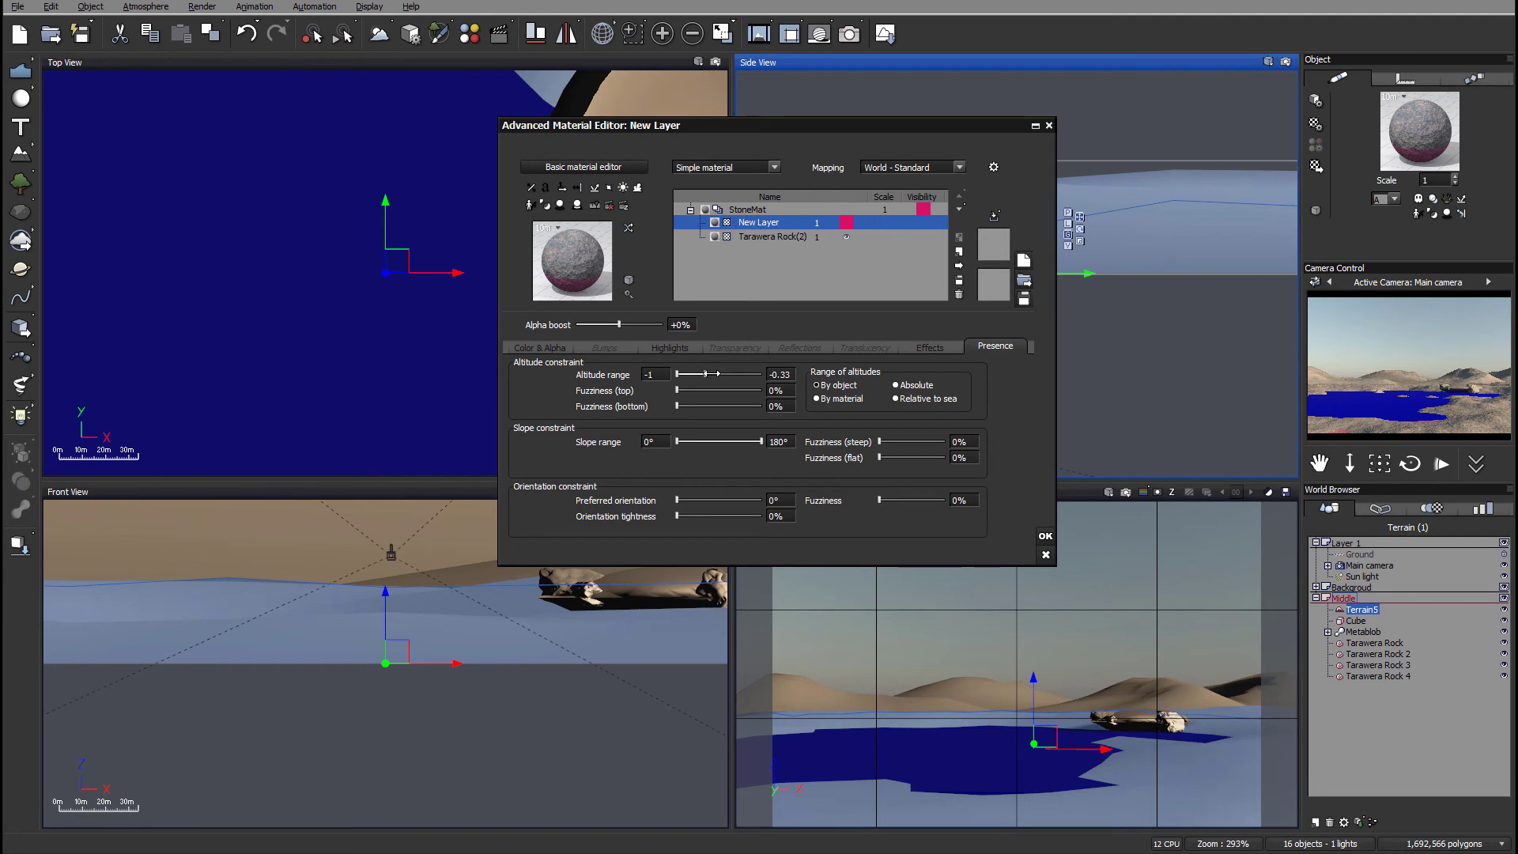
pyautogui.moveTo(677, 390); pyautogui.dragTo(690, 390)
pyautogui.click(853, 223)
# Step: Rename New Layer to 'Sand'
pyautogui.doubleClick(793, 219)
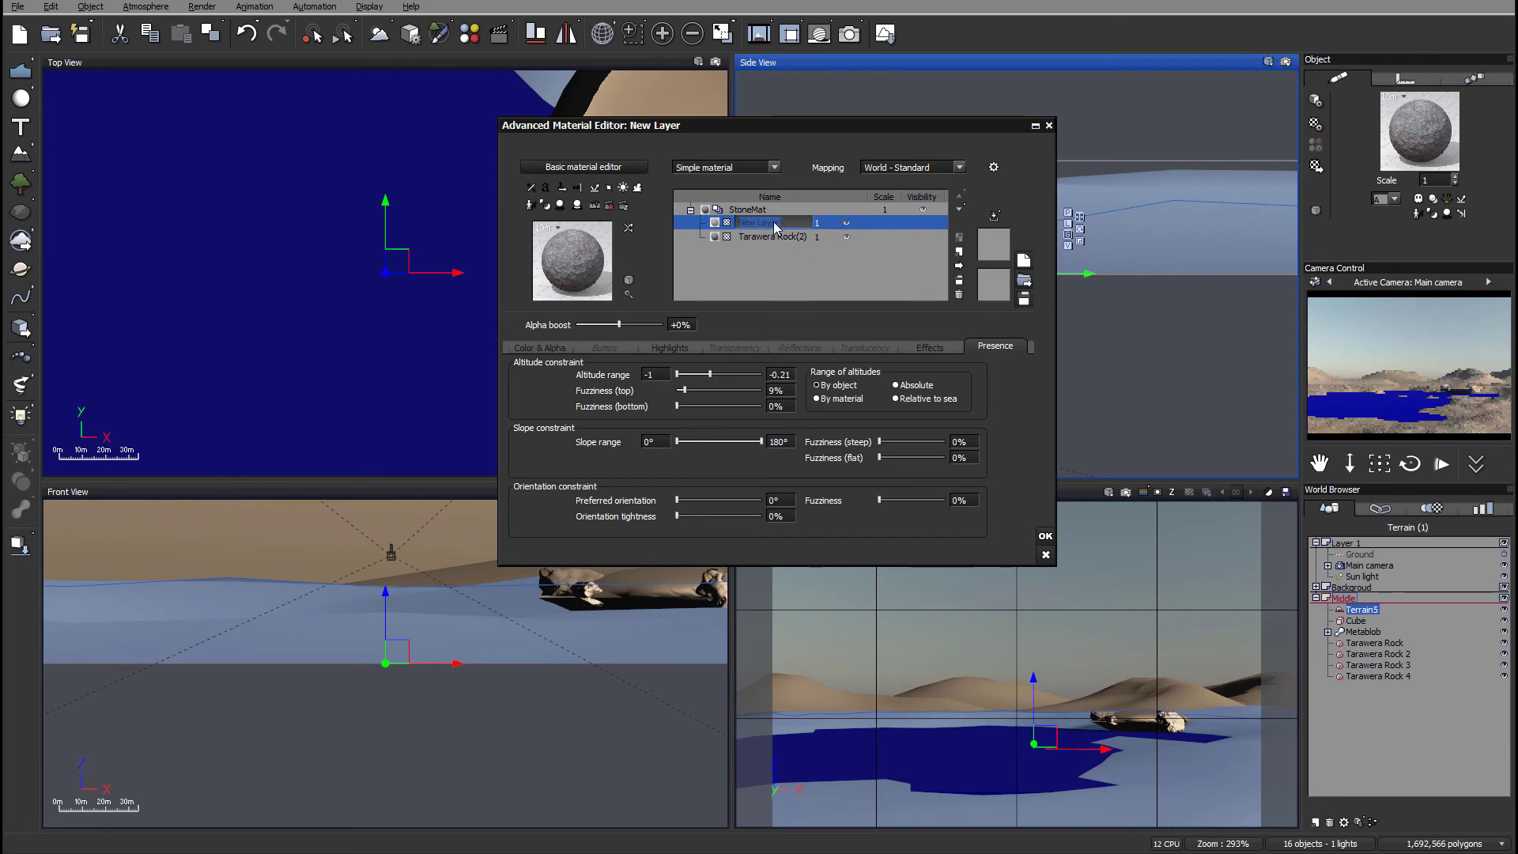
pyautogui.write('Sand')
pyautogui.click(766, 272)
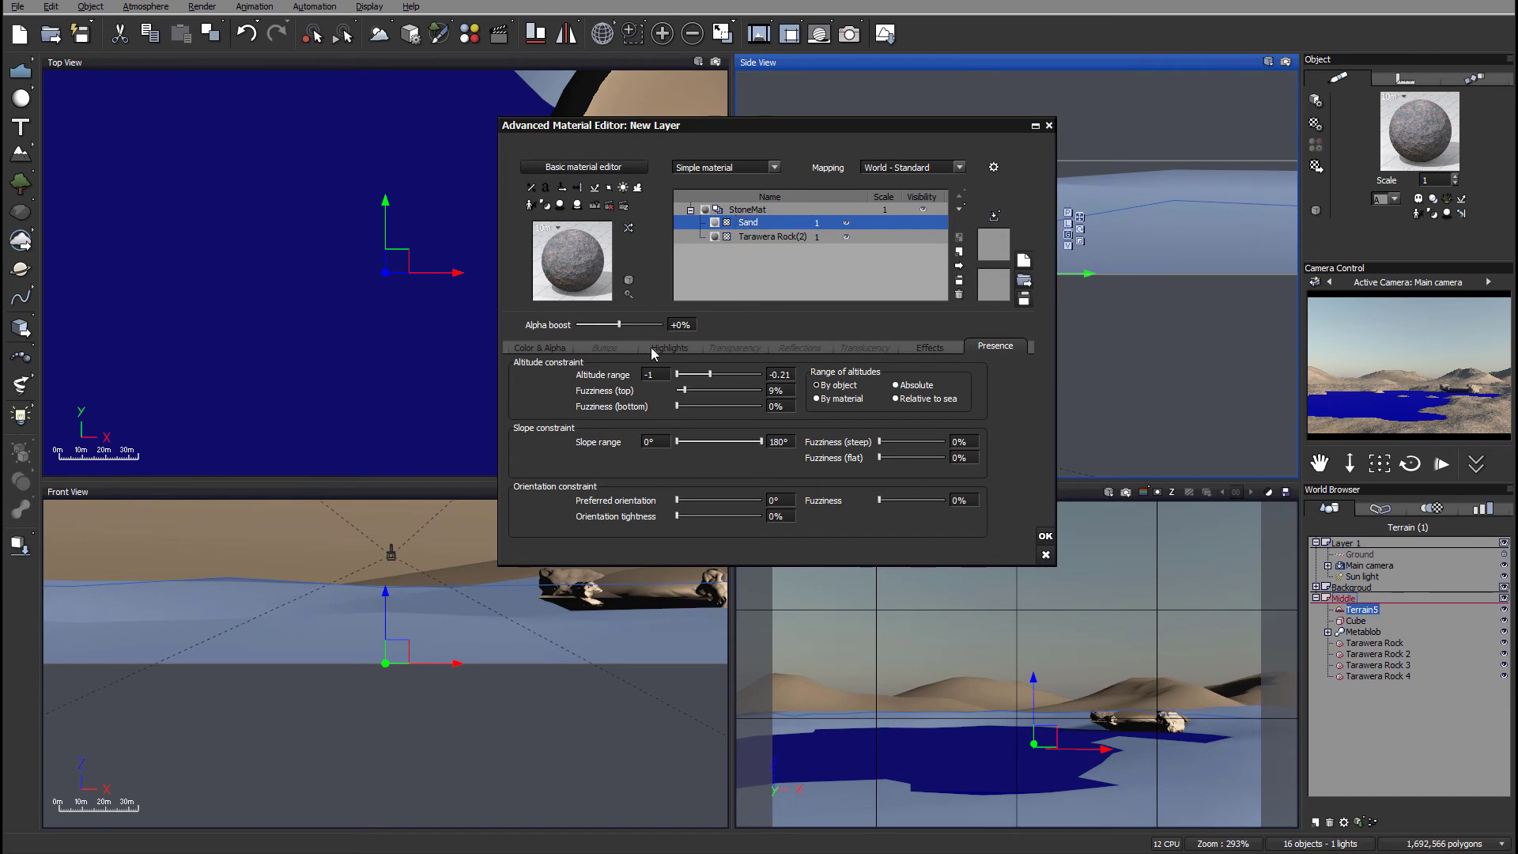
# Step: Set the Sand highlights to 31% global intensity and 65% global size
pyautogui.click(605, 348)
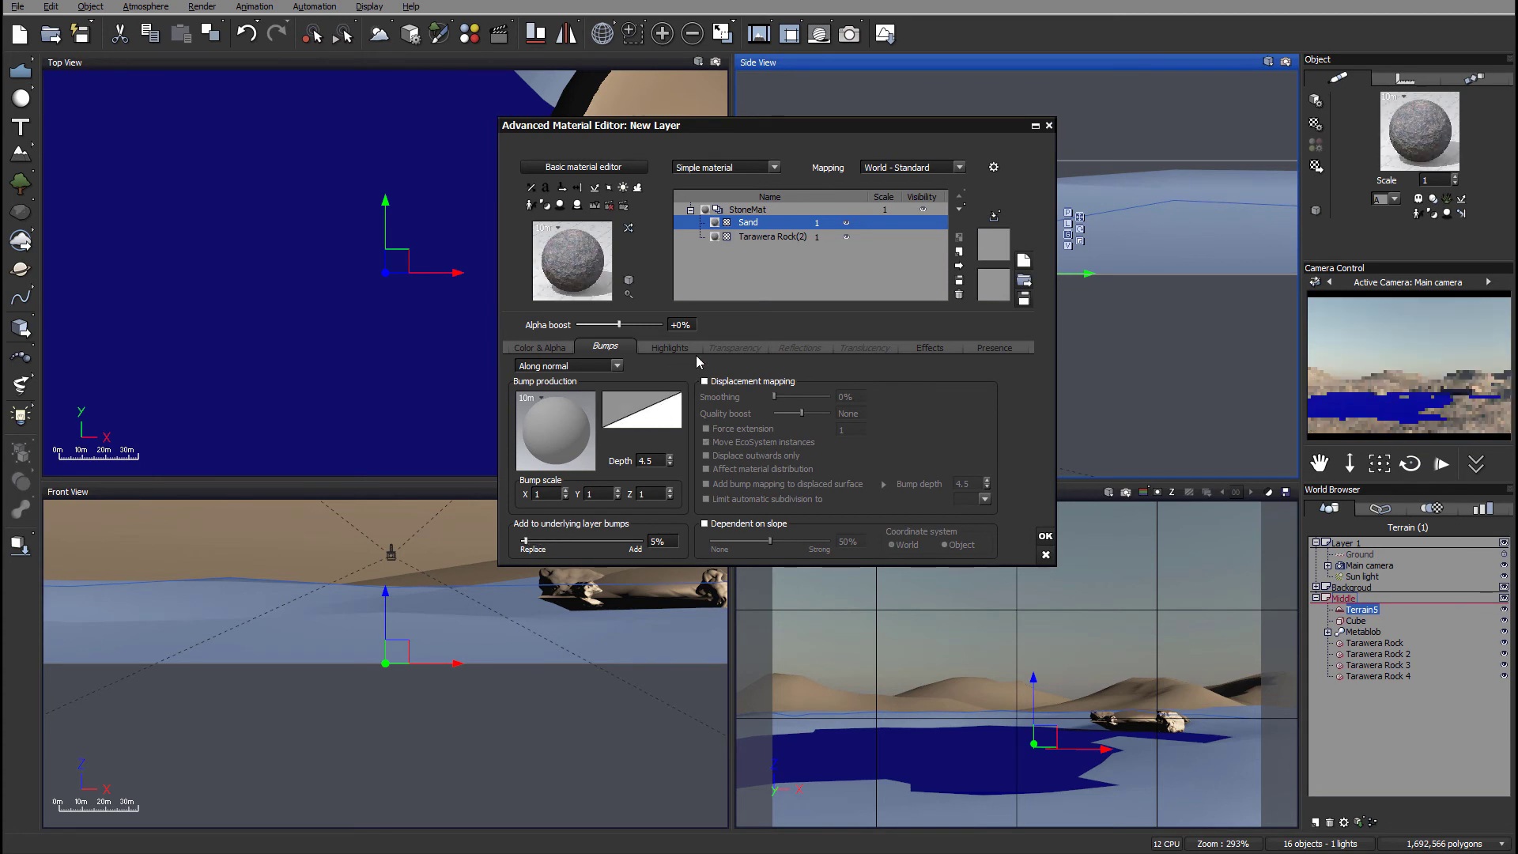
pyautogui.click(676, 348)
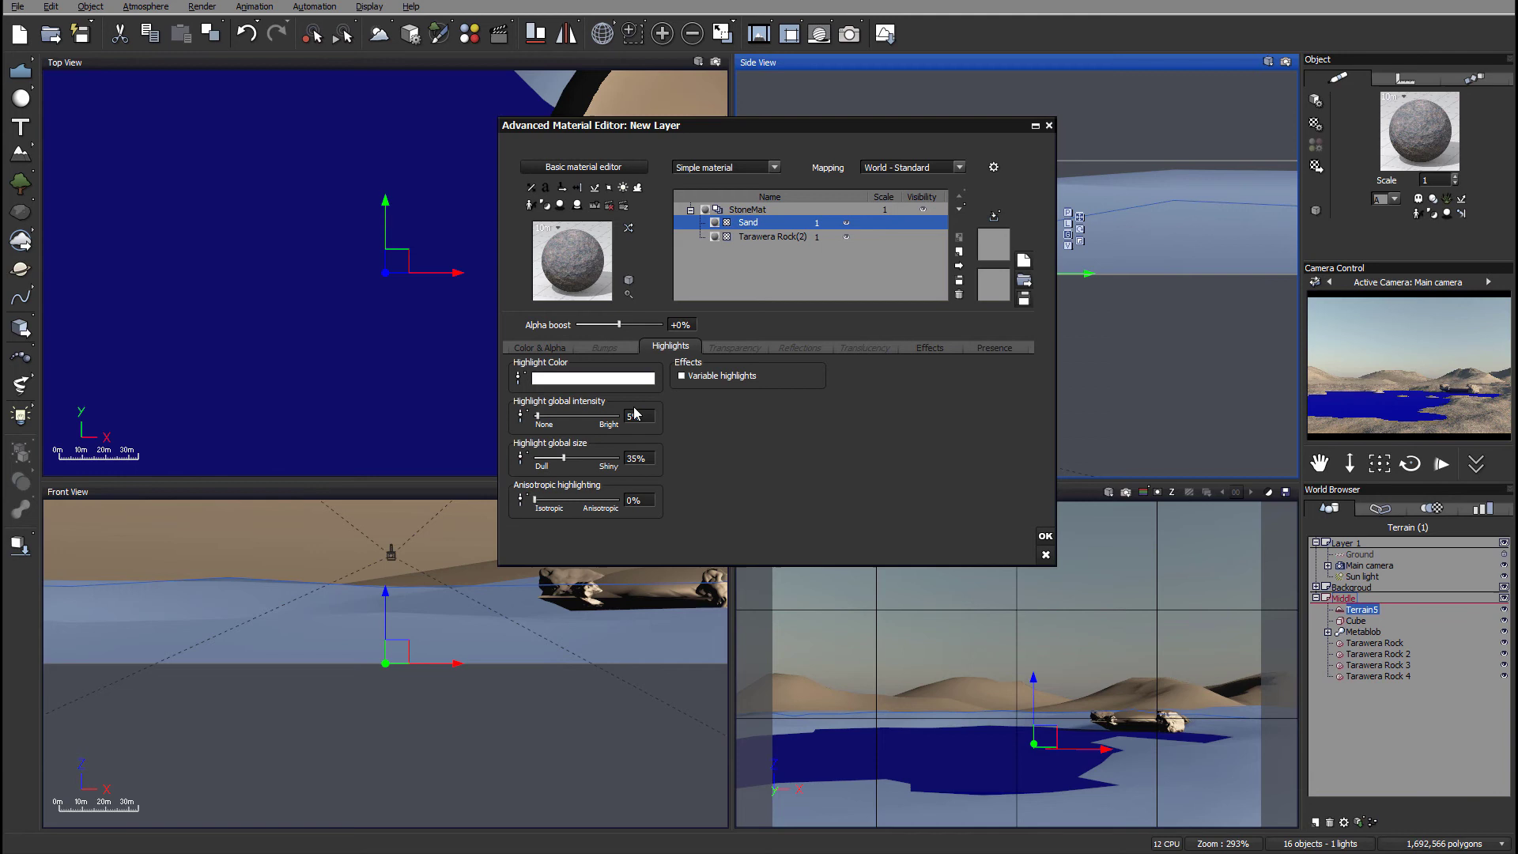
pyautogui.moveTo(537, 416); pyautogui.dragTo(588, 457)
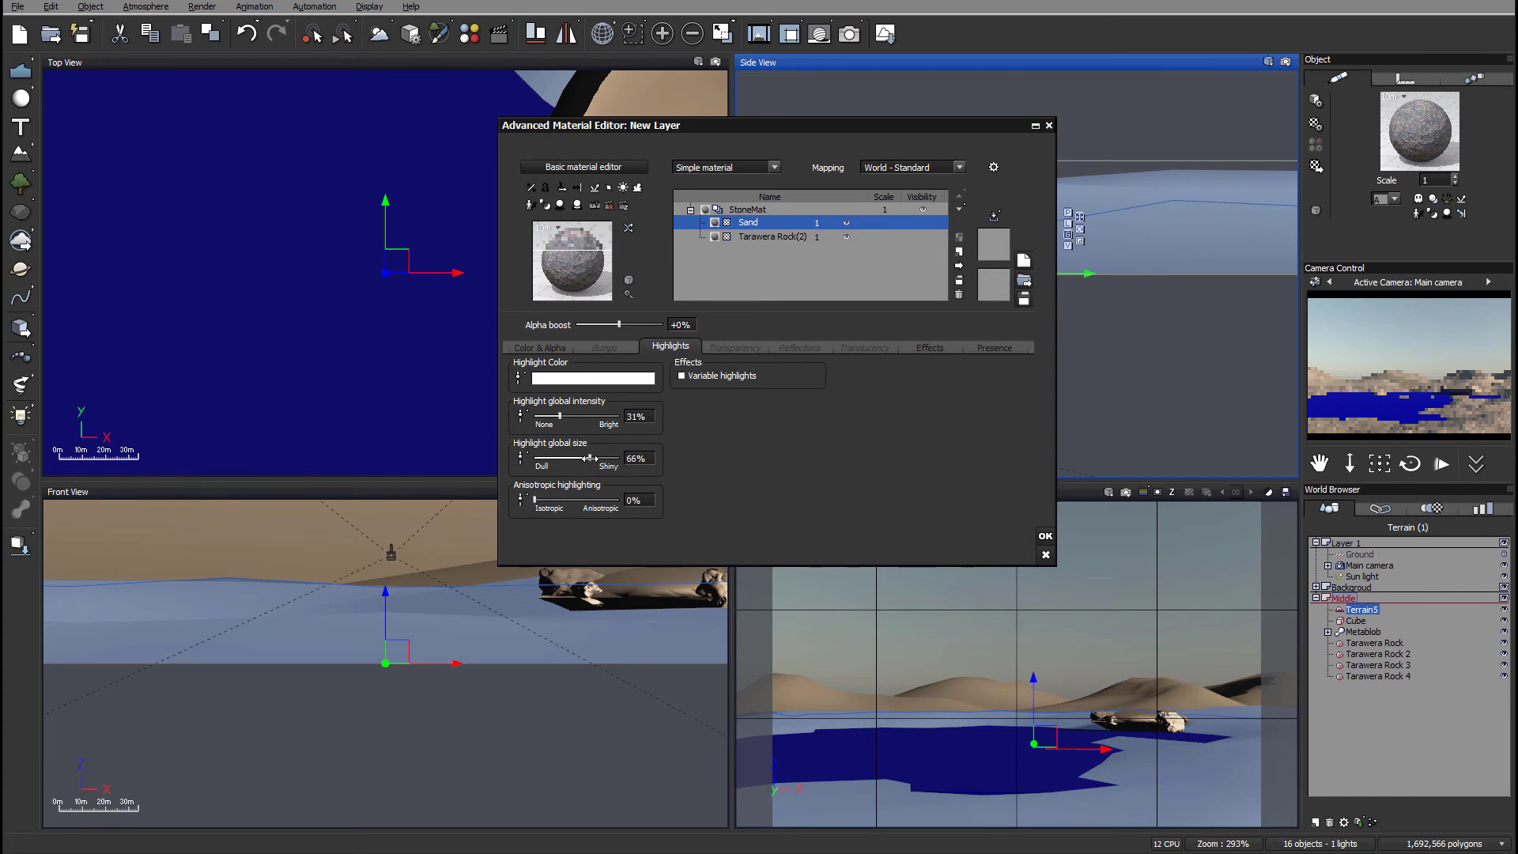
# Step: Run a test render of the desert lake scene and close it after review
pyautogui.click(849, 34)
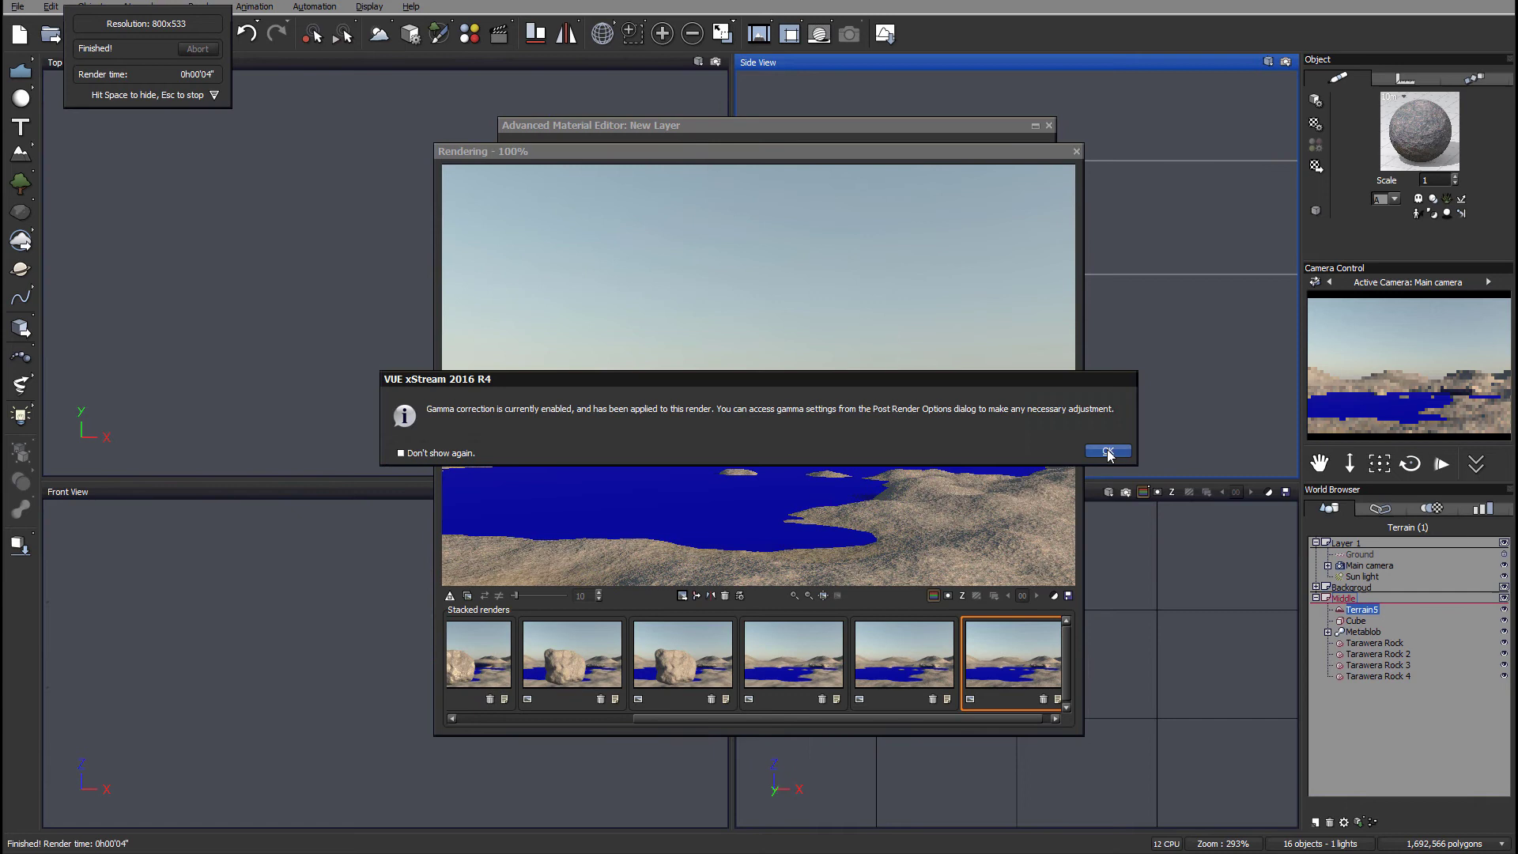
pyautogui.click(1107, 452)
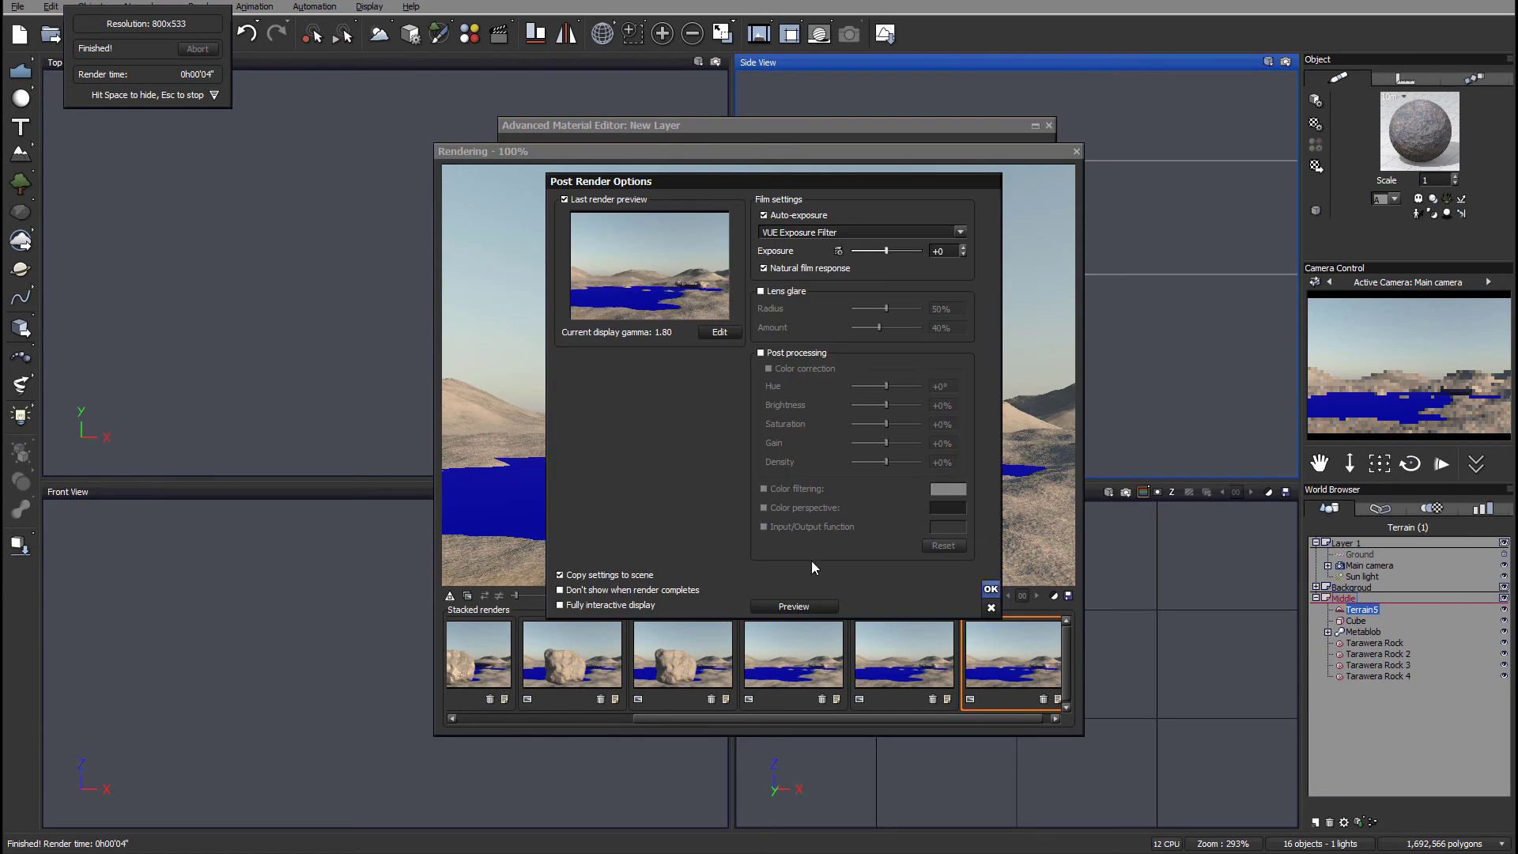
pyautogui.press('Return')
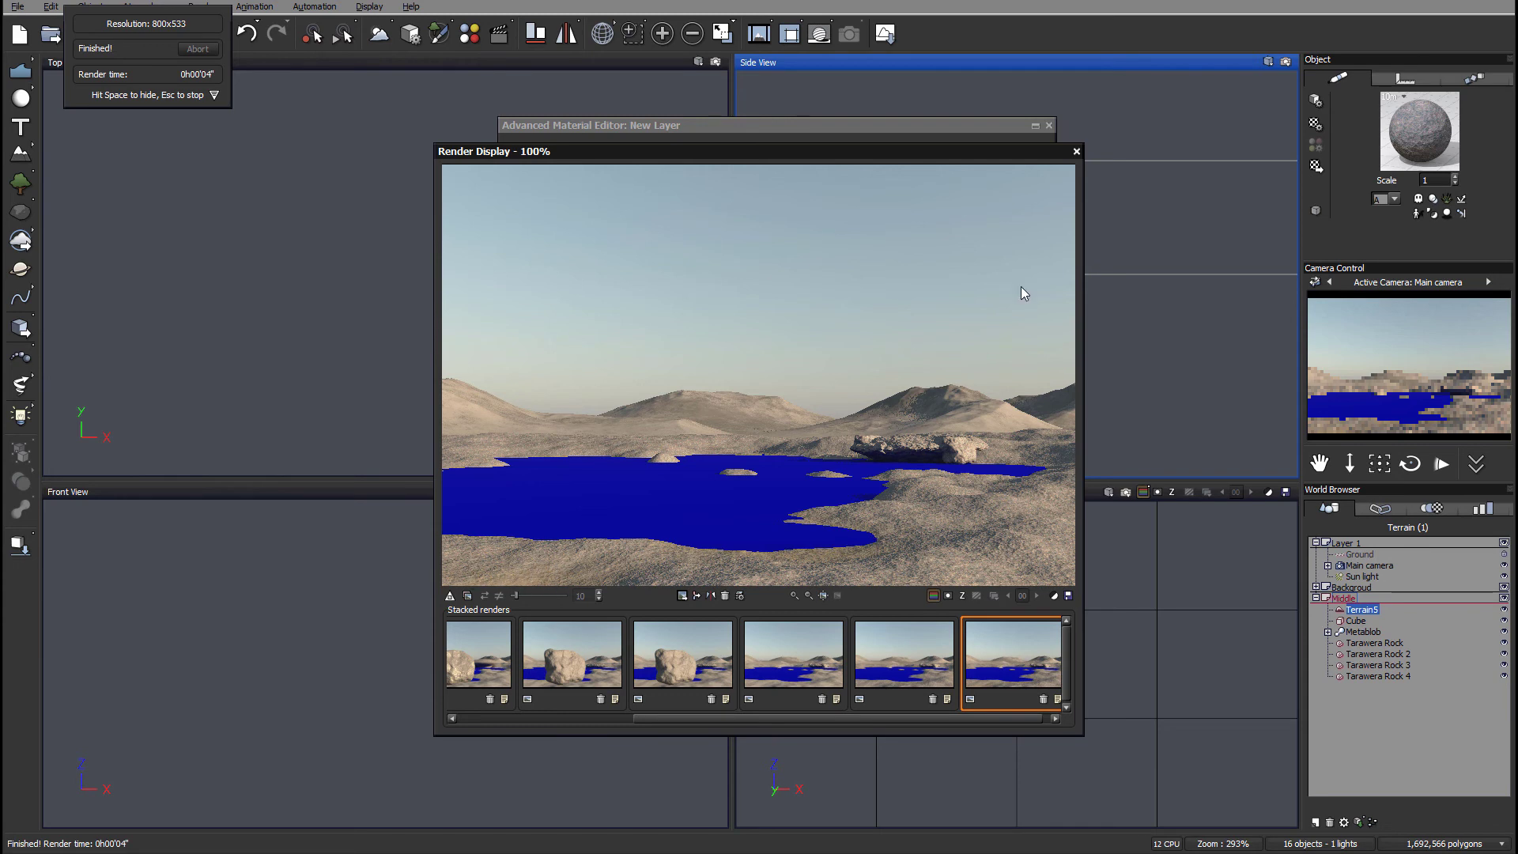
pyautogui.click(1076, 151)
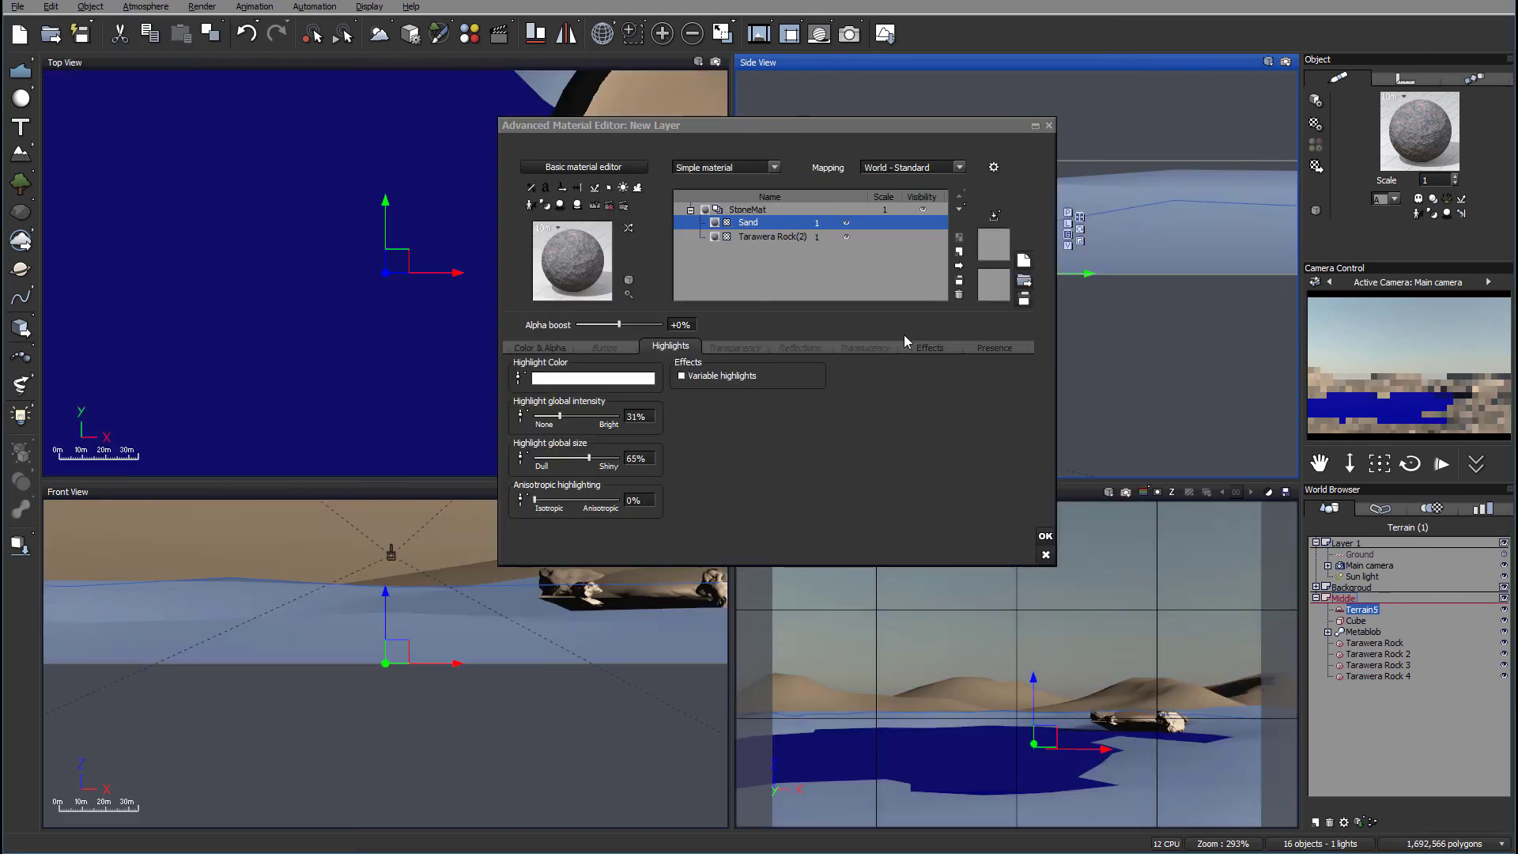
# Step: Raise the Sand layer's altitude range top to -0.1 and close the material editor with OK
pyautogui.click(993, 347)
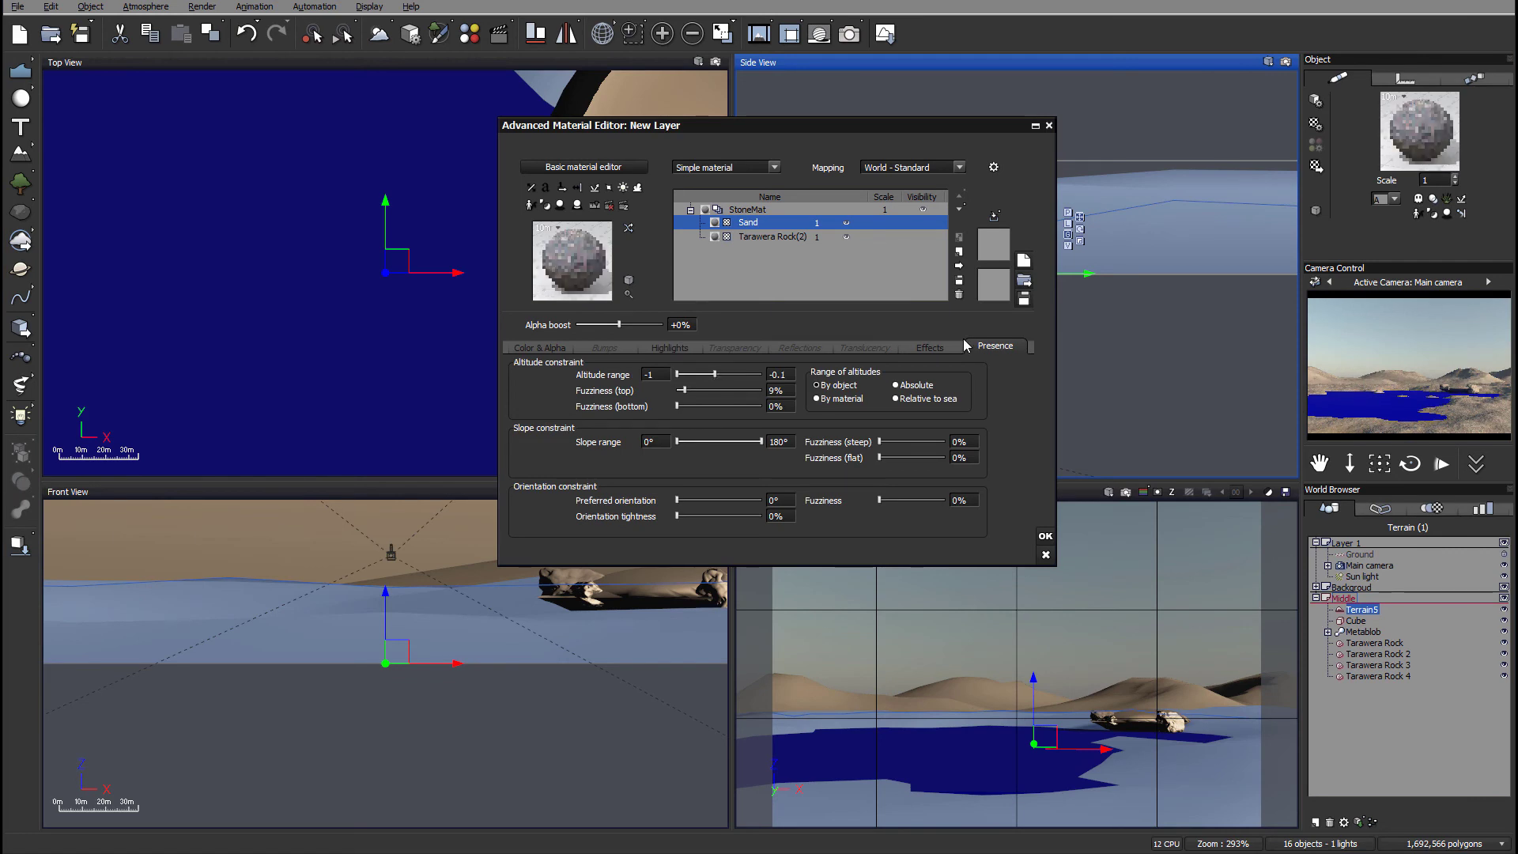
pyautogui.click(828, 225)
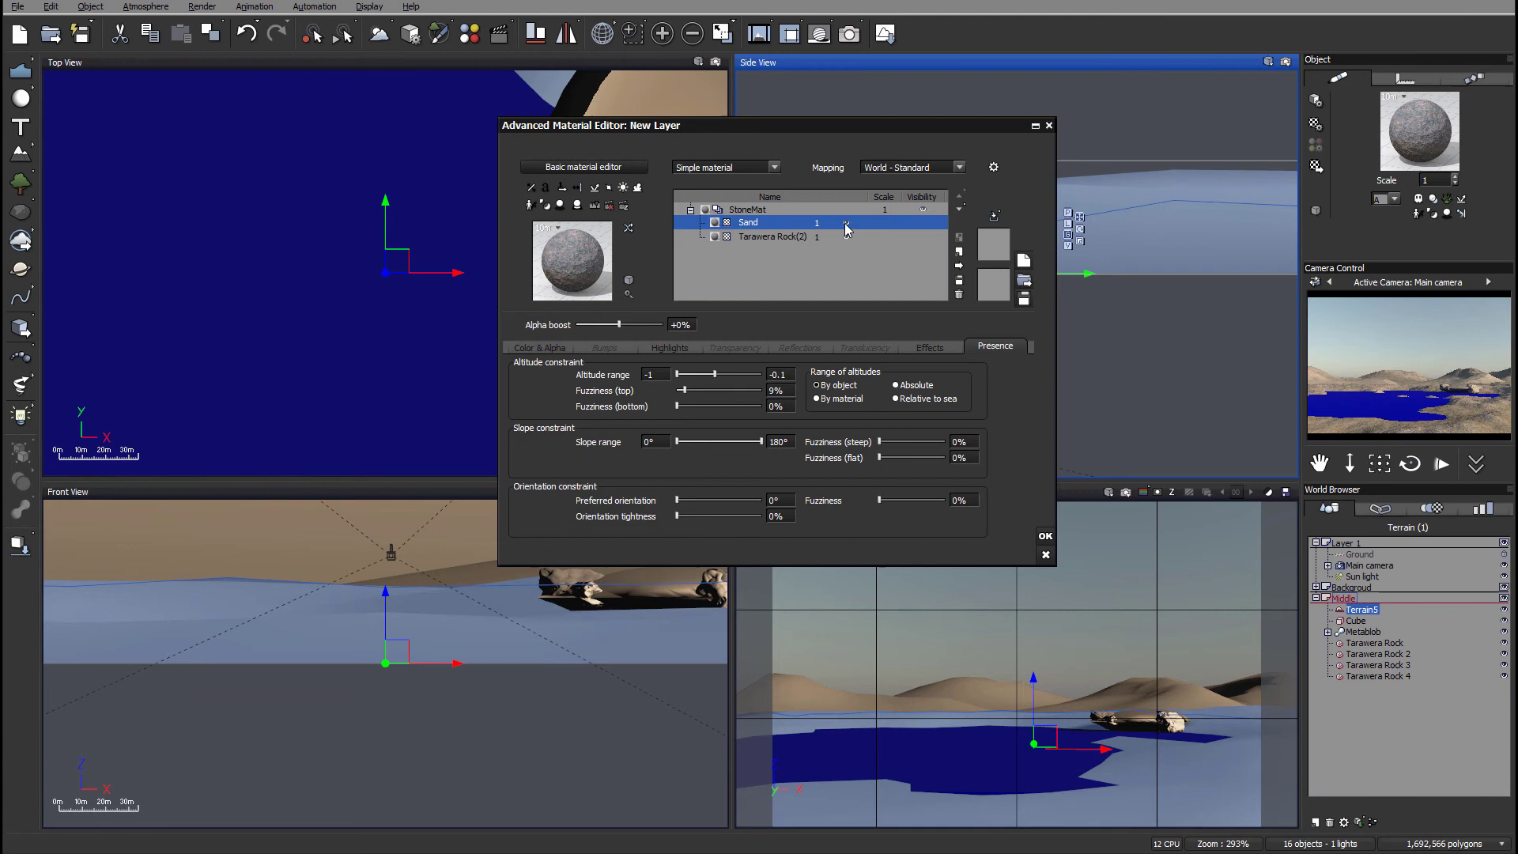
pyautogui.click(846, 223)
pyautogui.click(846, 223)
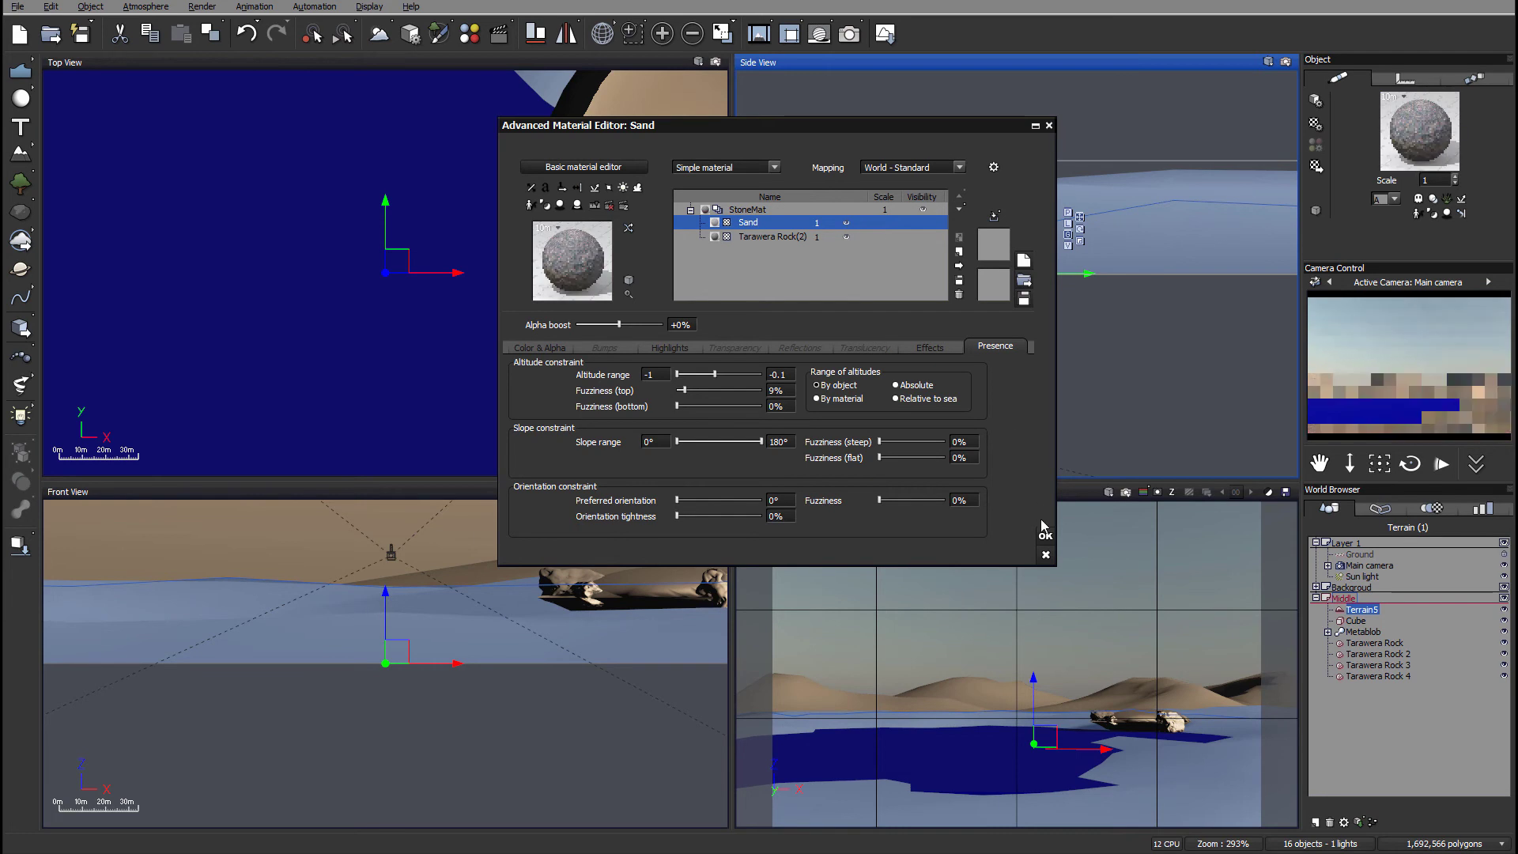
pyautogui.press('Return')
# Step: Run another test render, close it, and reopen the terrain material editor on Sand
pyautogui.click(819, 33)
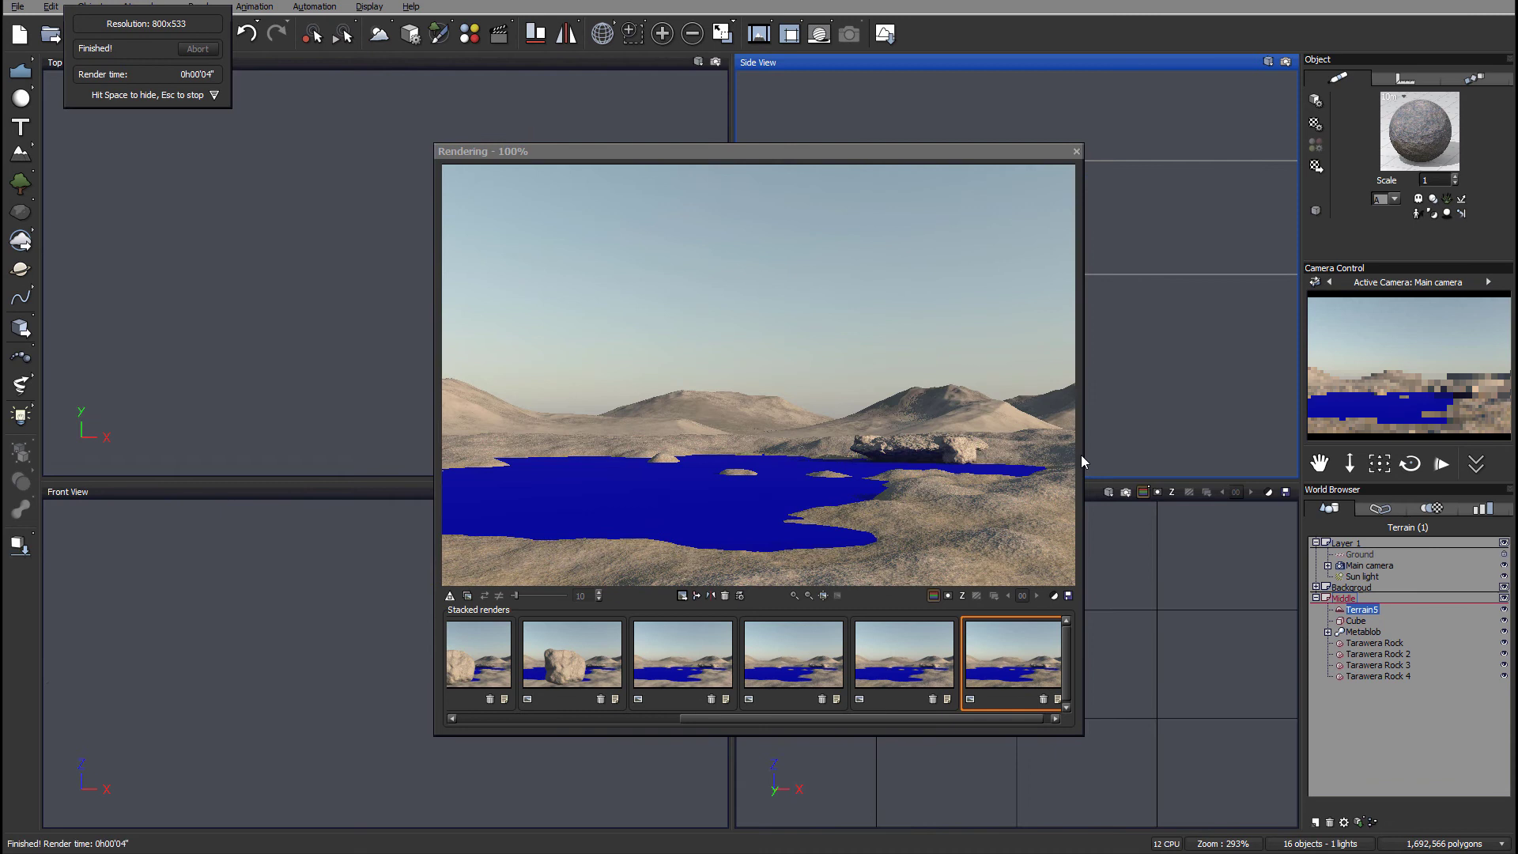
pyautogui.click(991, 588)
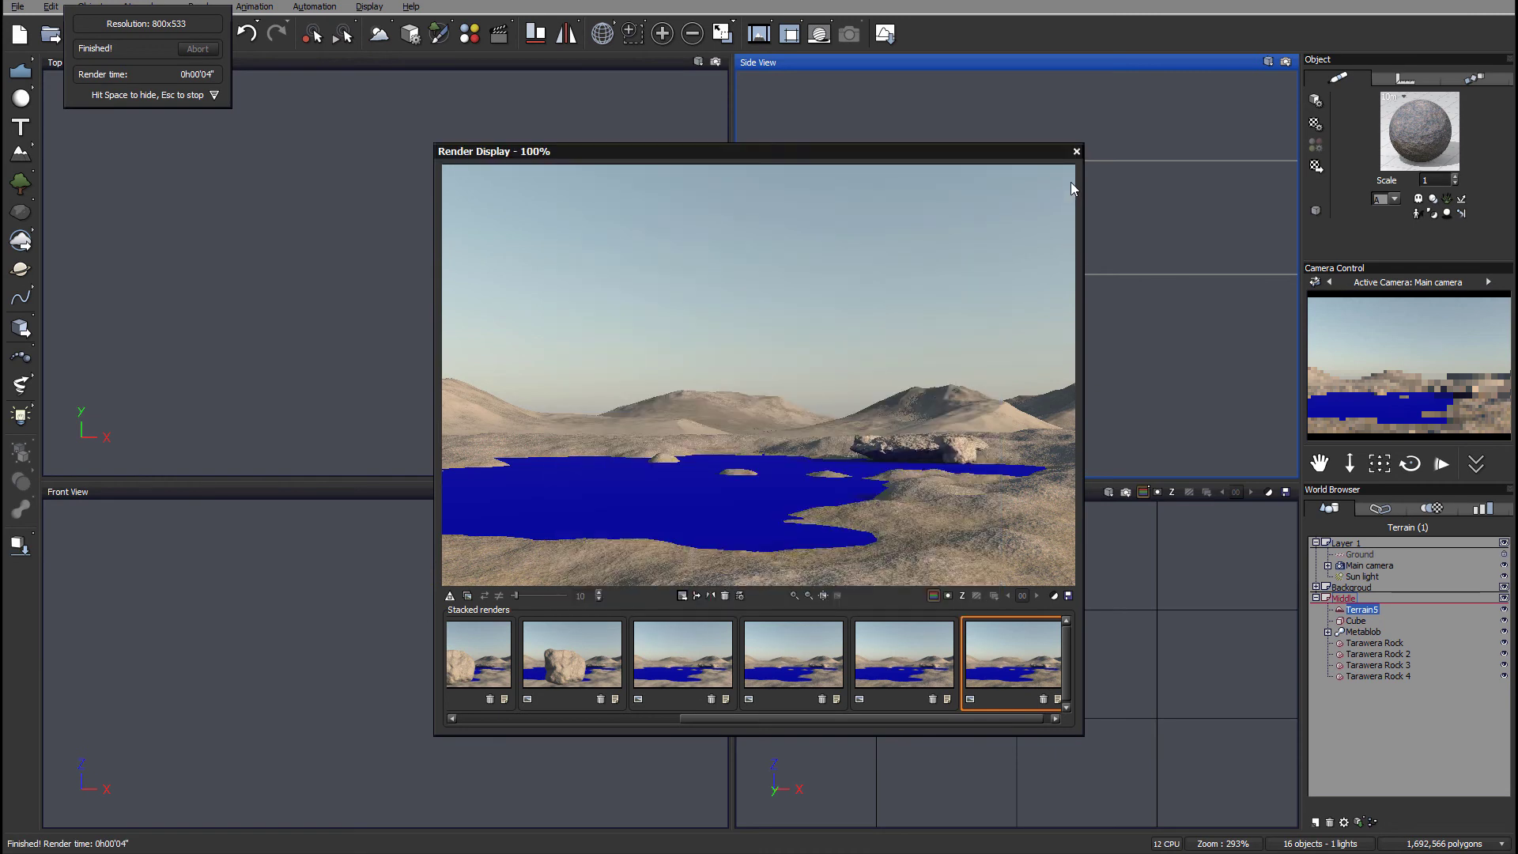
pyautogui.click(1077, 151)
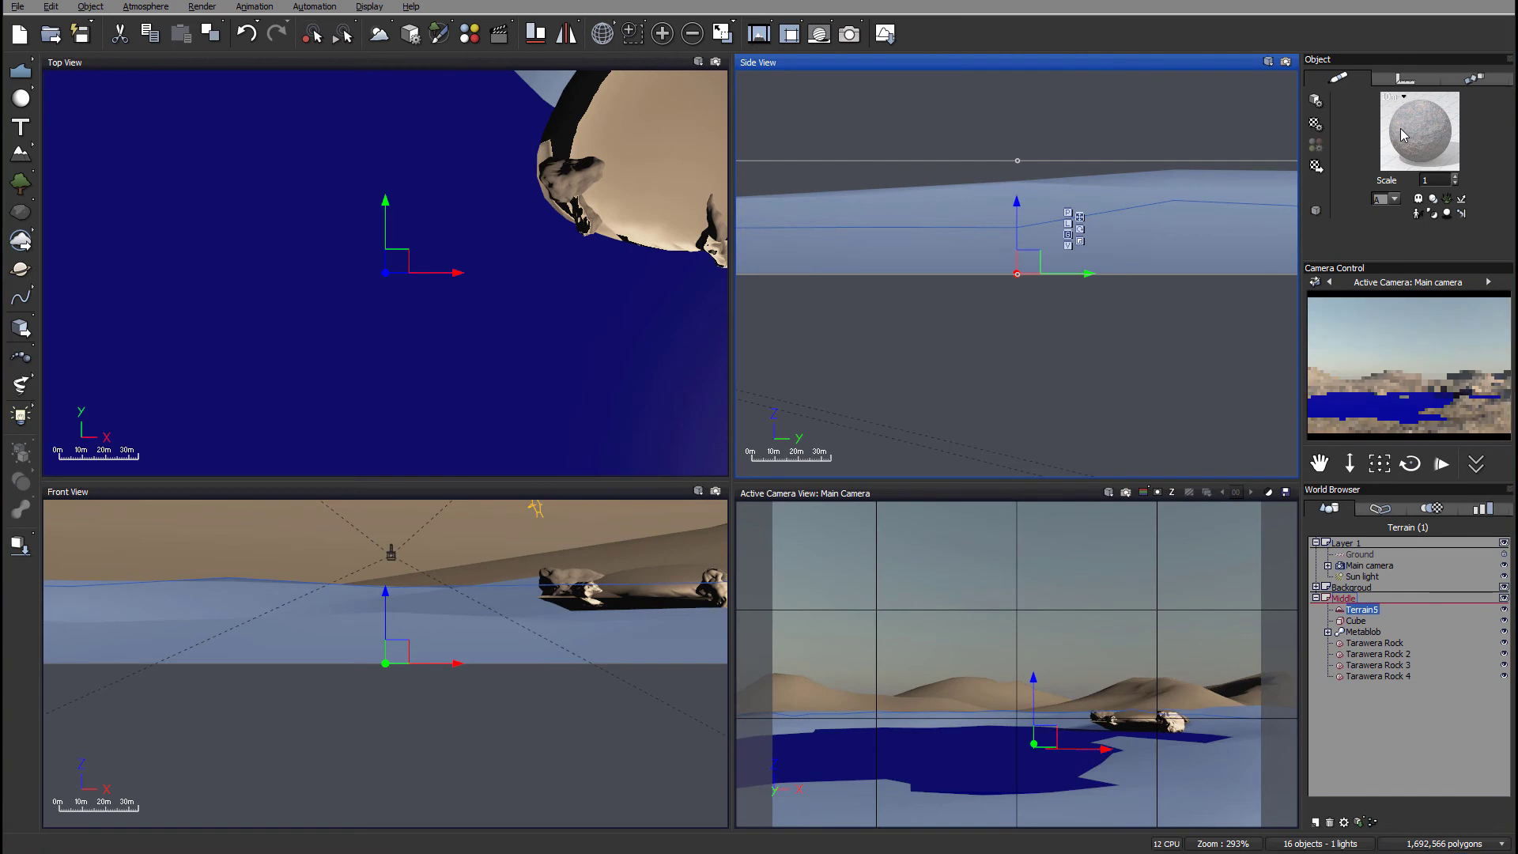
pyautogui.doubleClick(1403, 138)
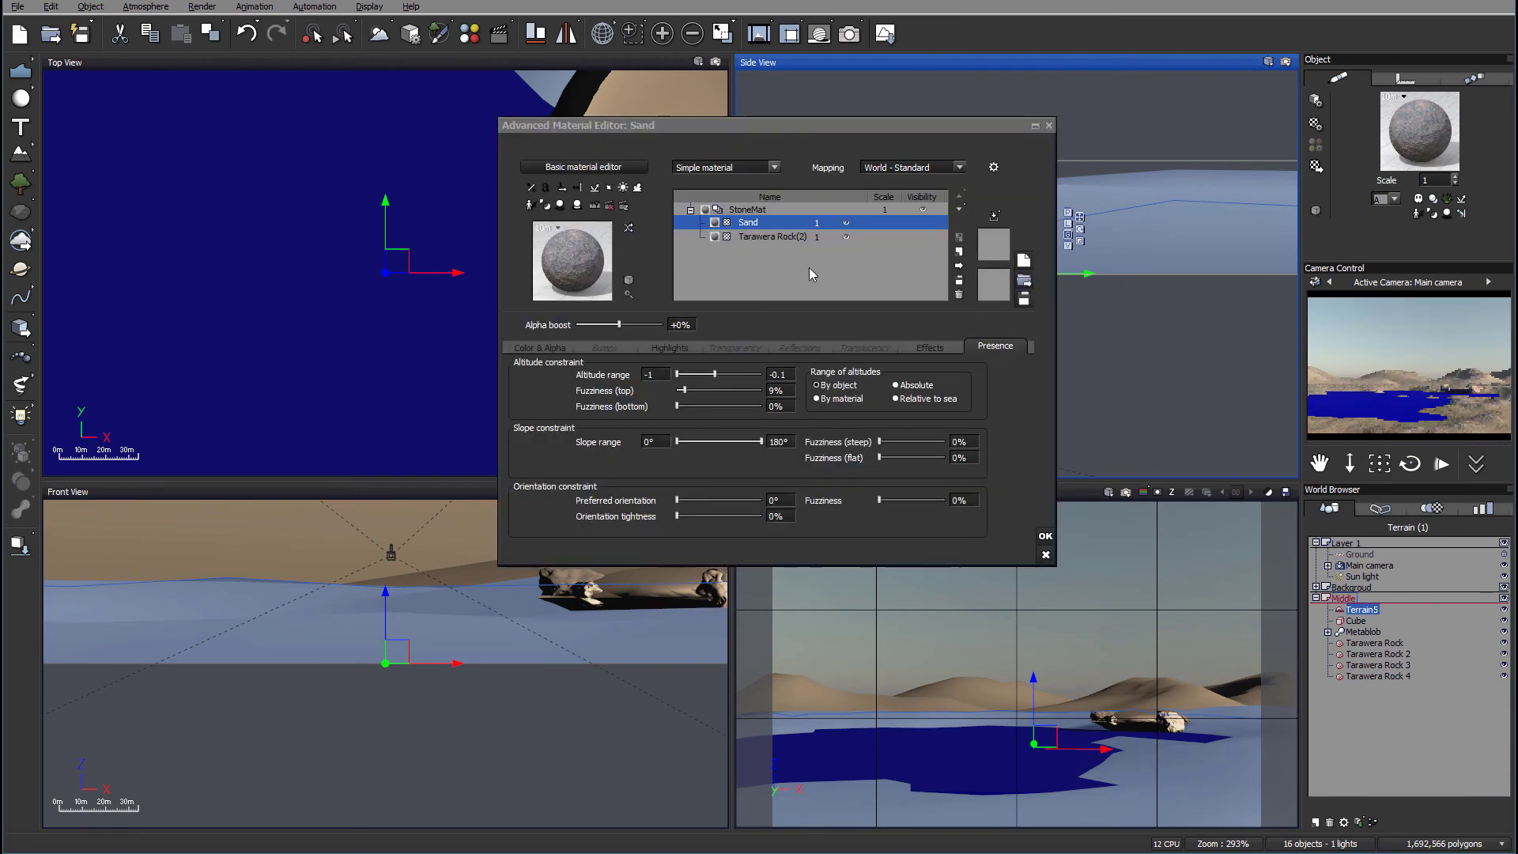
# Step: Add a new layer above Sand and name it 'Grass'
pyautogui.click(826, 236)
pyautogui.click(959, 253)
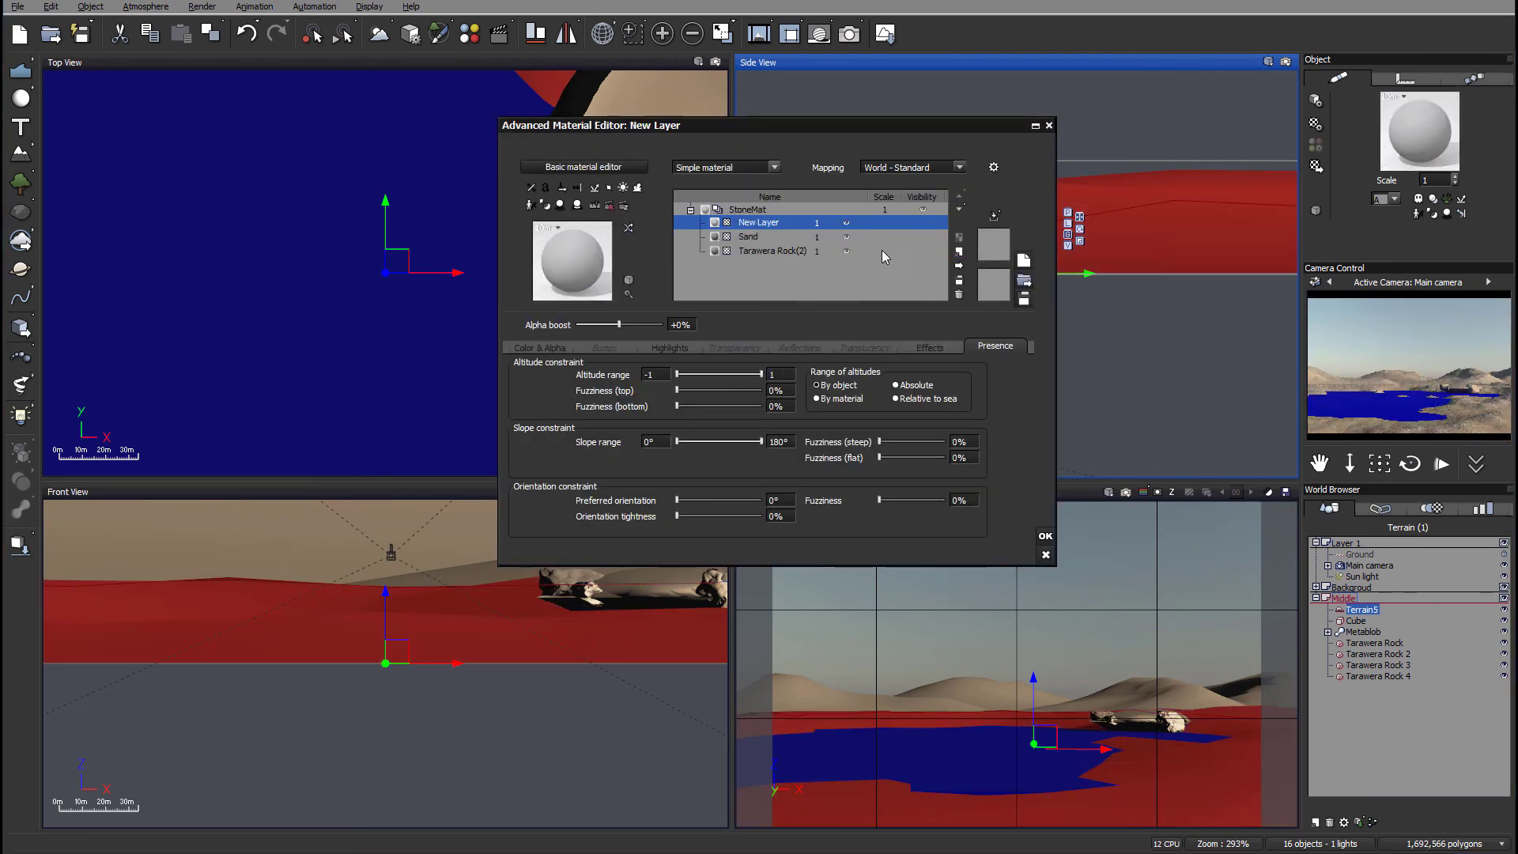
pyautogui.click(777, 229)
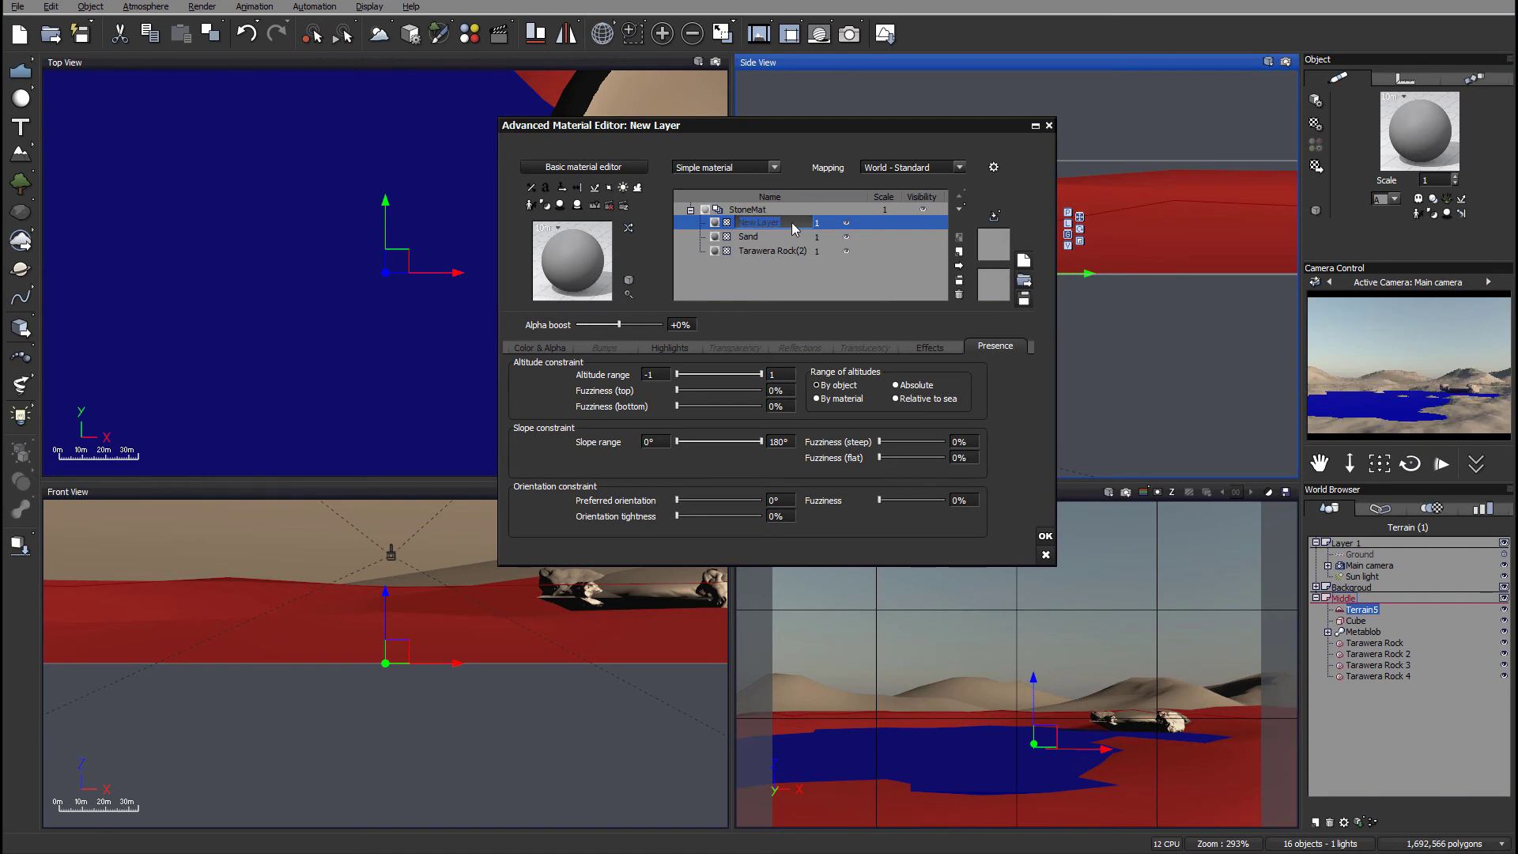
pyautogui.write('Grass')
pyautogui.click(527, 355)
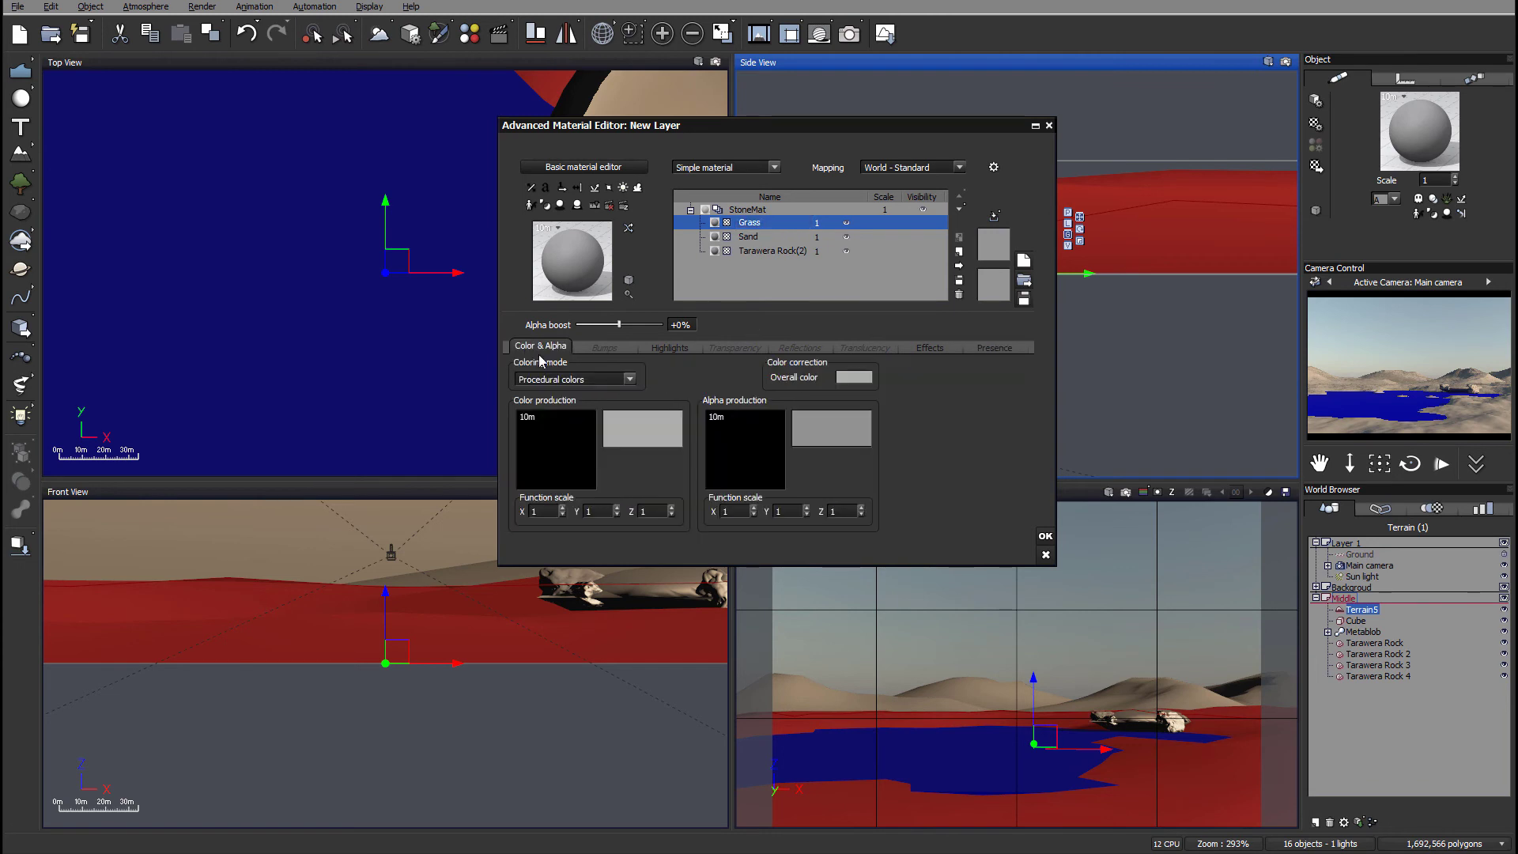
# Step: Set Grass coloring to Natural grain with a dark green first colour
pyautogui.click(612, 379)
pyautogui.click(566, 417)
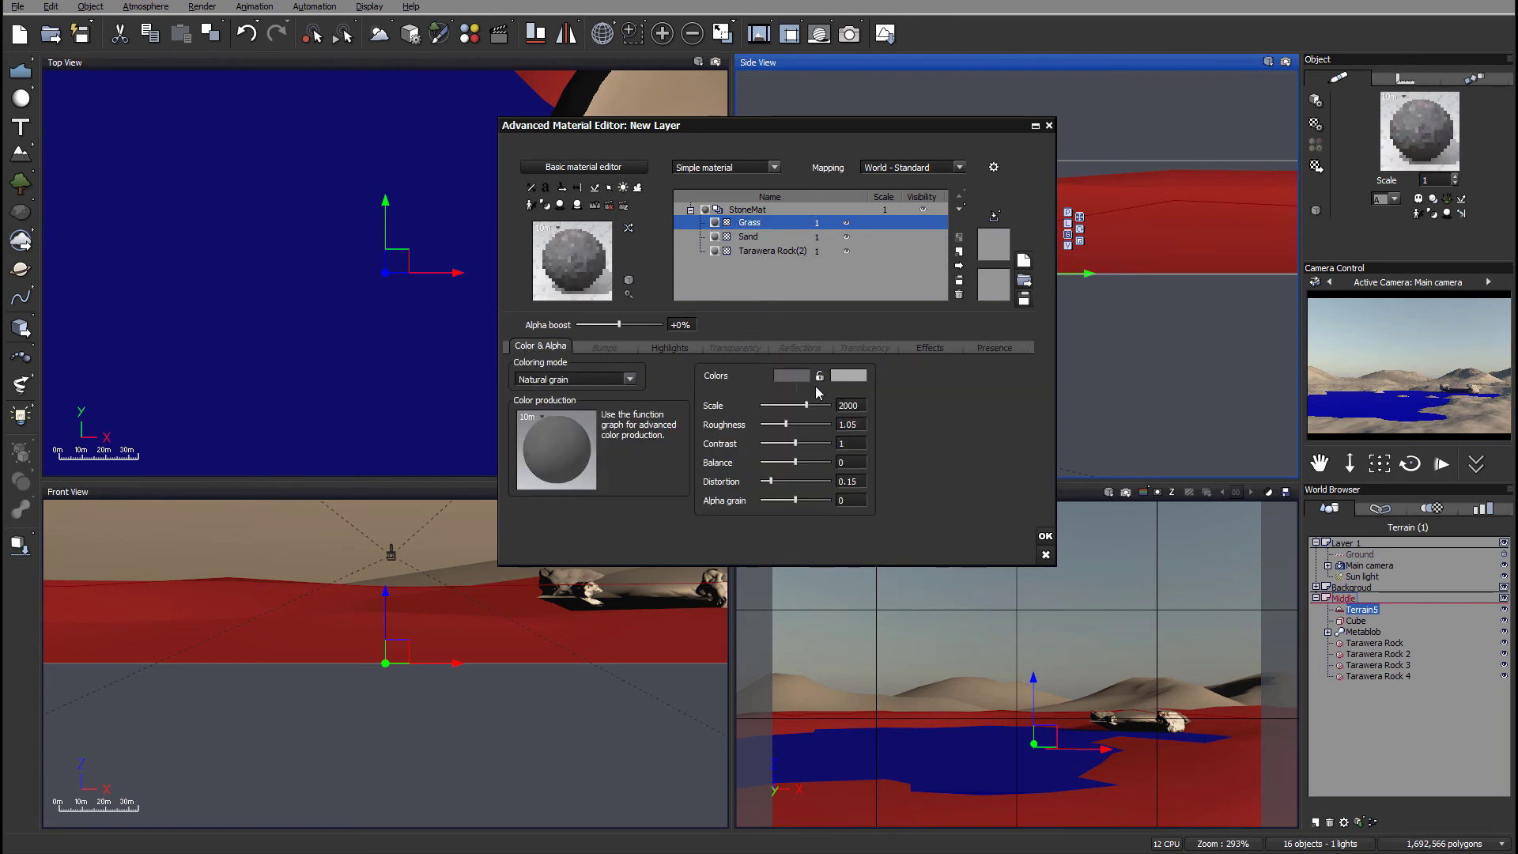
pyautogui.click(786, 378)
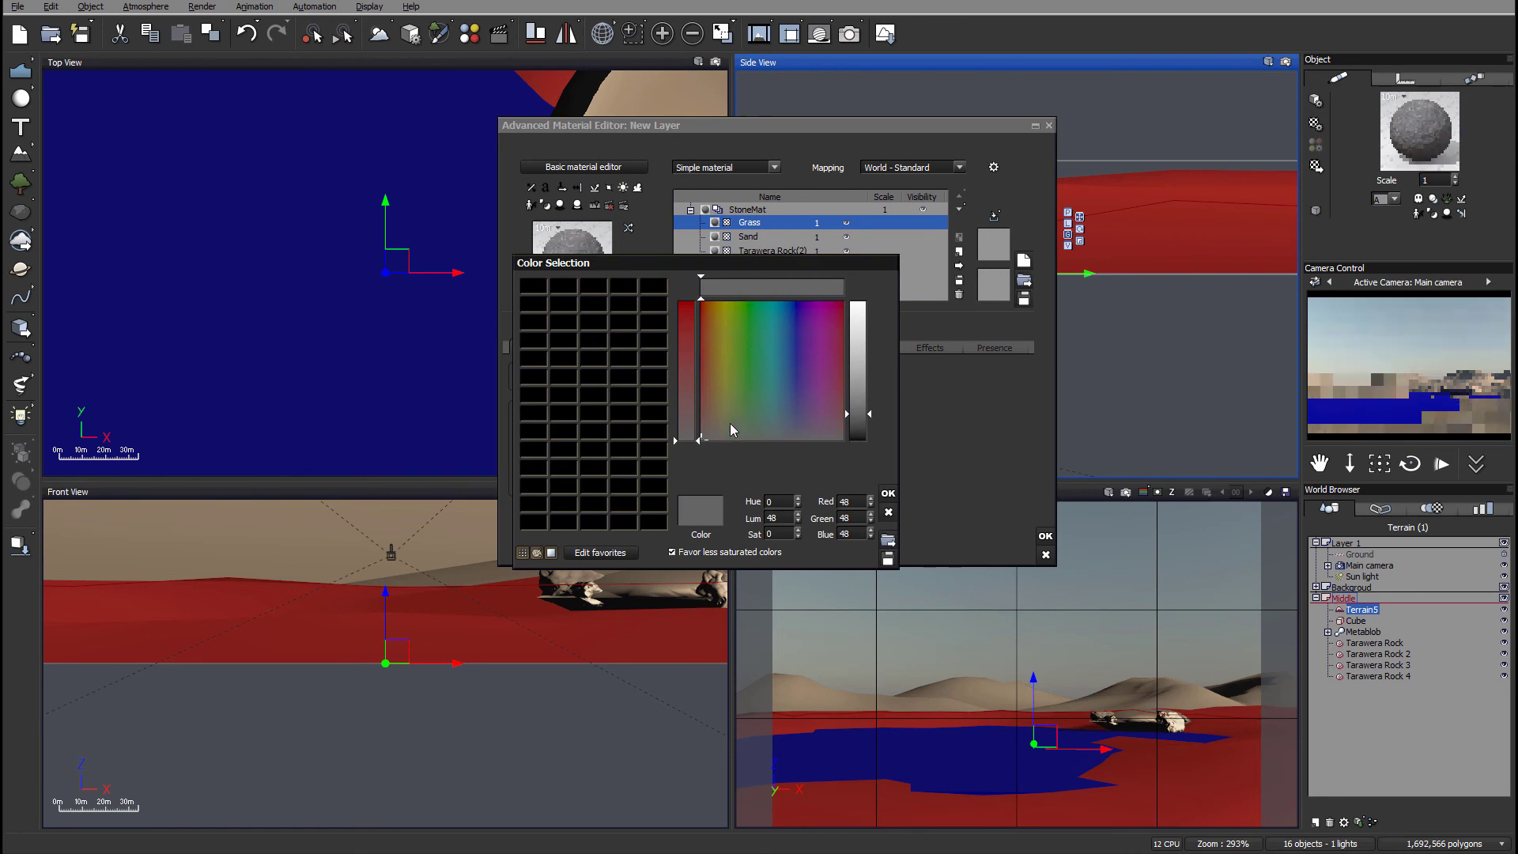
pyautogui.click(745, 417)
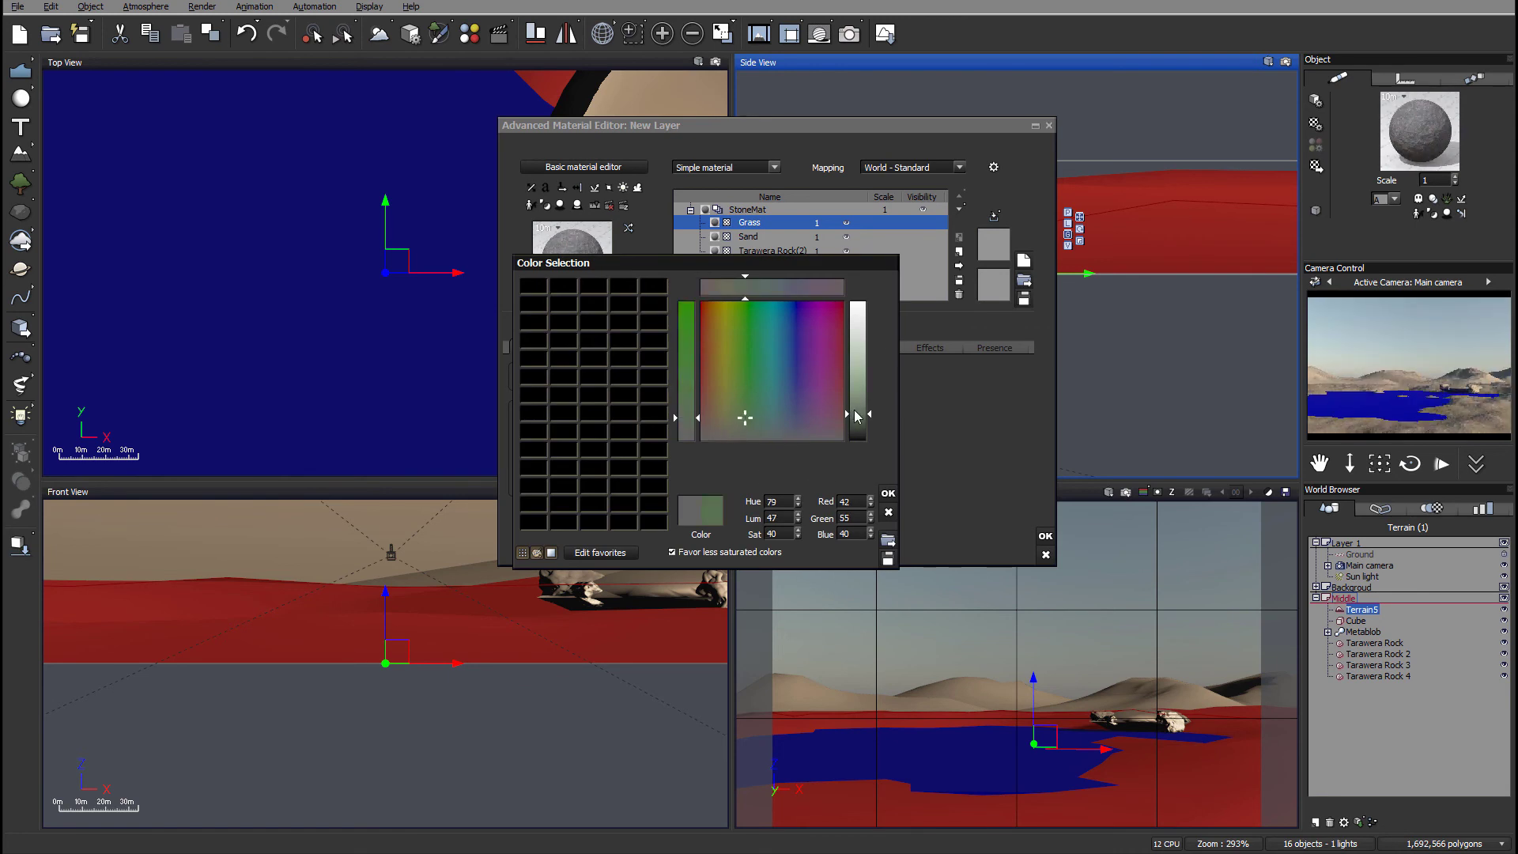
pyautogui.click(858, 410)
pyautogui.moveTo(739, 424); pyautogui.dragTo(743, 413)
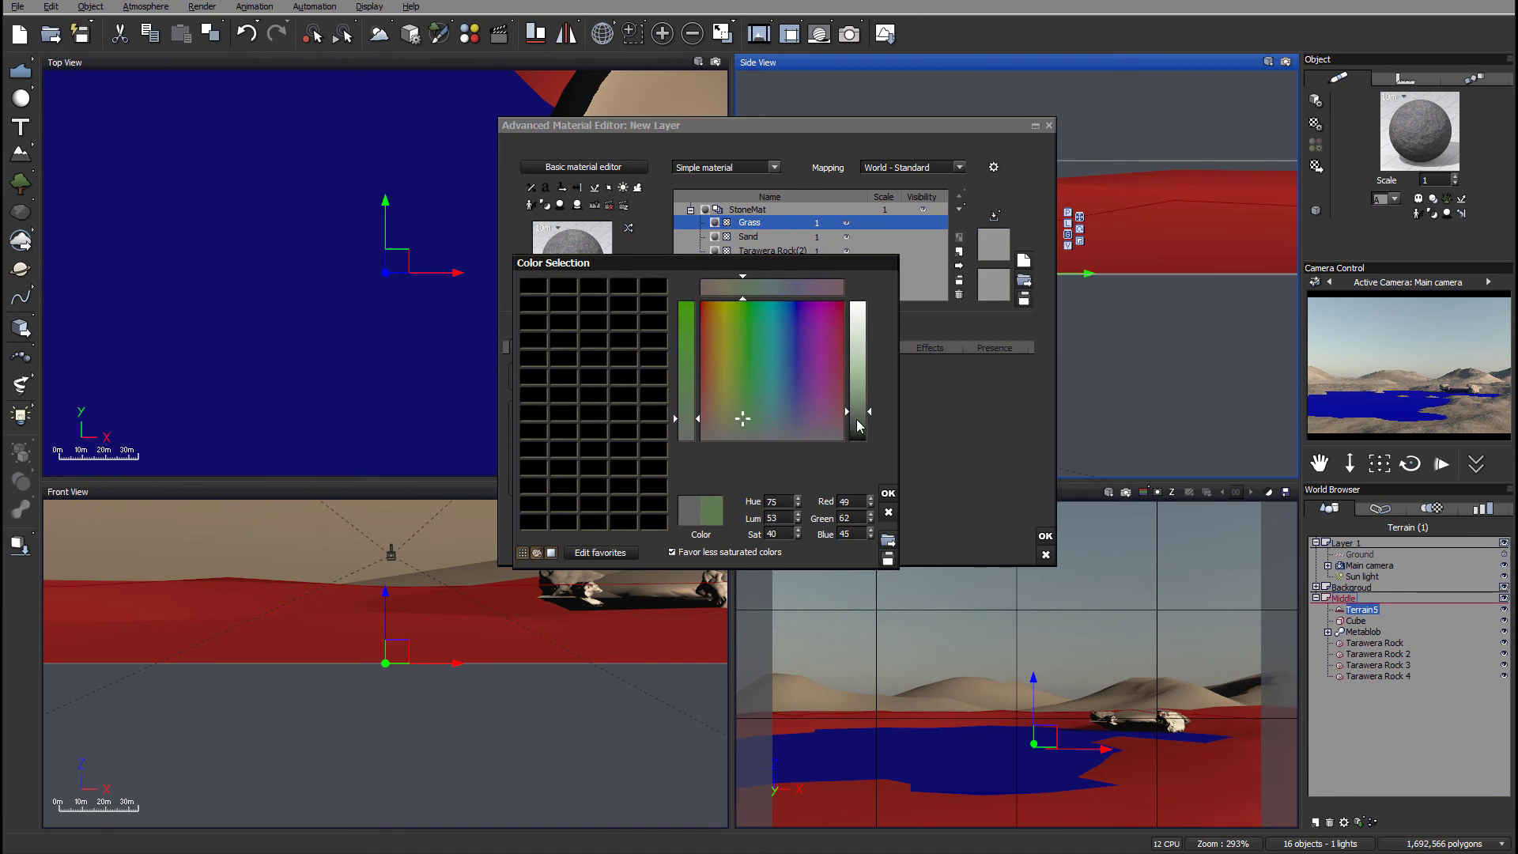
pyautogui.click(858, 420)
pyautogui.click(888, 493)
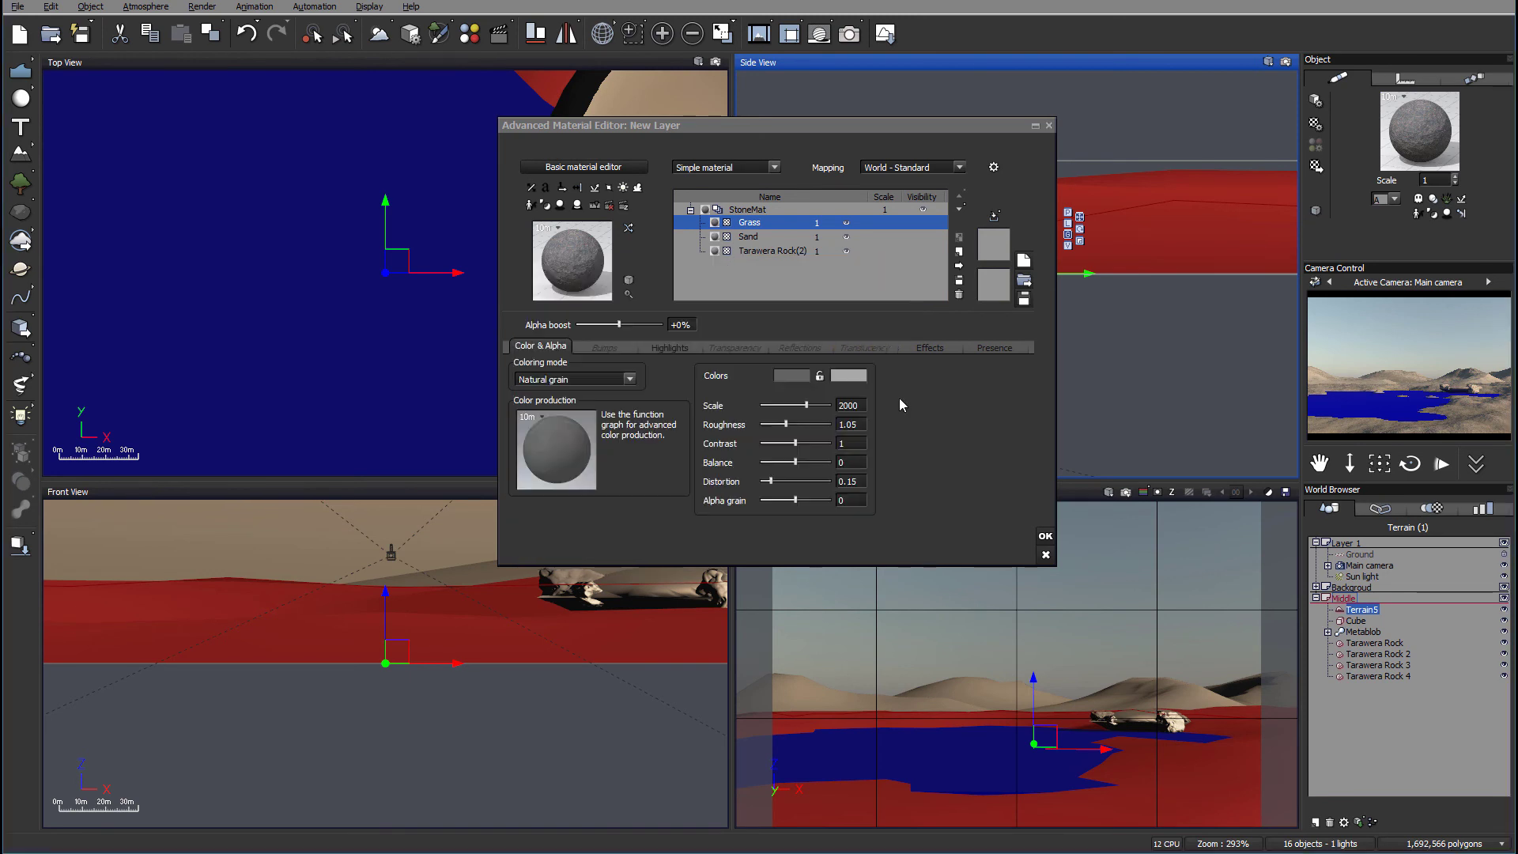
# Step: Make the second grain colour light green, with roughness 1.0837 and contrast 0.7764
pyautogui.click(852, 377)
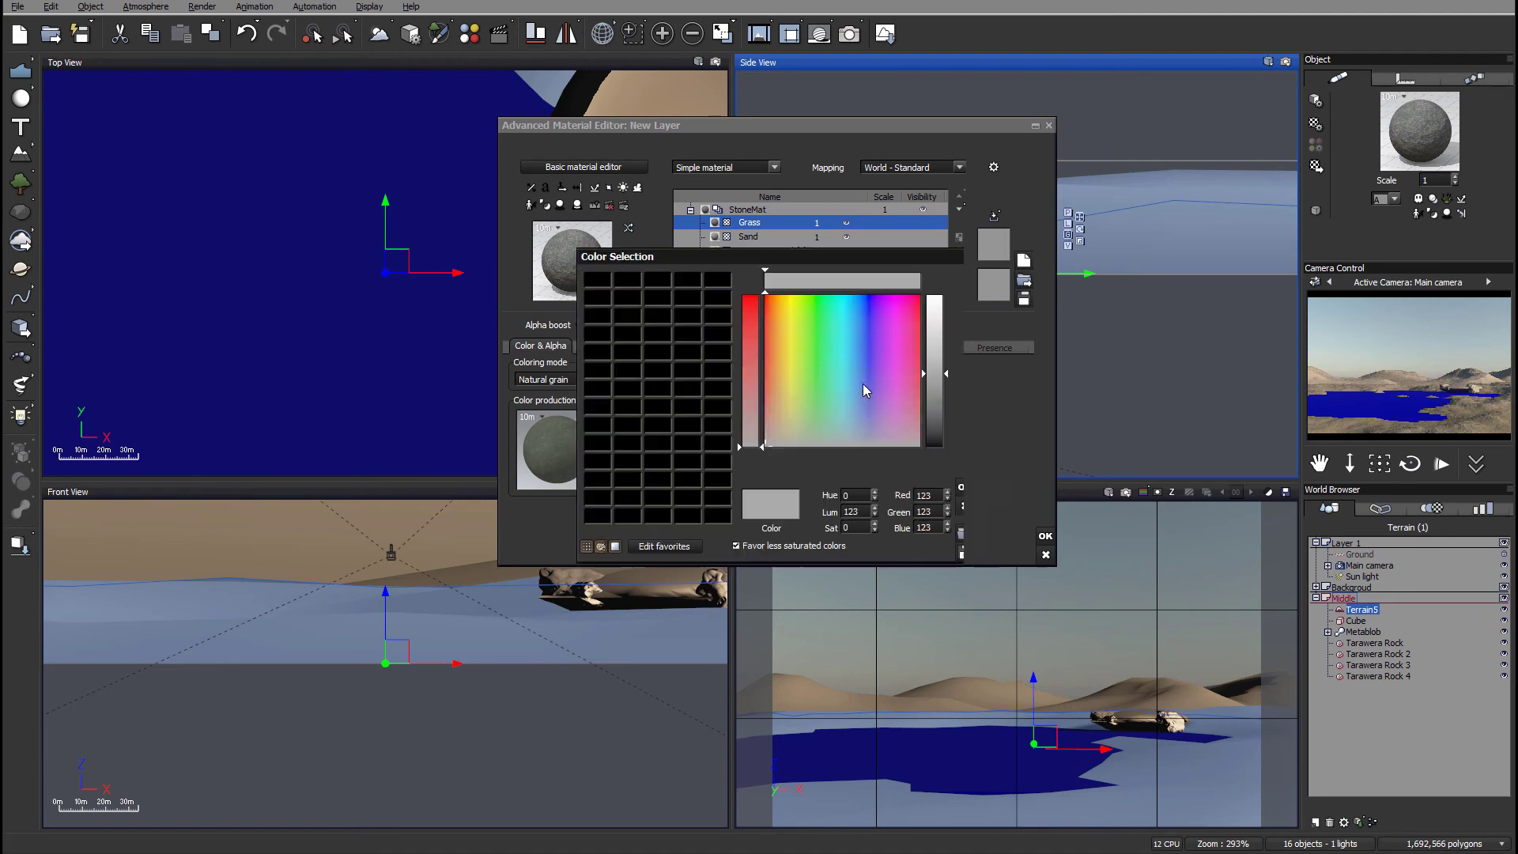
pyautogui.click(805, 411)
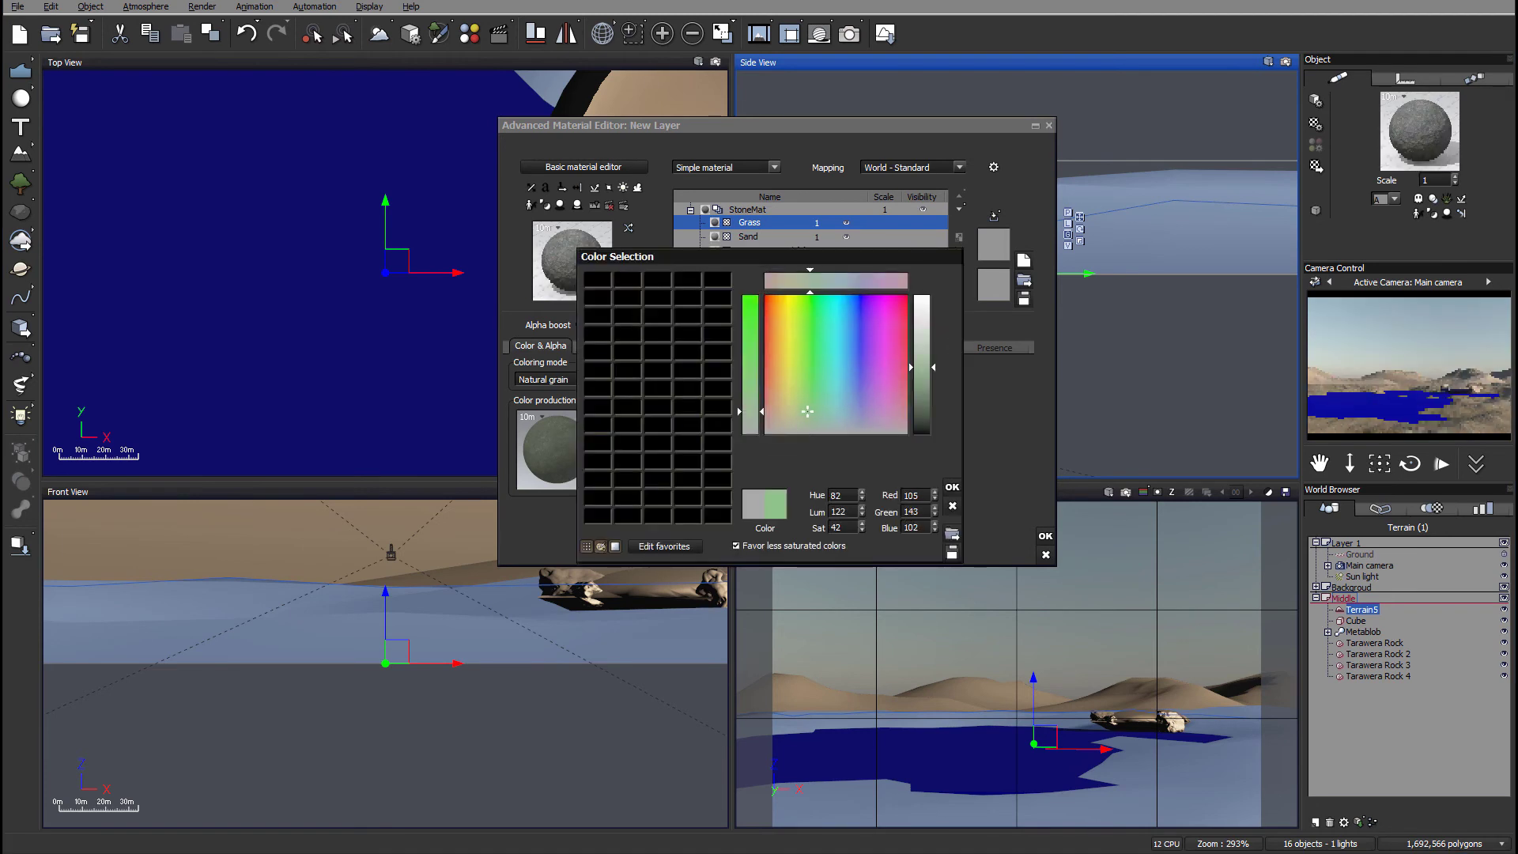
pyautogui.click(951, 487)
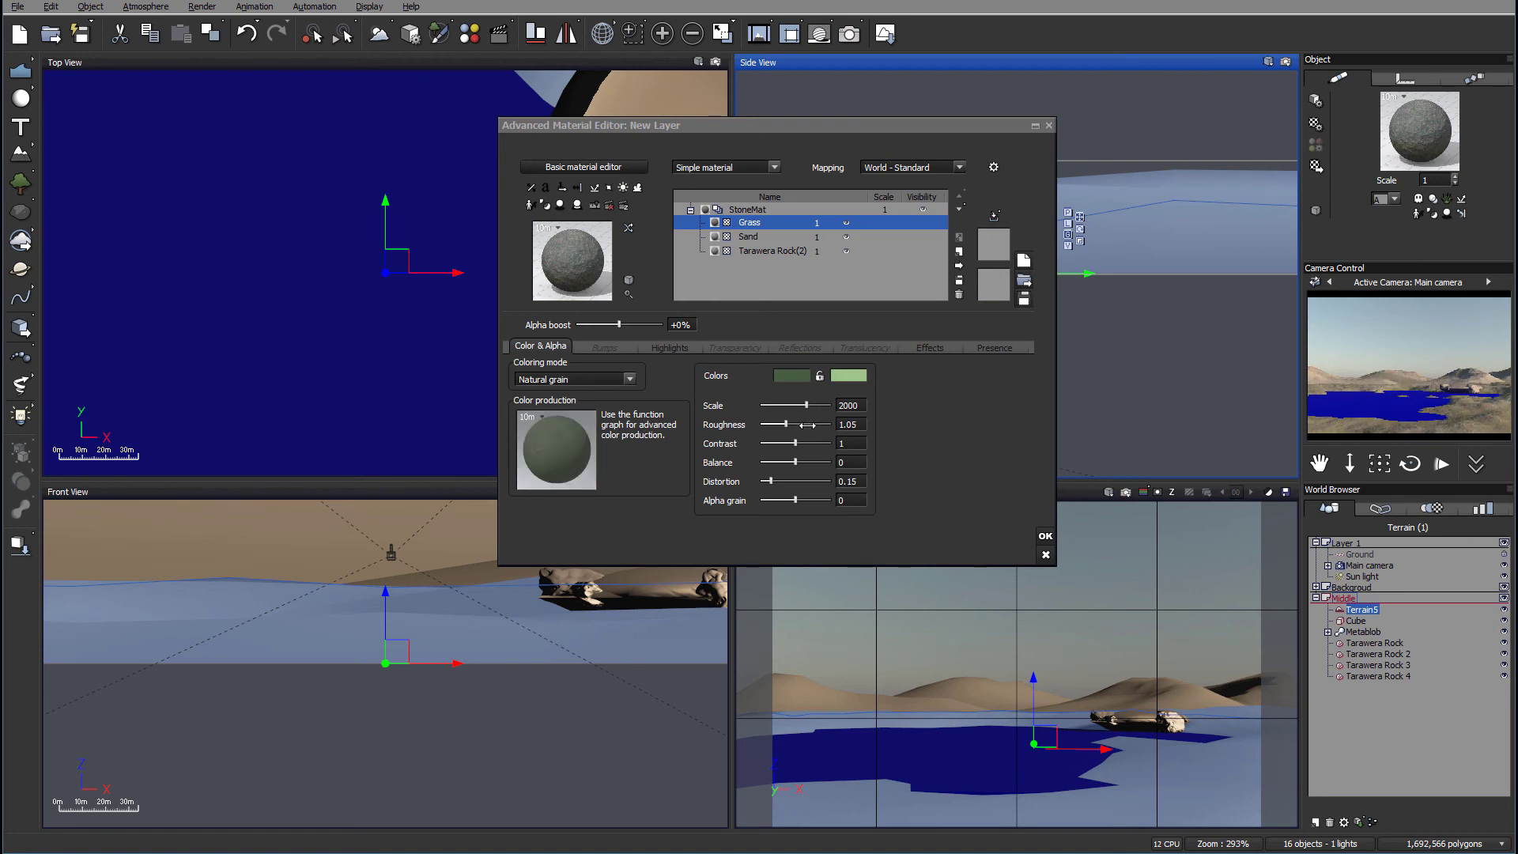
pyautogui.moveTo(806, 425); pyautogui.dragTo(810, 423)
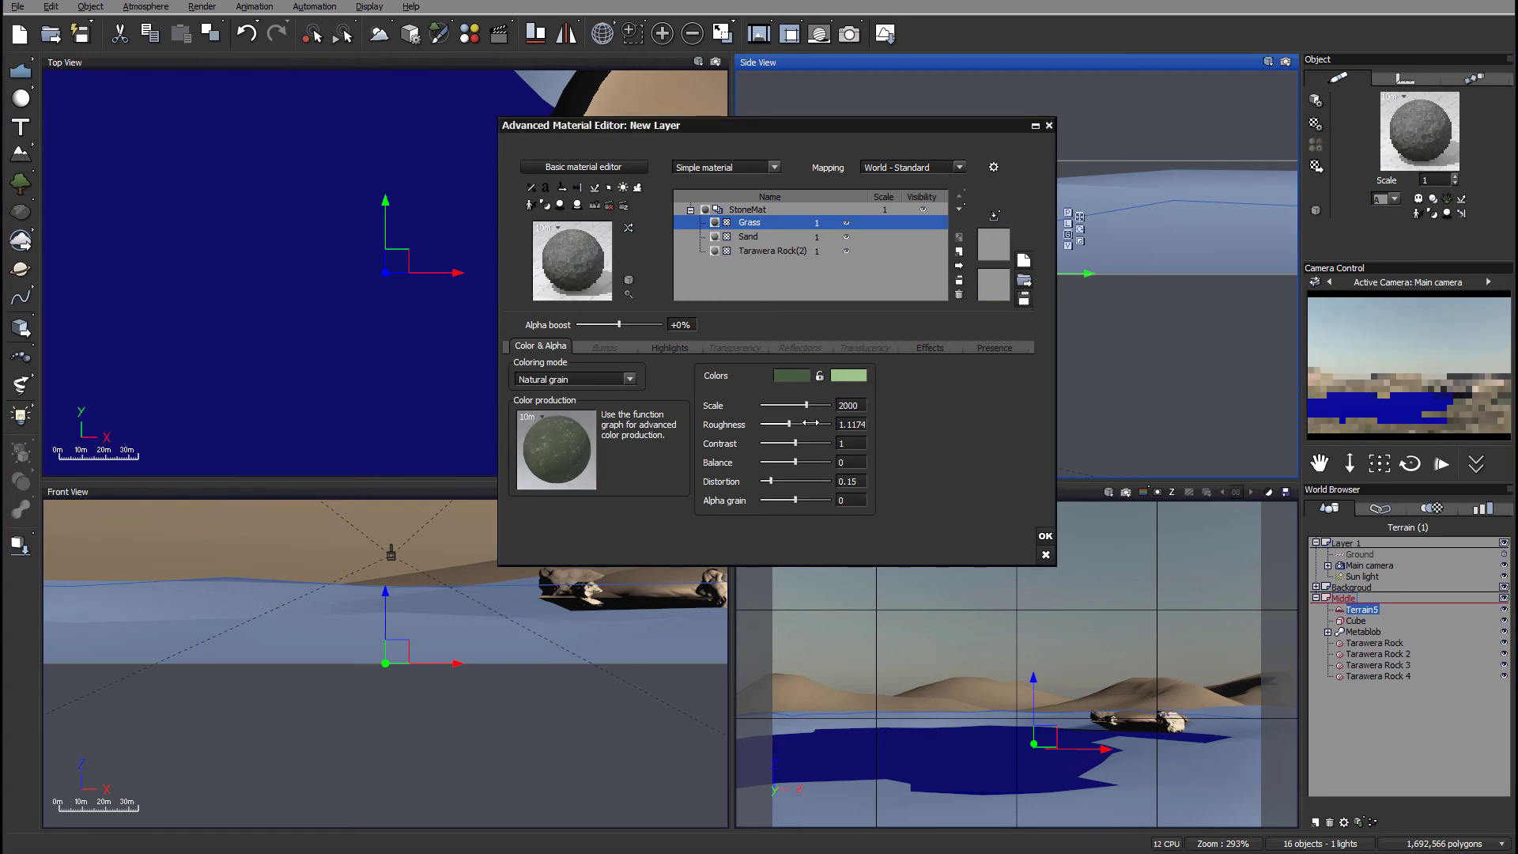
pyautogui.moveTo(810, 423); pyautogui.dragTo(808, 424)
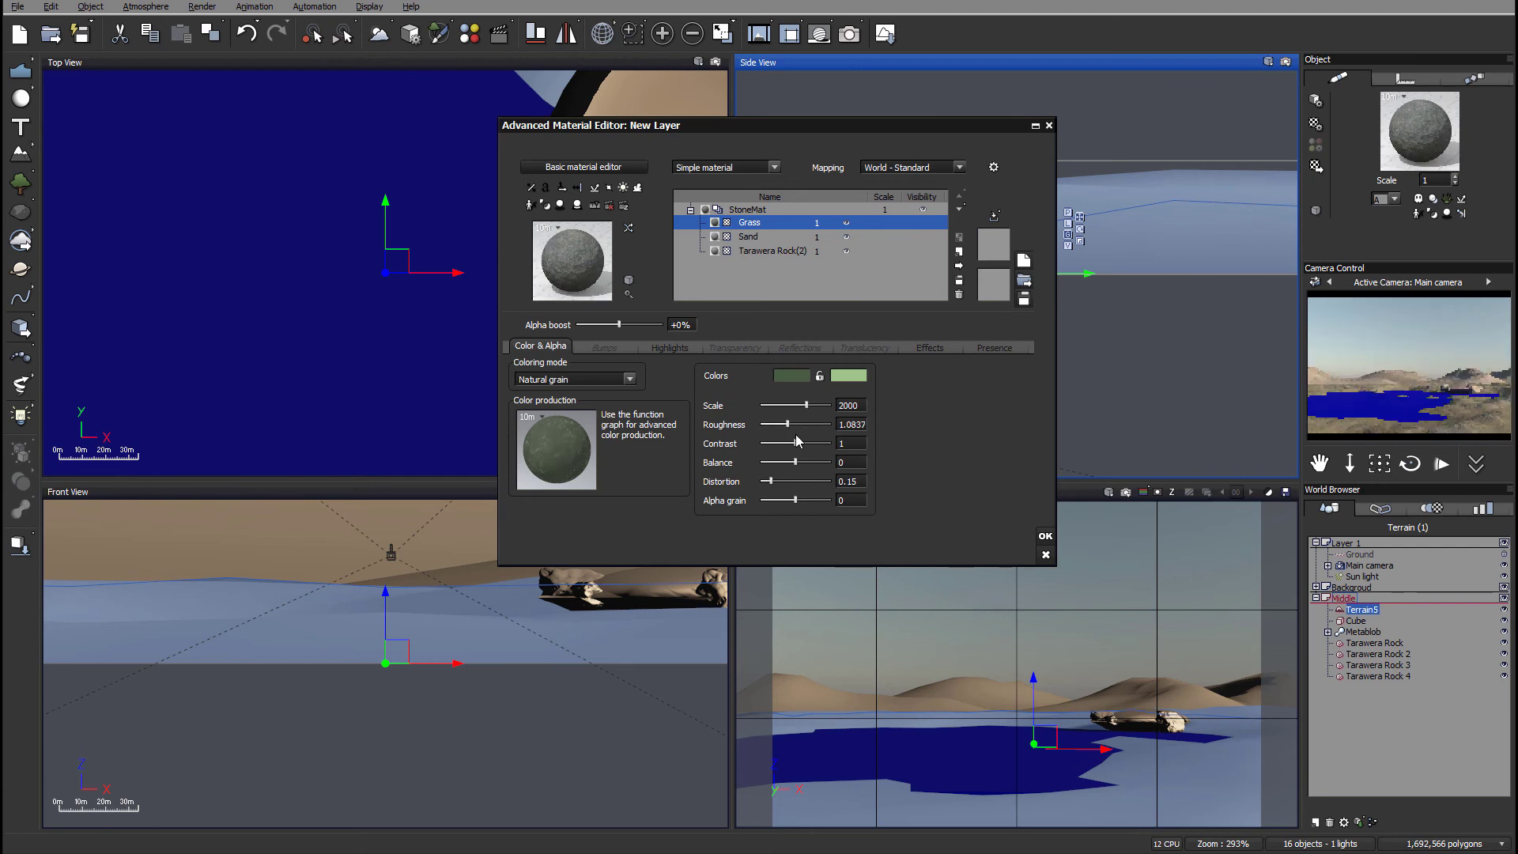
pyautogui.moveTo(795, 443)
pyautogui.mouseDown()
pyautogui.moveTo(819, 443)
pyautogui.moveTo(789, 443)
pyautogui.mouseUp()
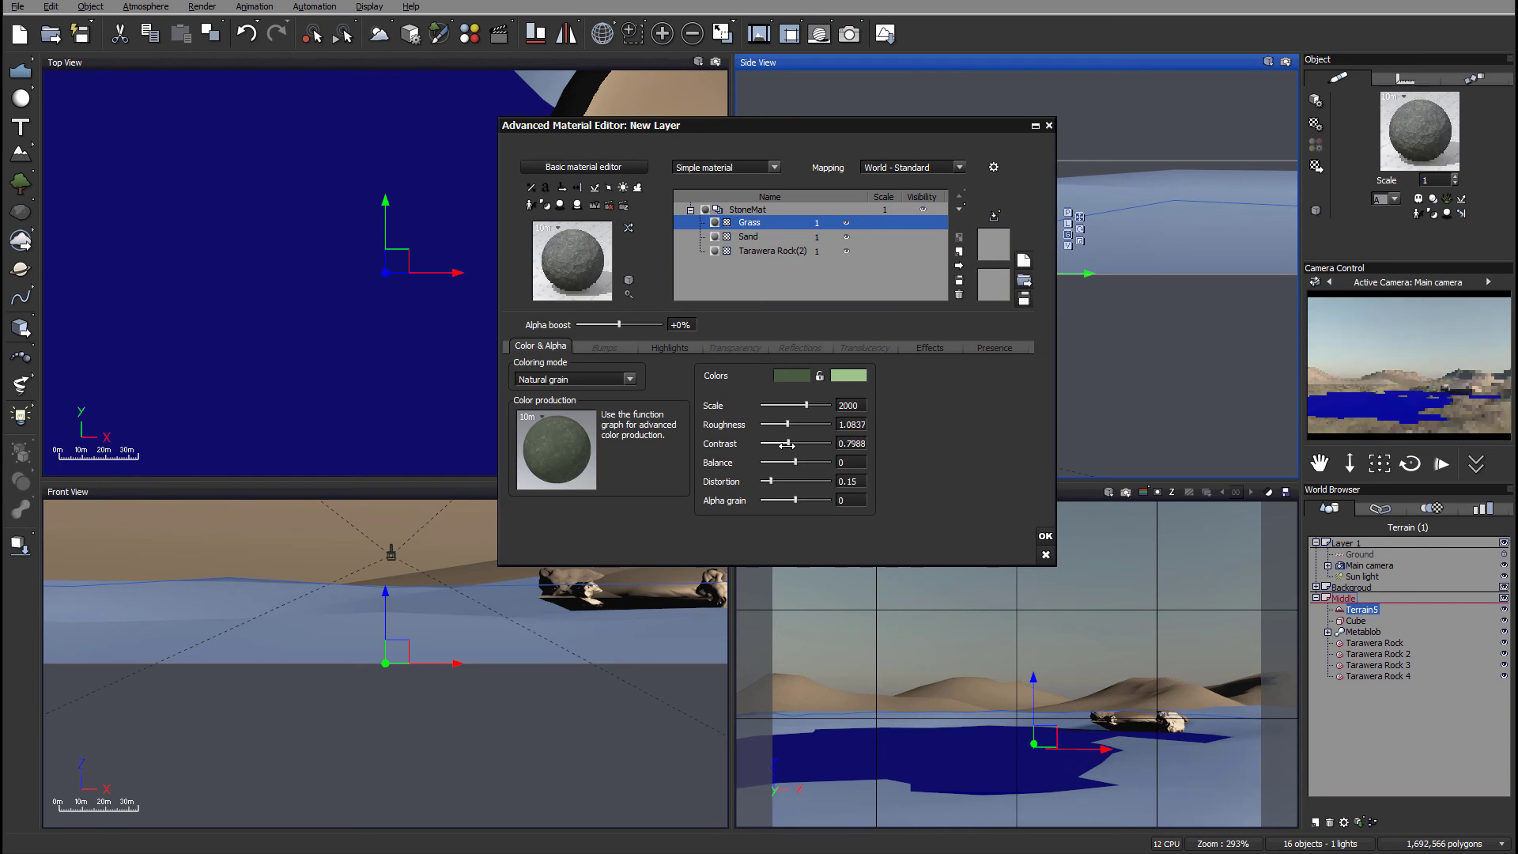
pyautogui.moveTo(788, 443); pyautogui.dragTo(786, 443)
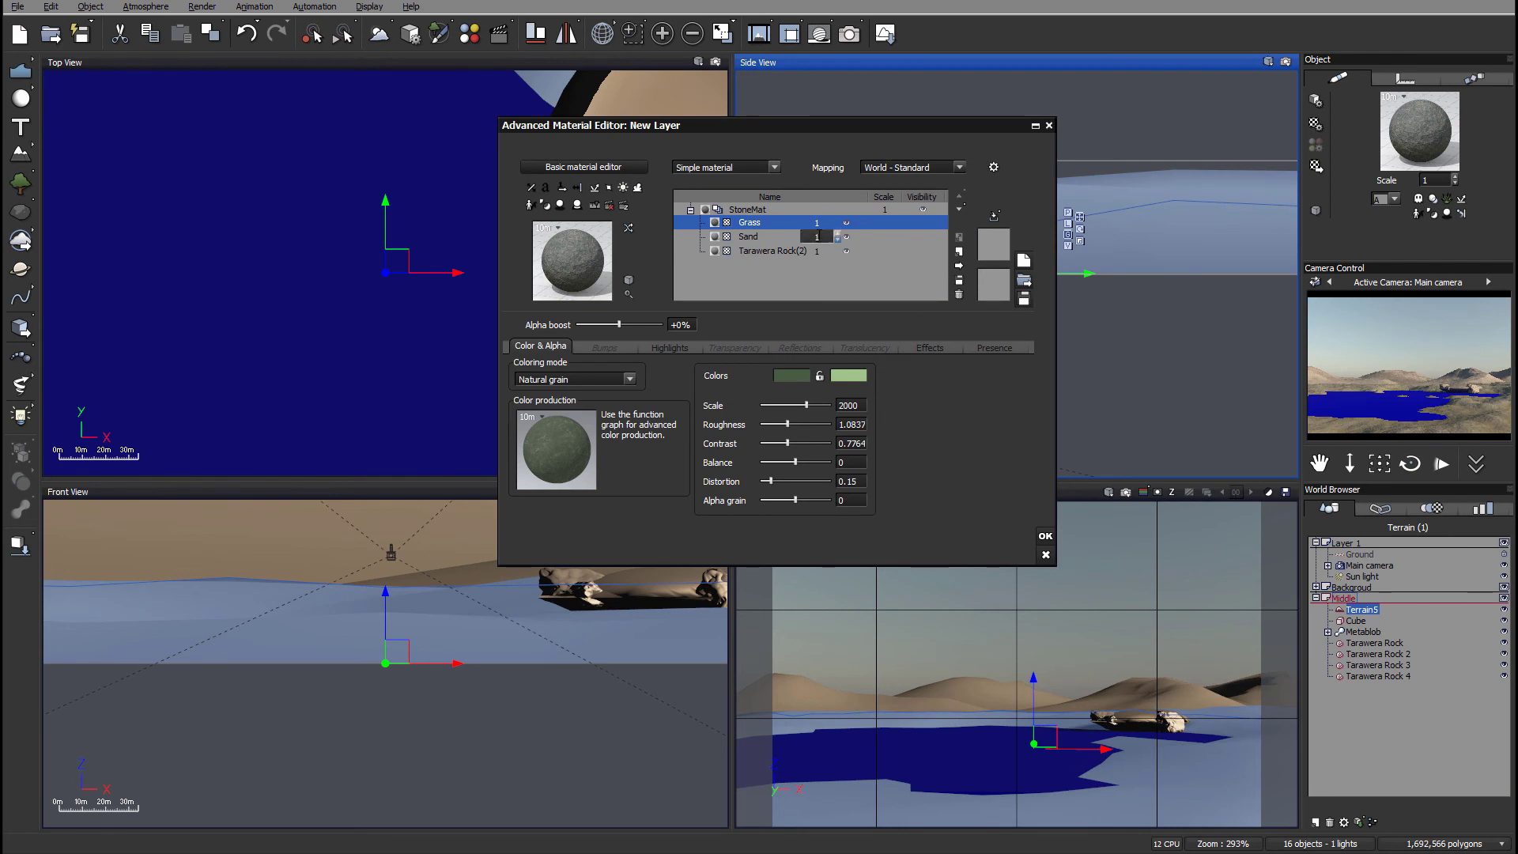
# Step: Make the Grass layer visible and limit it to altitudes from about -0.25 to 1, with 10% bottom fuzziness
pyautogui.click(846, 222)
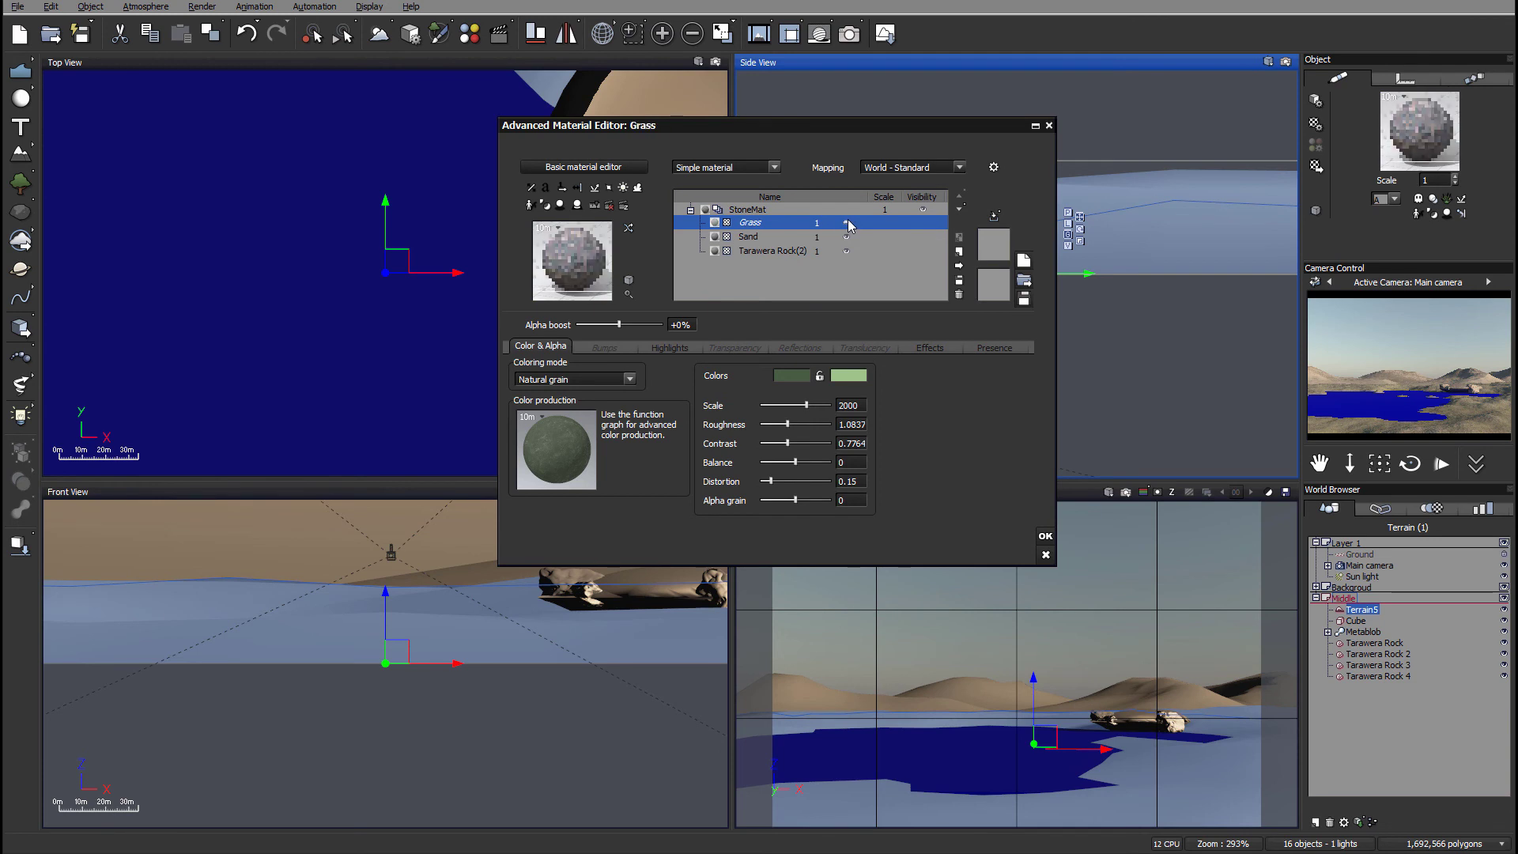
pyautogui.click(847, 222)
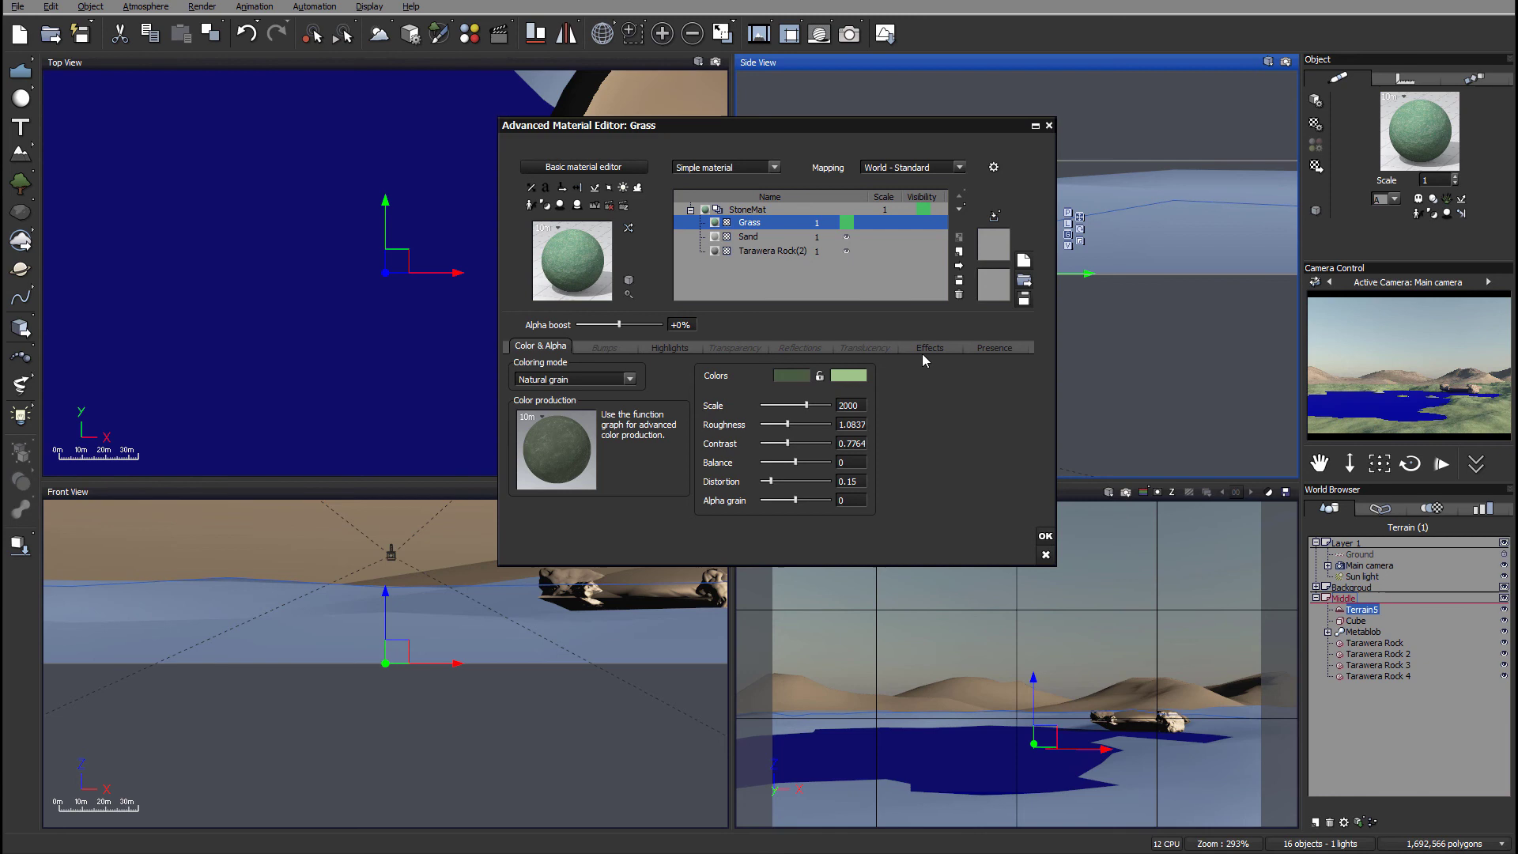
pyautogui.click(981, 348)
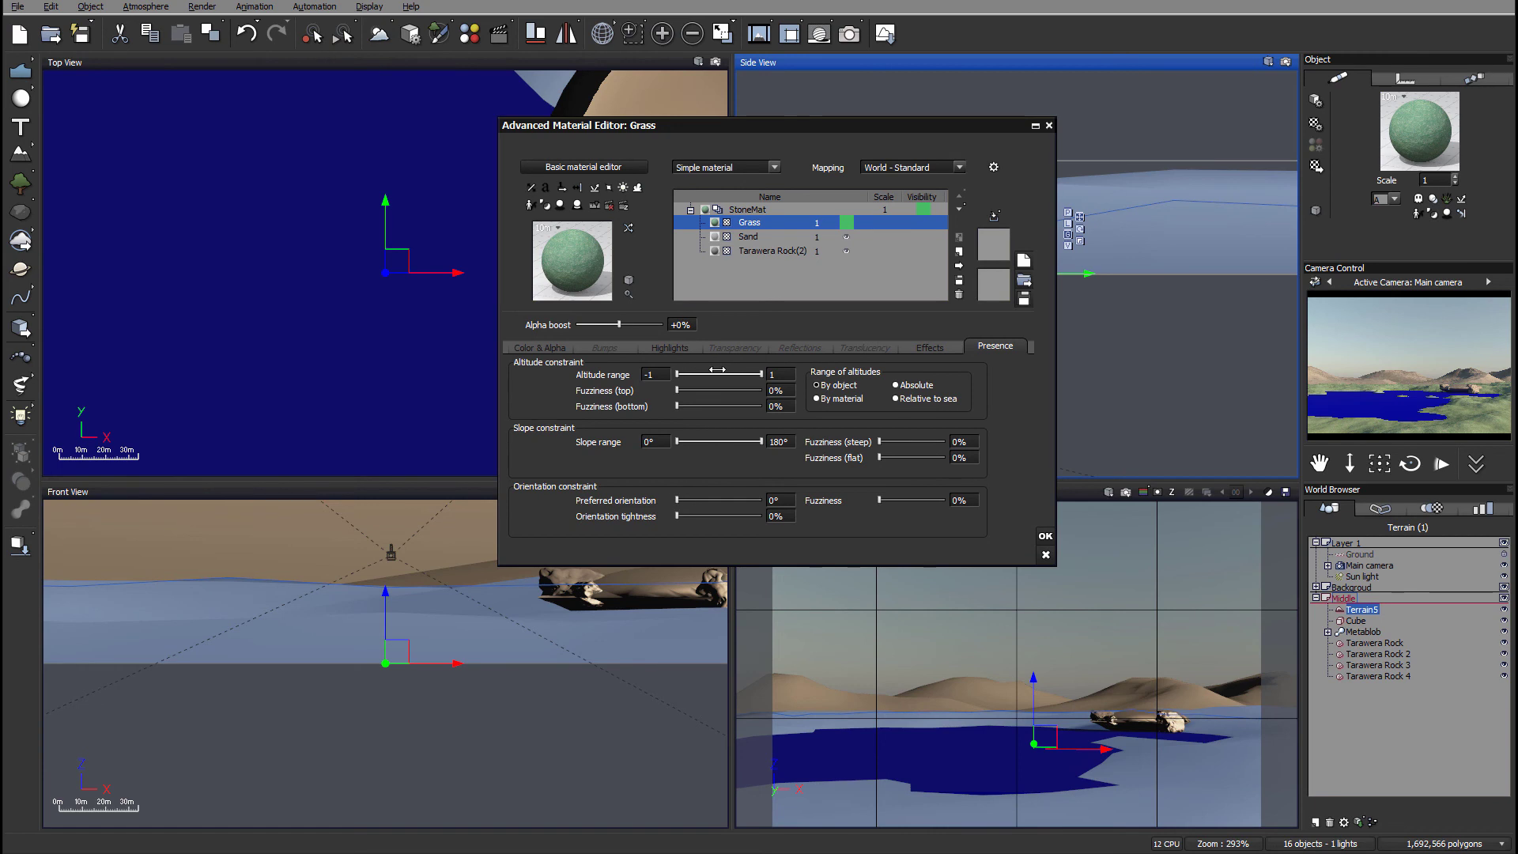
pyautogui.moveTo(717, 369); pyautogui.dragTo(714, 373)
pyautogui.moveTo(678, 405); pyautogui.dragTo(686, 405)
pyautogui.moveTo(712, 373); pyautogui.dragTo(708, 373)
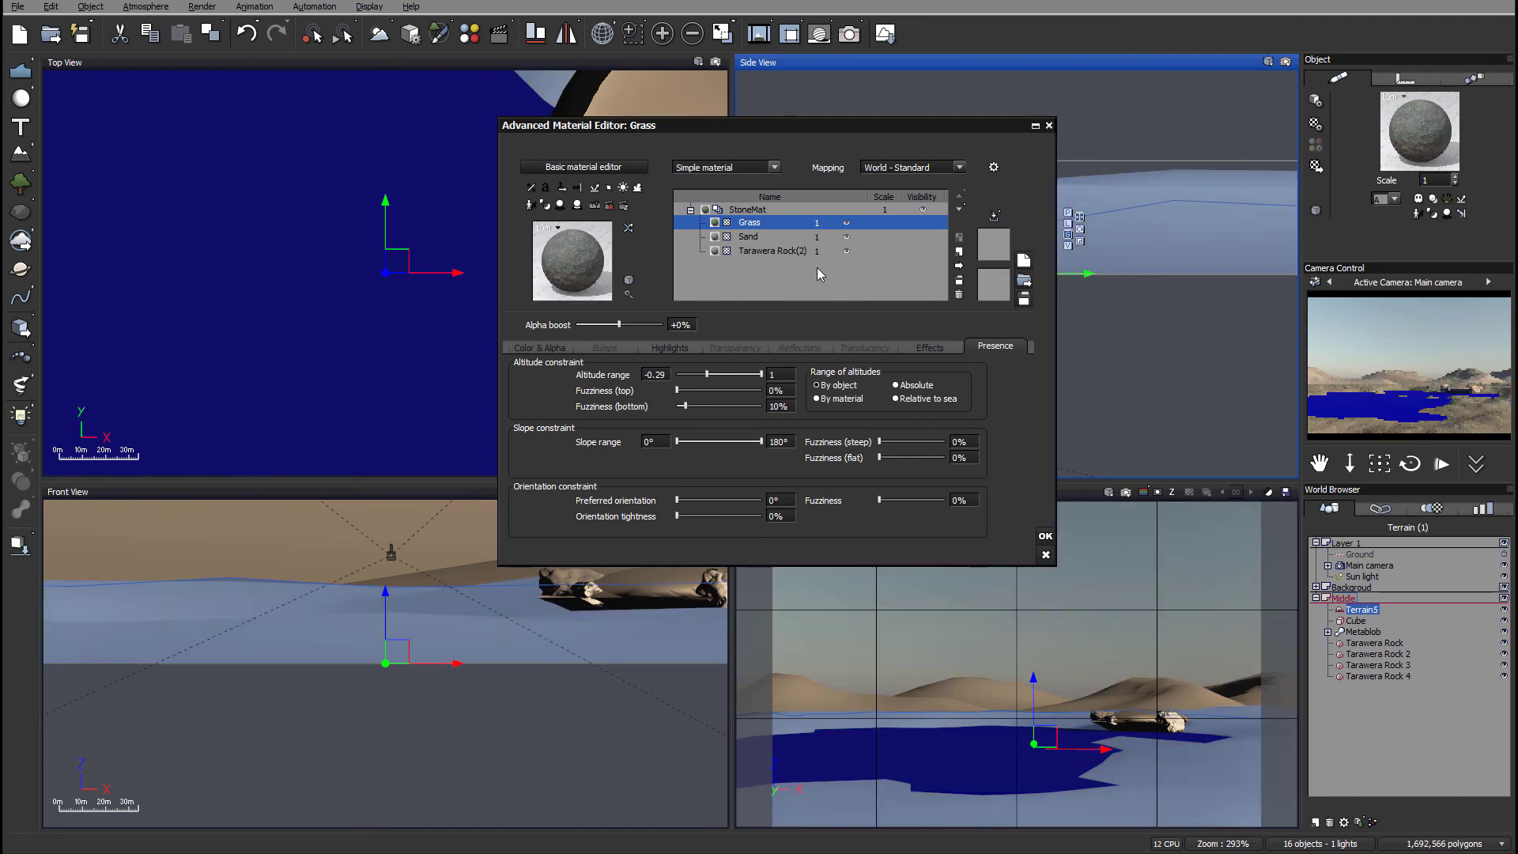
# Step: Adjust the Grass layer's alpha boost and raise its 'Add to underlying layer bumps' setting
pyautogui.moveTo(633, 325); pyautogui.dragTo(709, 328)
pyautogui.moveTo(661, 325); pyautogui.dragTo(628, 325)
pyautogui.click(605, 348)
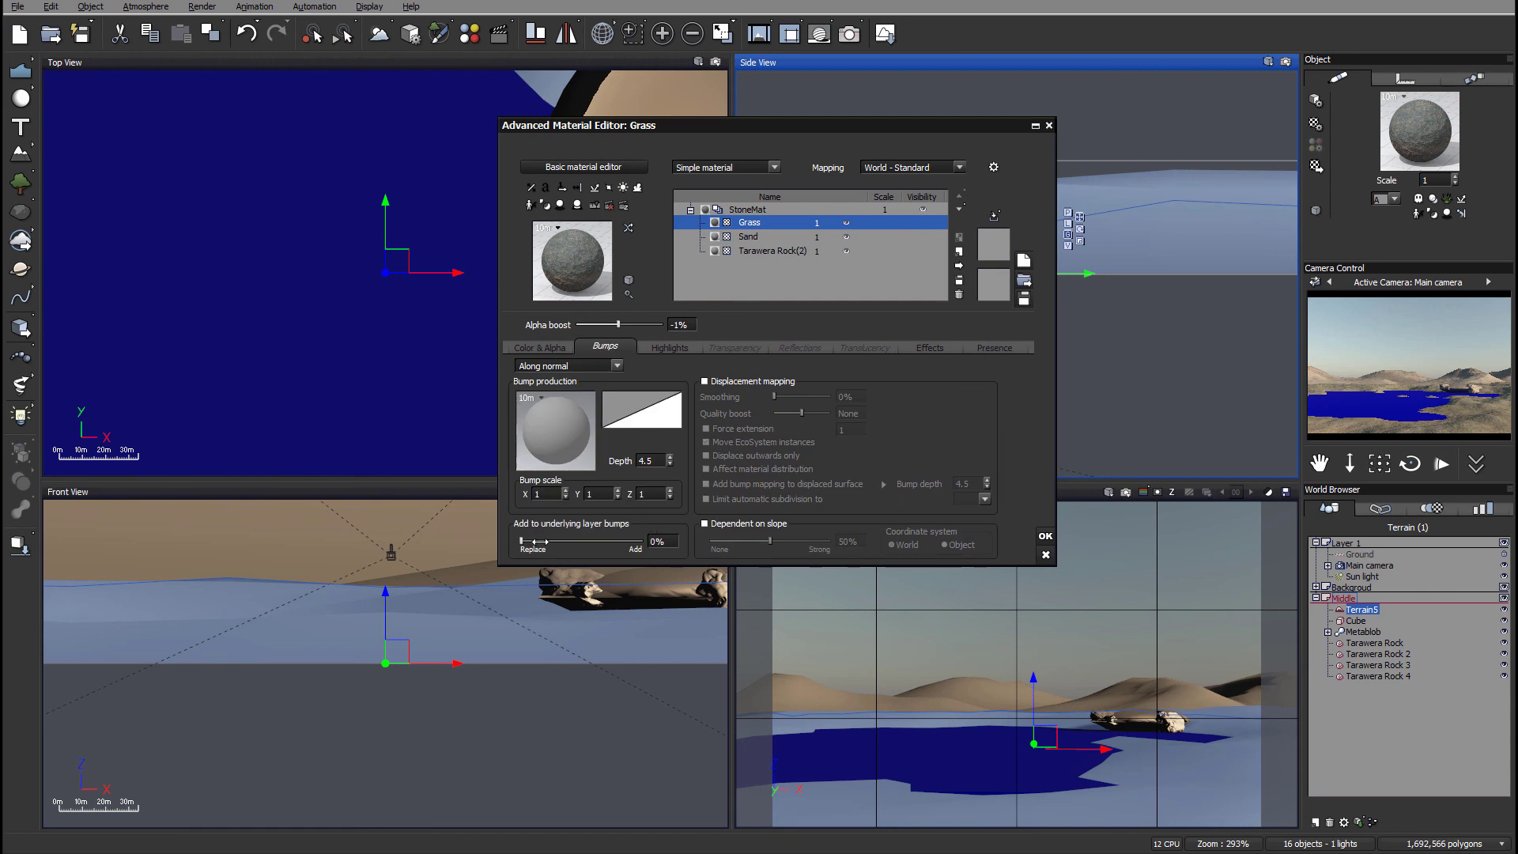
pyautogui.moveTo(538, 541); pyautogui.dragTo(630, 541)
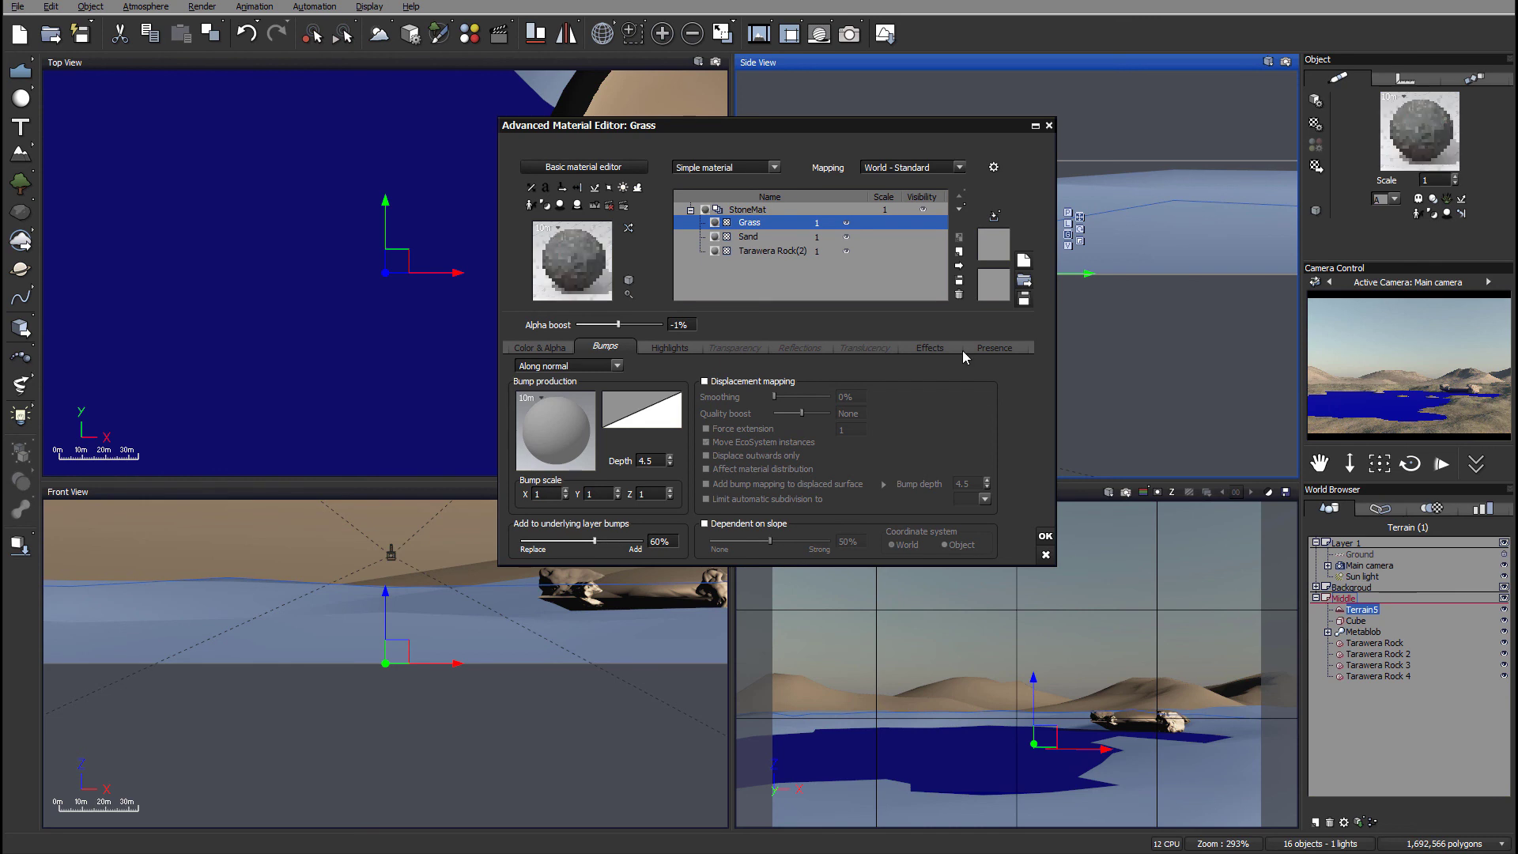
# Step: Set the Grass layer's highlight colour to pale green and start a test render
pyautogui.click(659, 346)
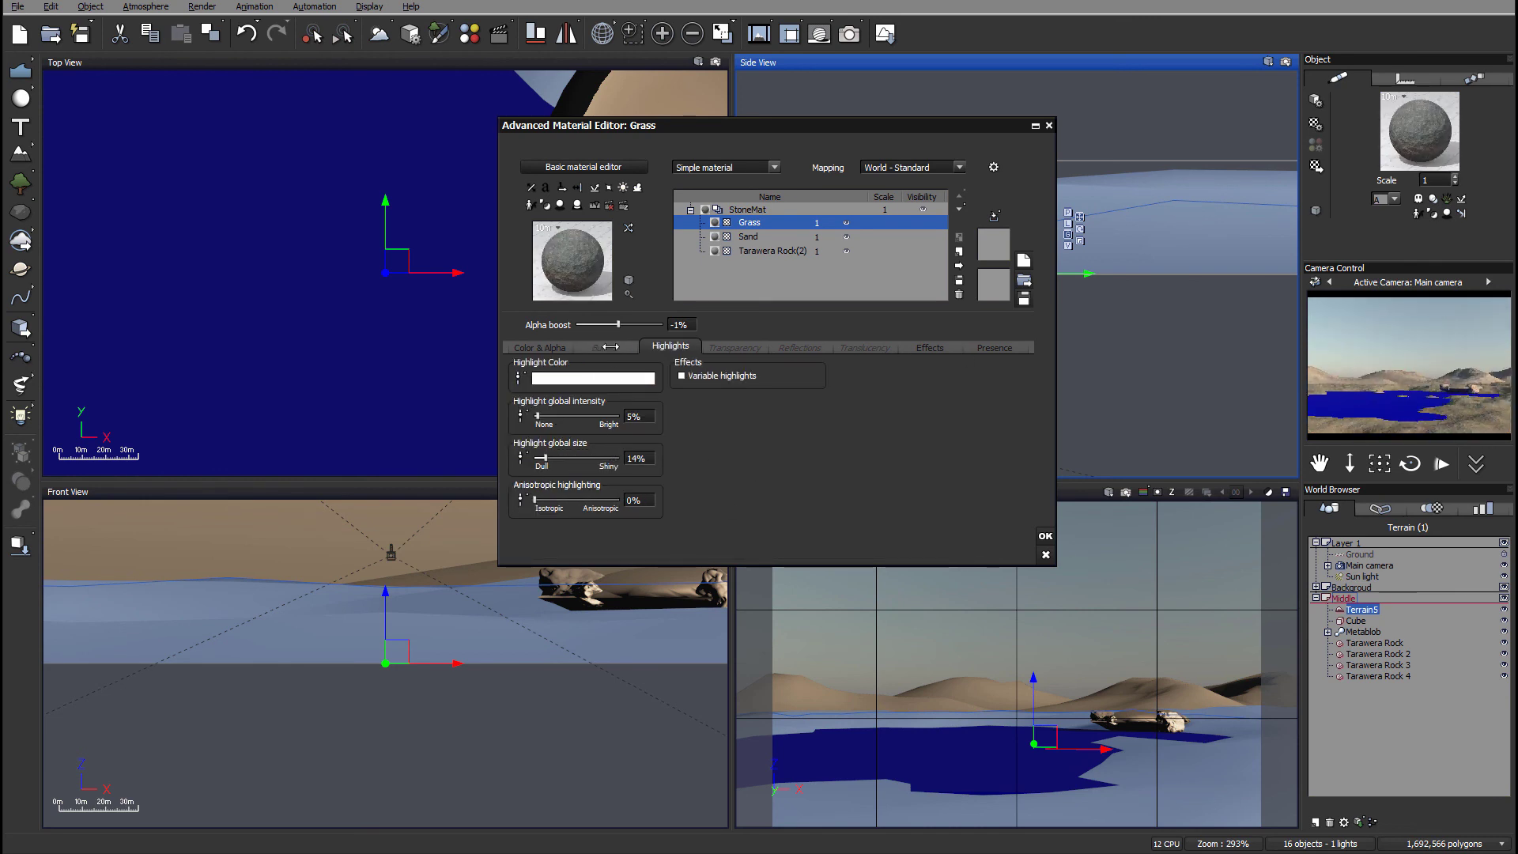
pyautogui.click(632, 378)
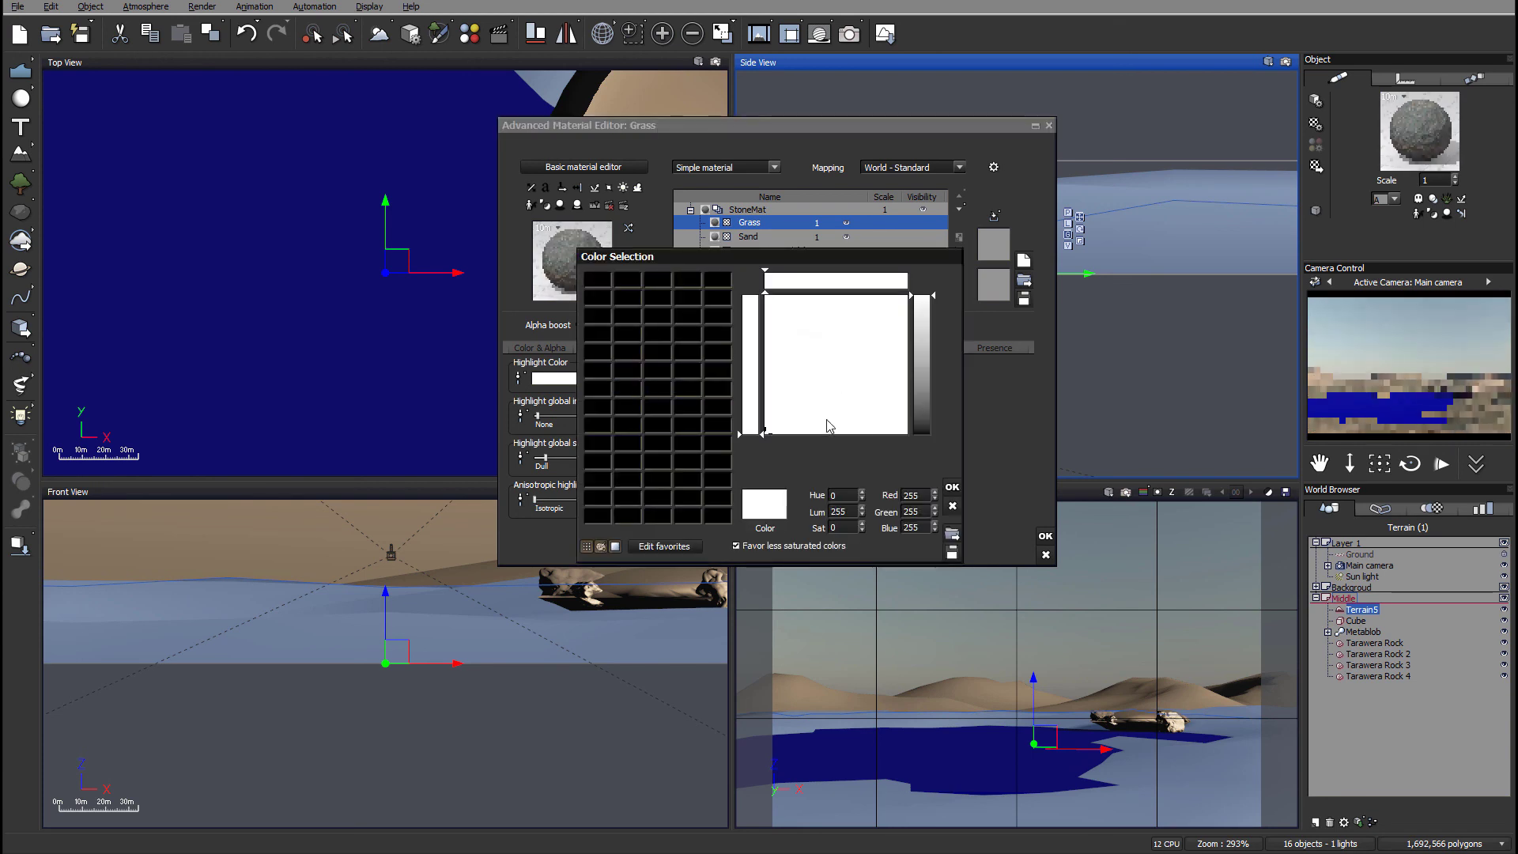
pyautogui.click(803, 409)
pyautogui.click(927, 321)
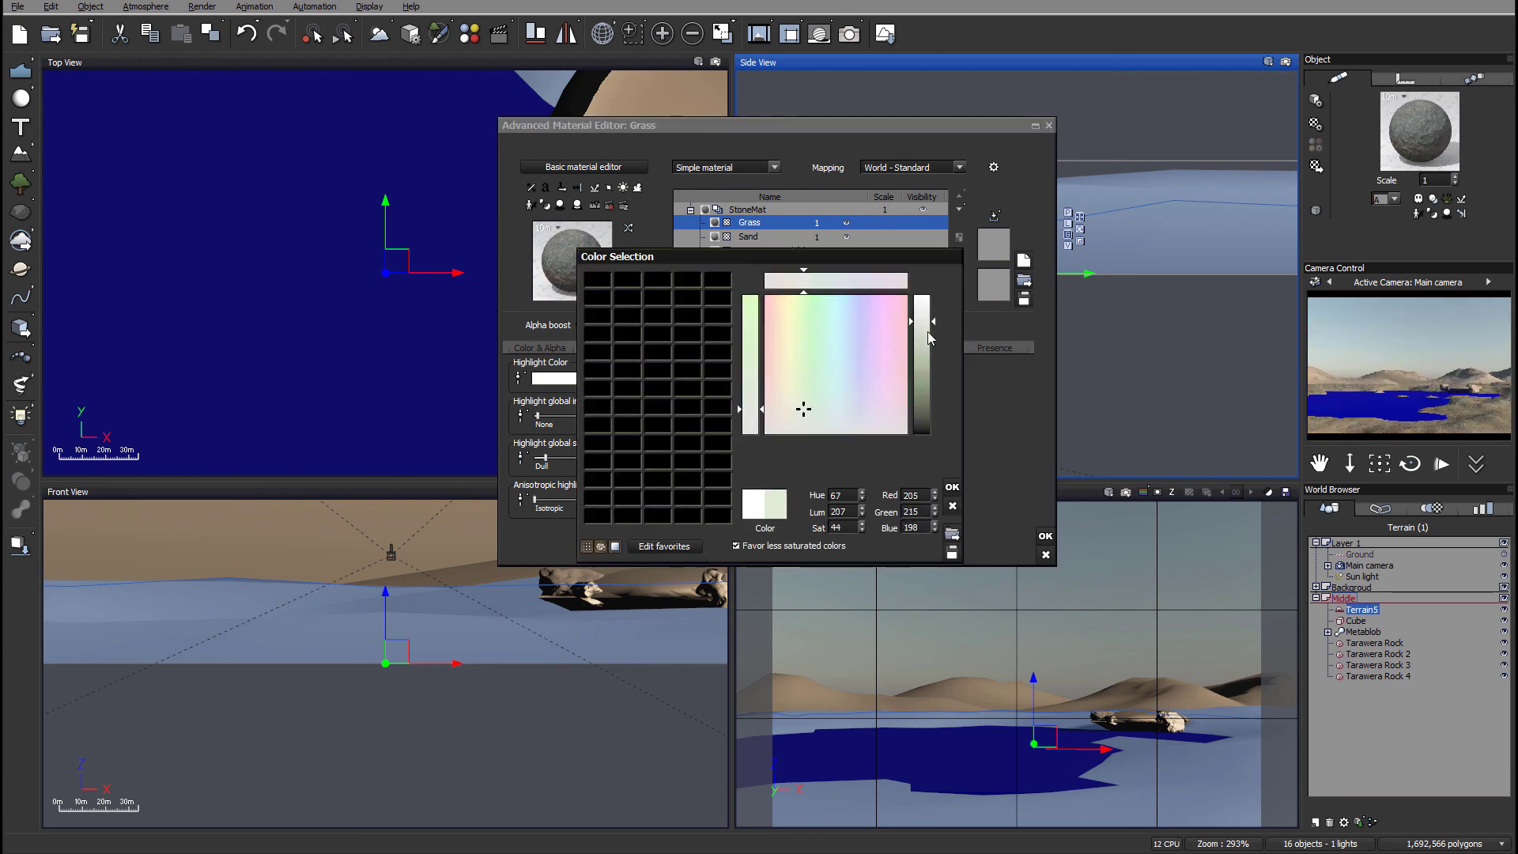
pyautogui.moveTo(928, 338); pyautogui.dragTo(929, 347)
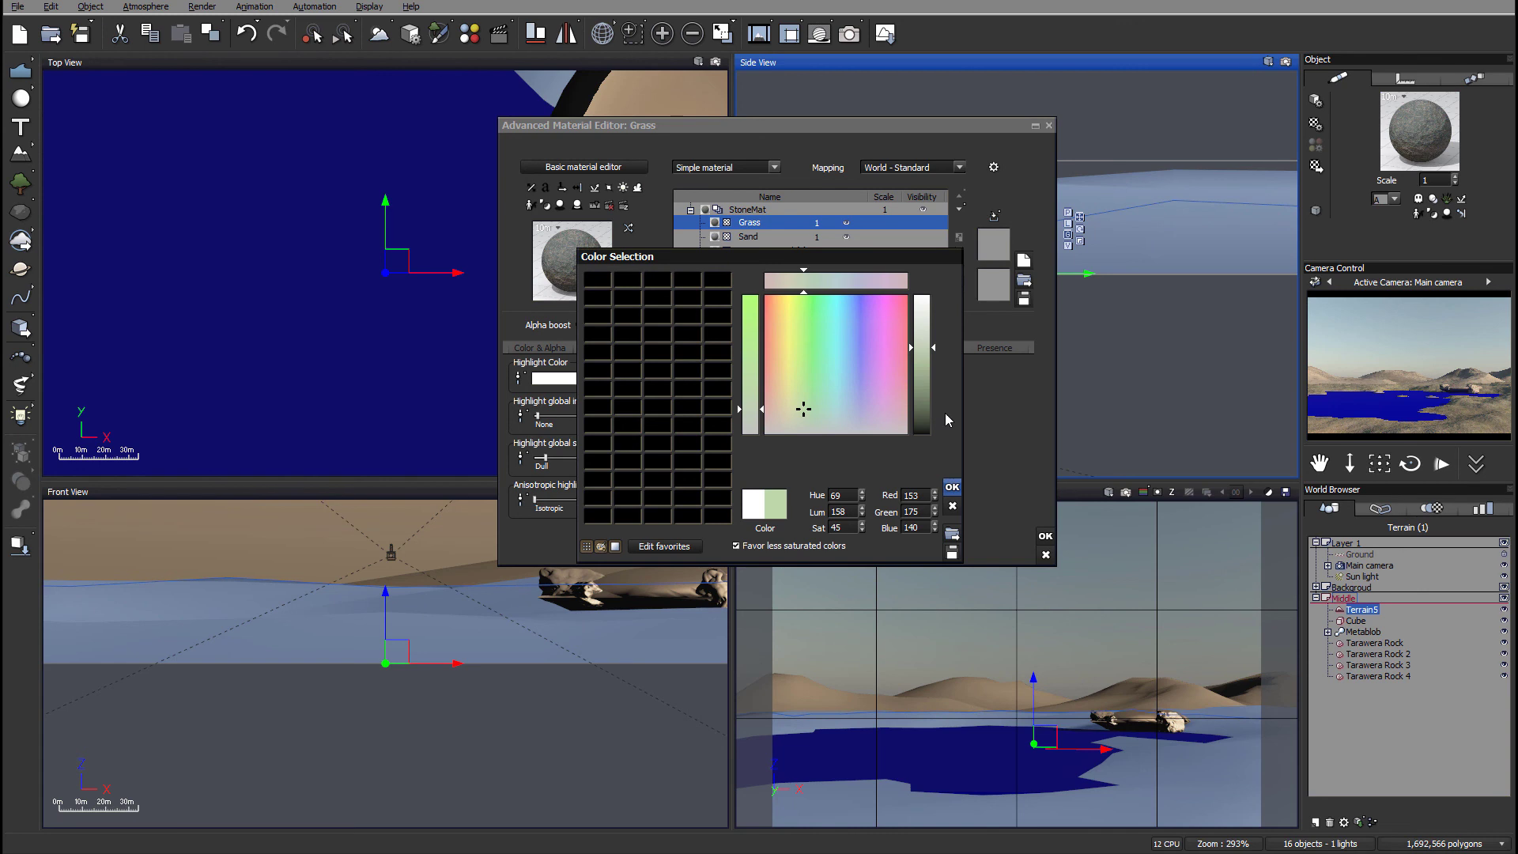
pyautogui.press('Return')
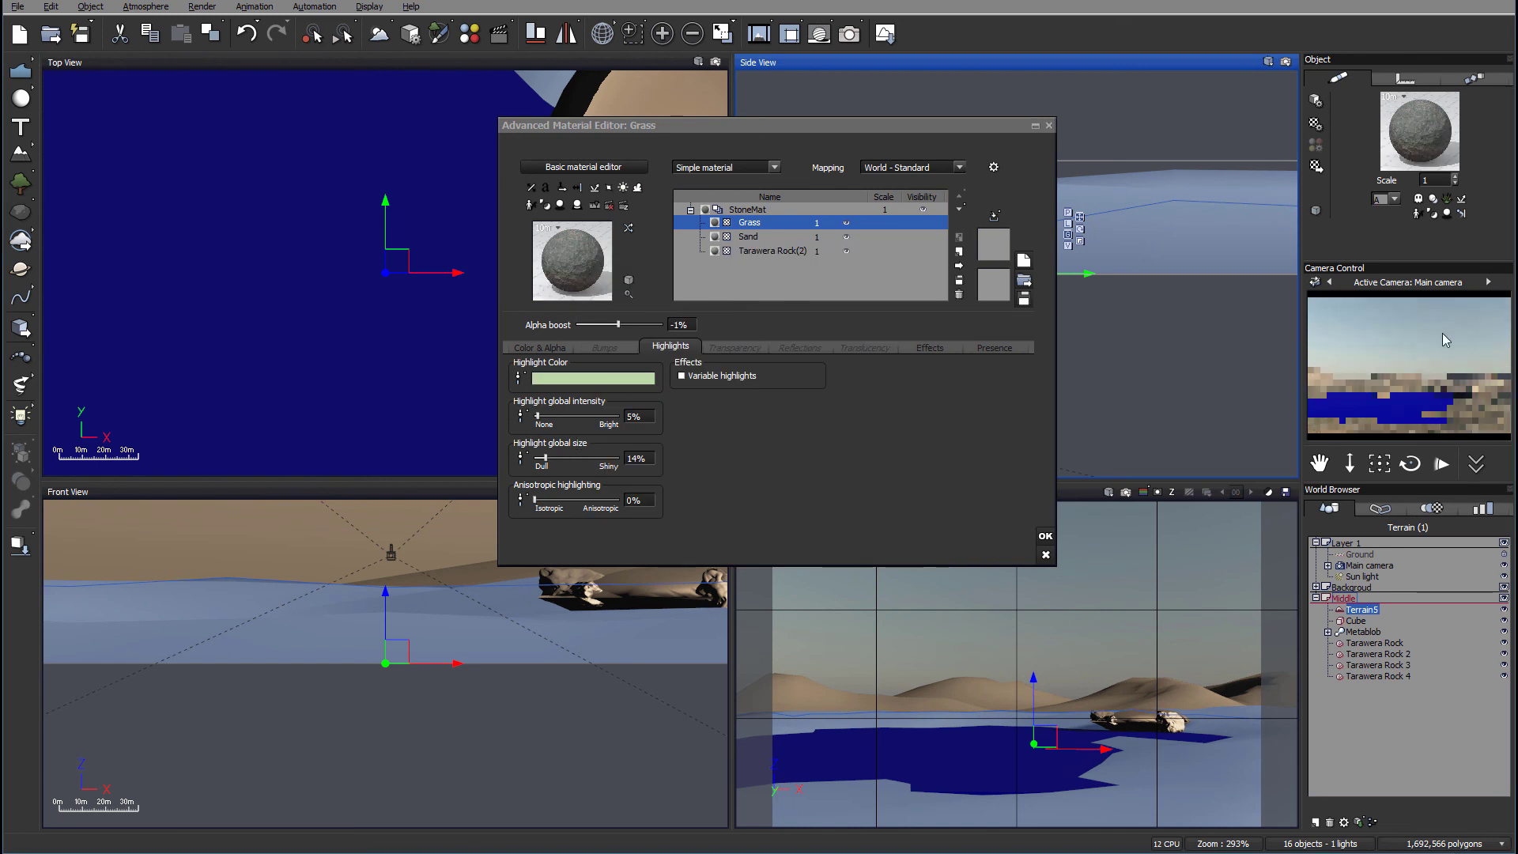
pyautogui.click(848, 34)
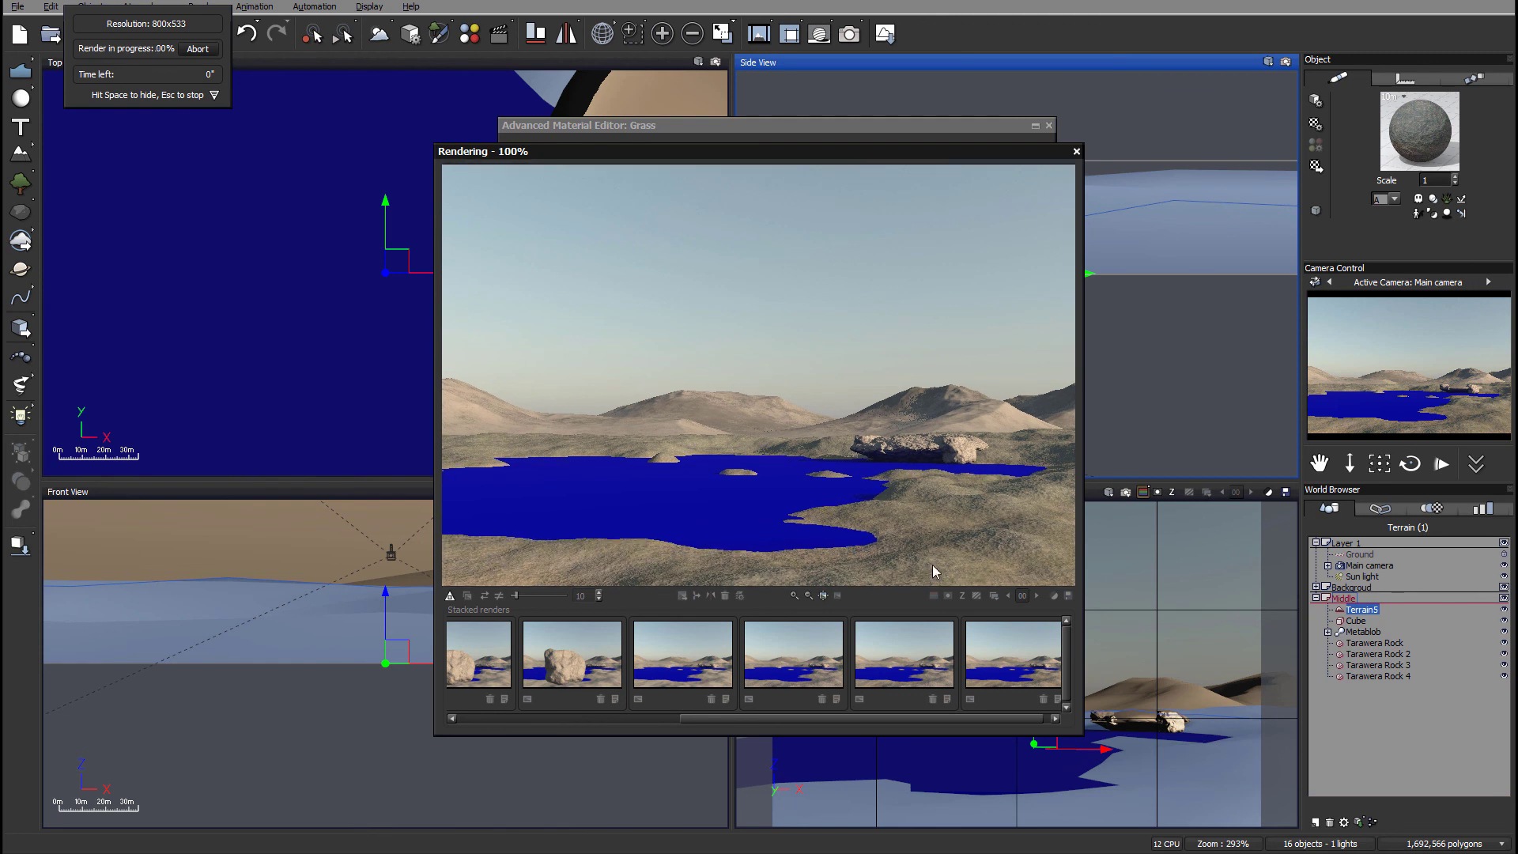
# Step: Dismiss the gamma notice and Post Render Options, review the grassy lake render, then close its window
pyautogui.click(1108, 452)
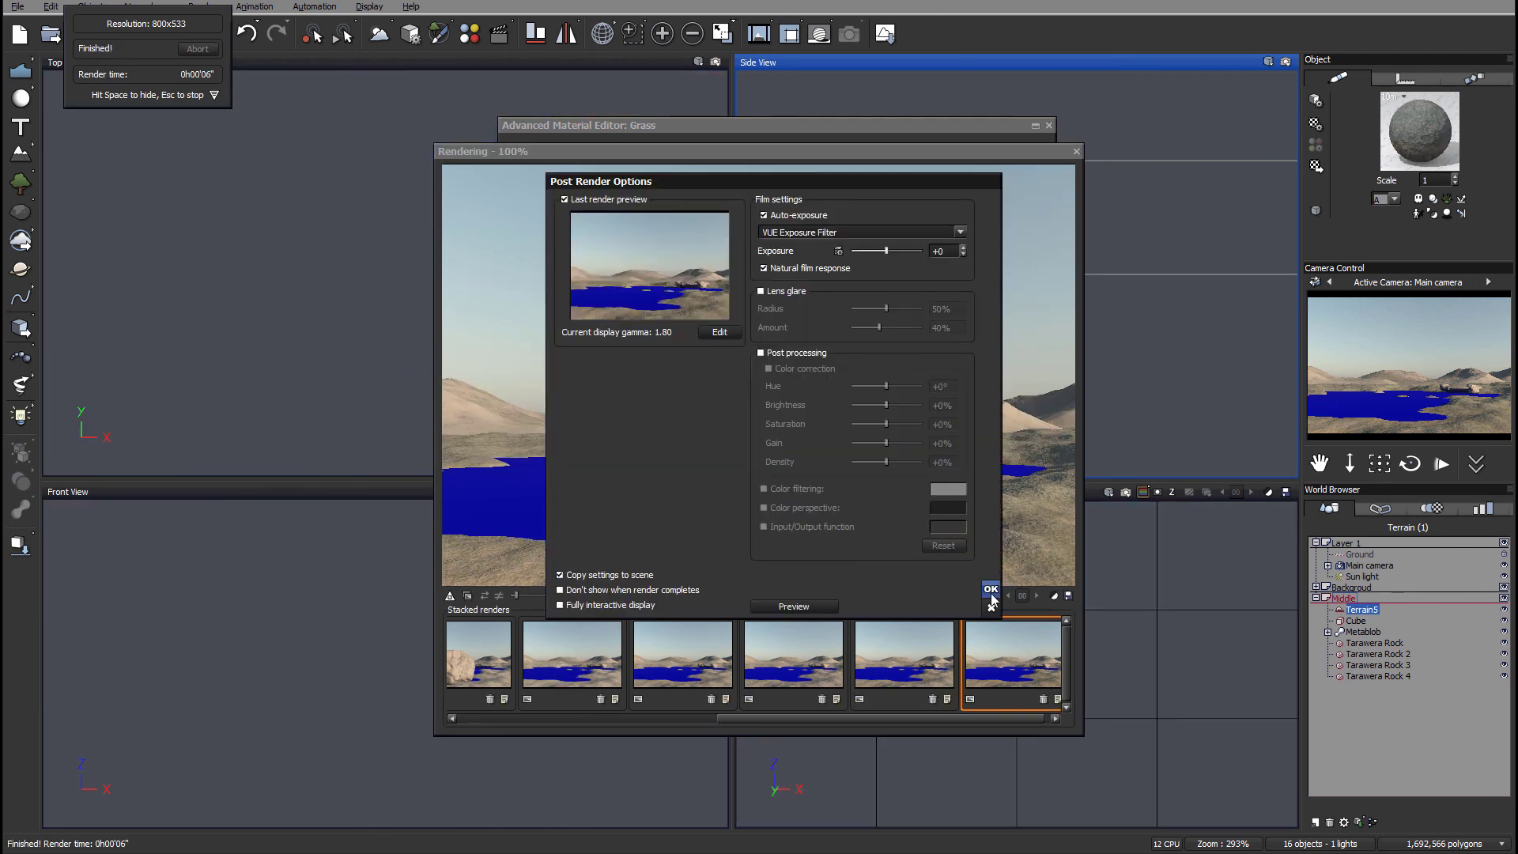
pyautogui.click(990, 589)
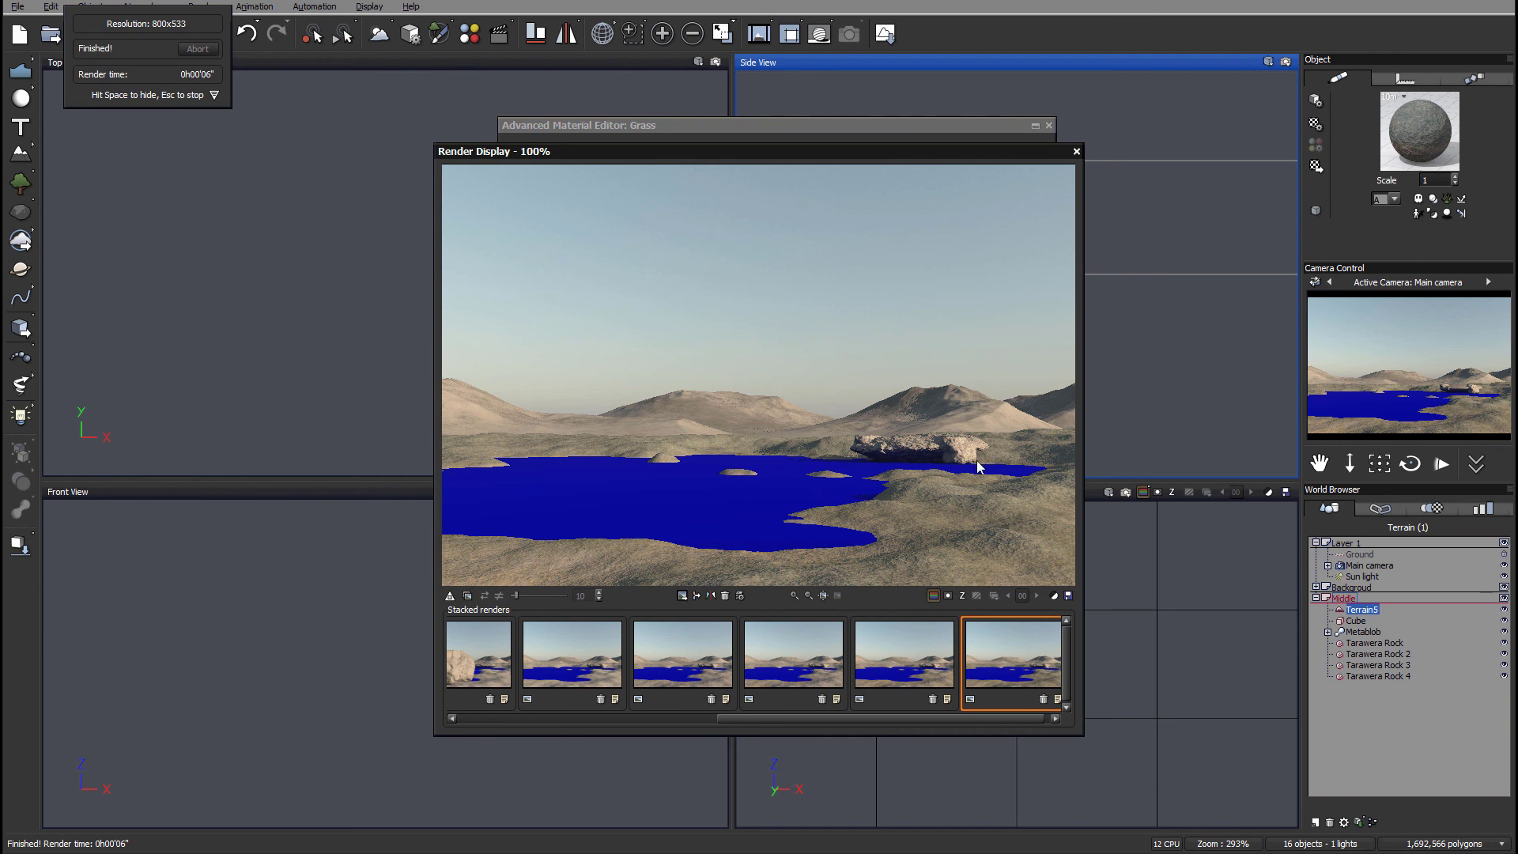
pyautogui.click(1075, 151)
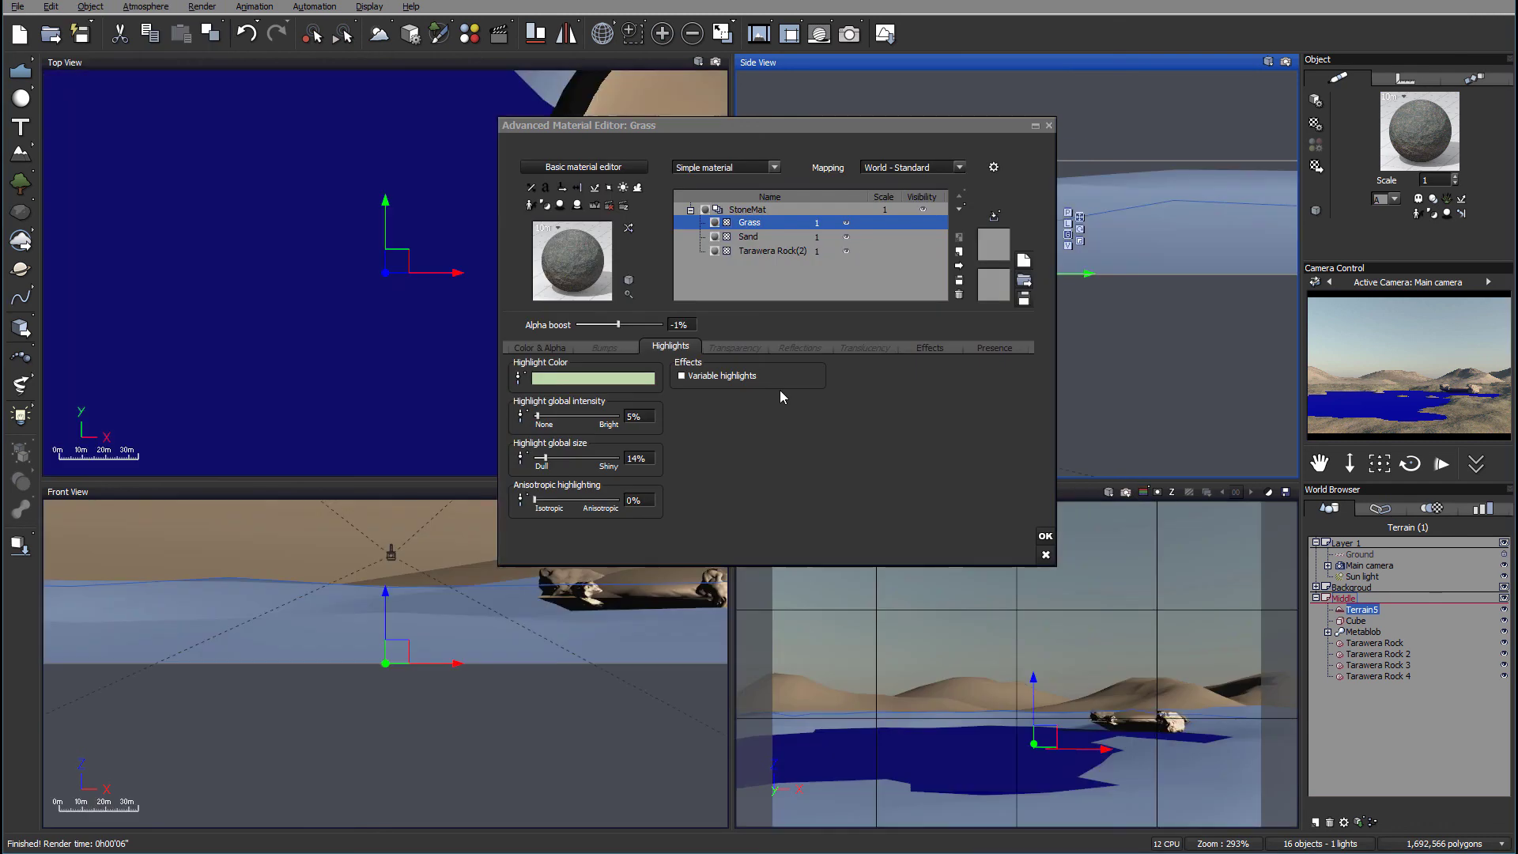
# Step: Set the Tarawera Rock(2) layer's bump depth to -0.5 and close the material editor
pyautogui.doubleClick(763, 251)
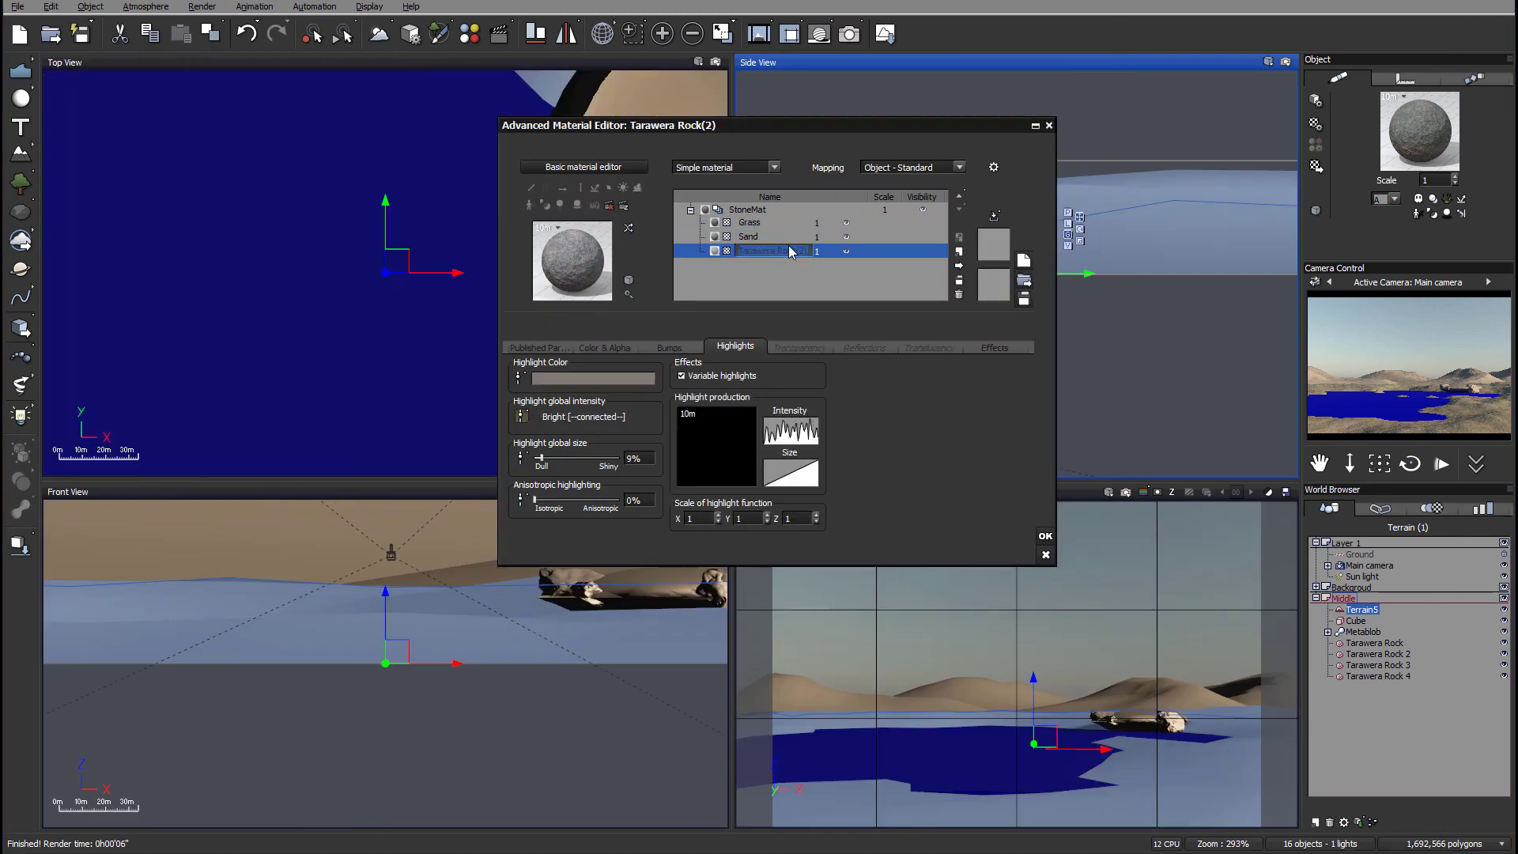
pyautogui.click(656, 348)
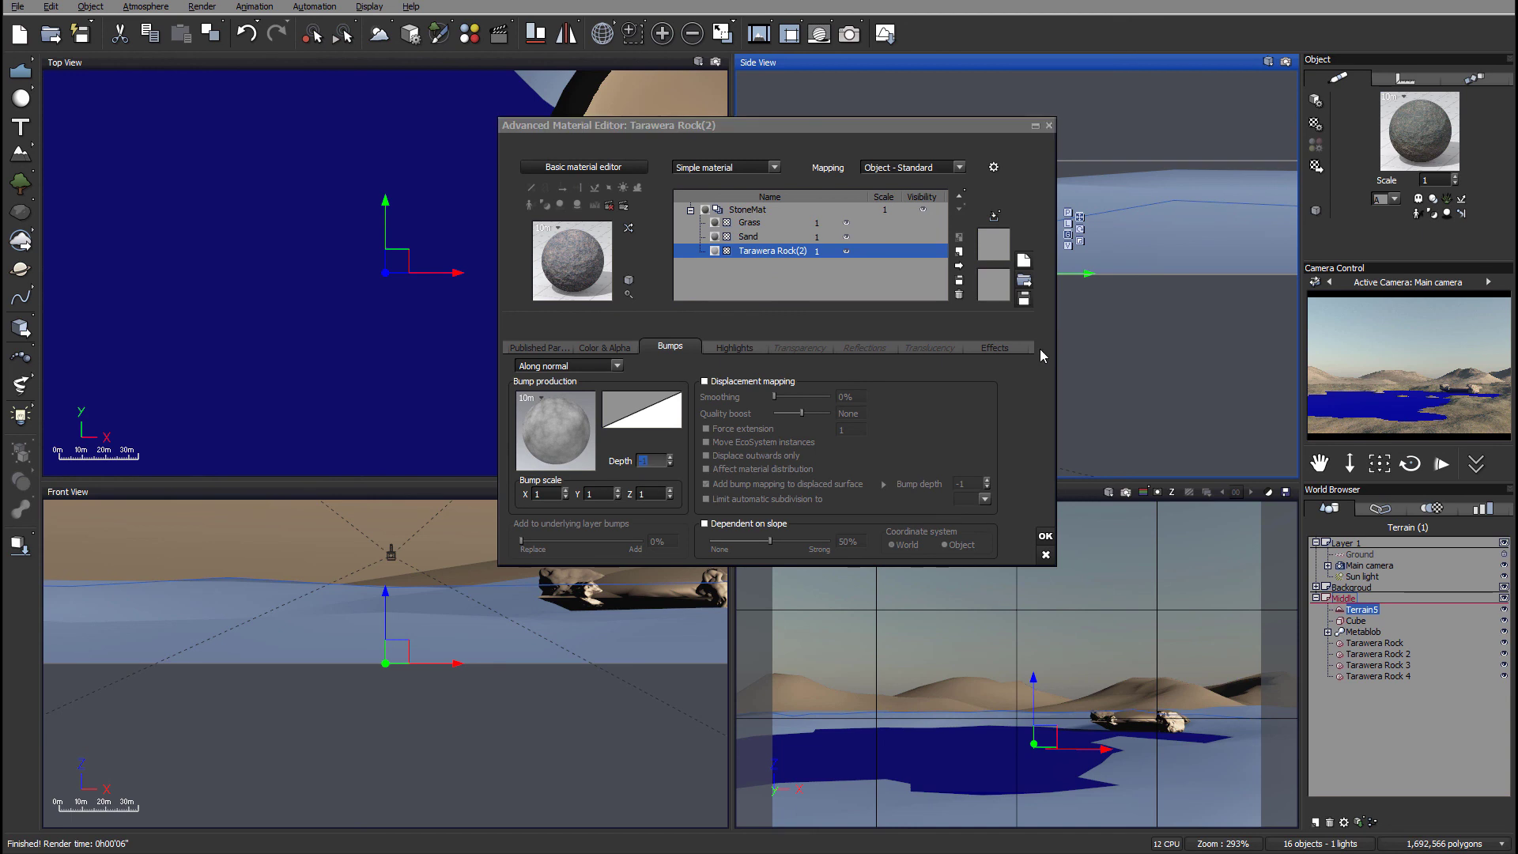
pyautogui.write('-0.5')
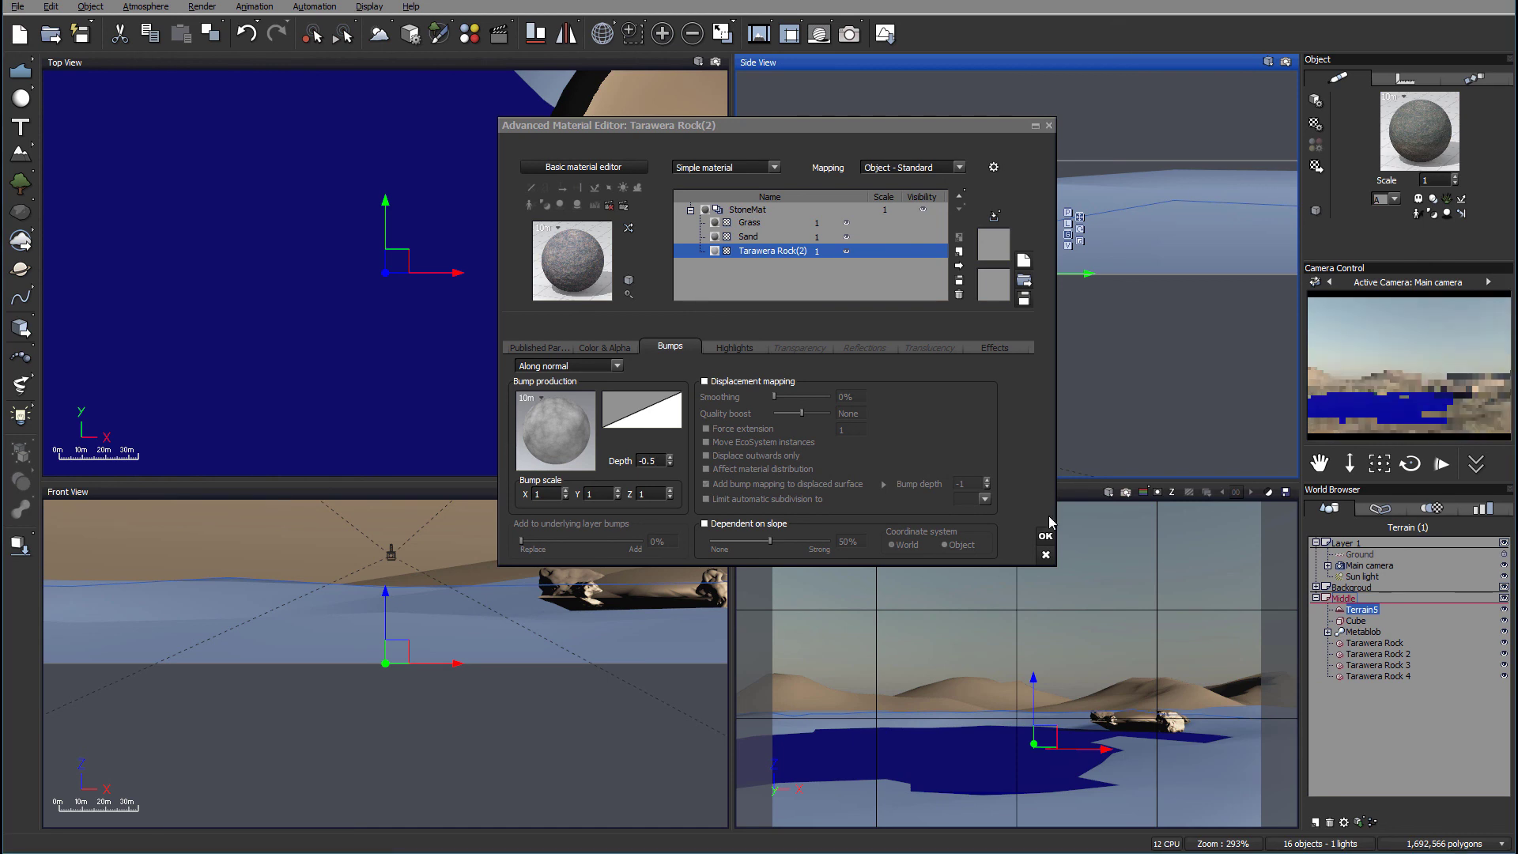
pyautogui.click(1045, 536)
# Step: Render the scene again, dismiss the gamma and post-render dialogs, and close the render display
pyautogui.click(846, 34)
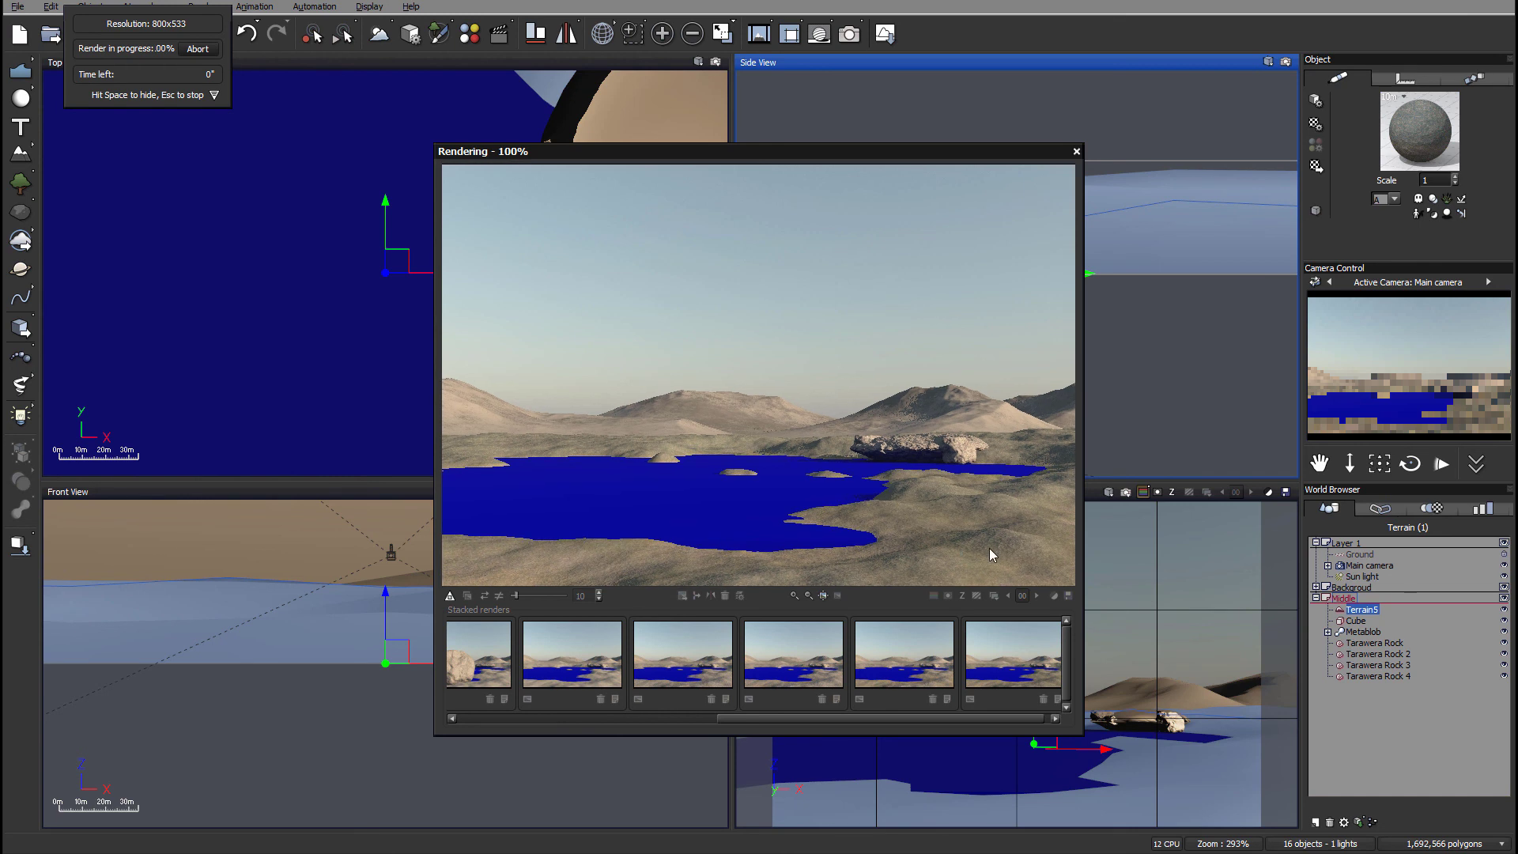
pyautogui.click(1109, 451)
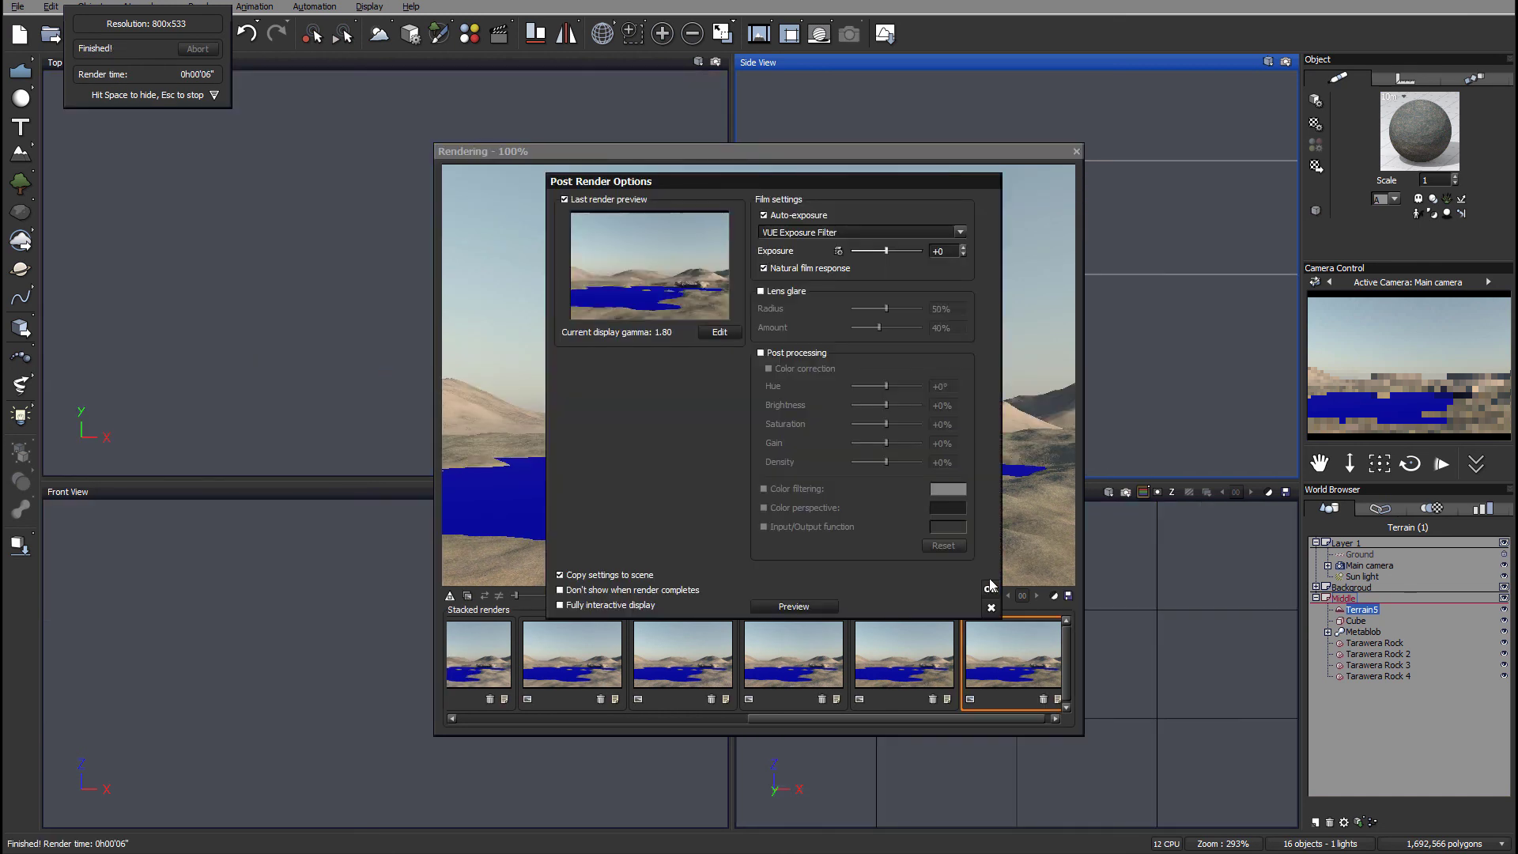
pyautogui.click(988, 590)
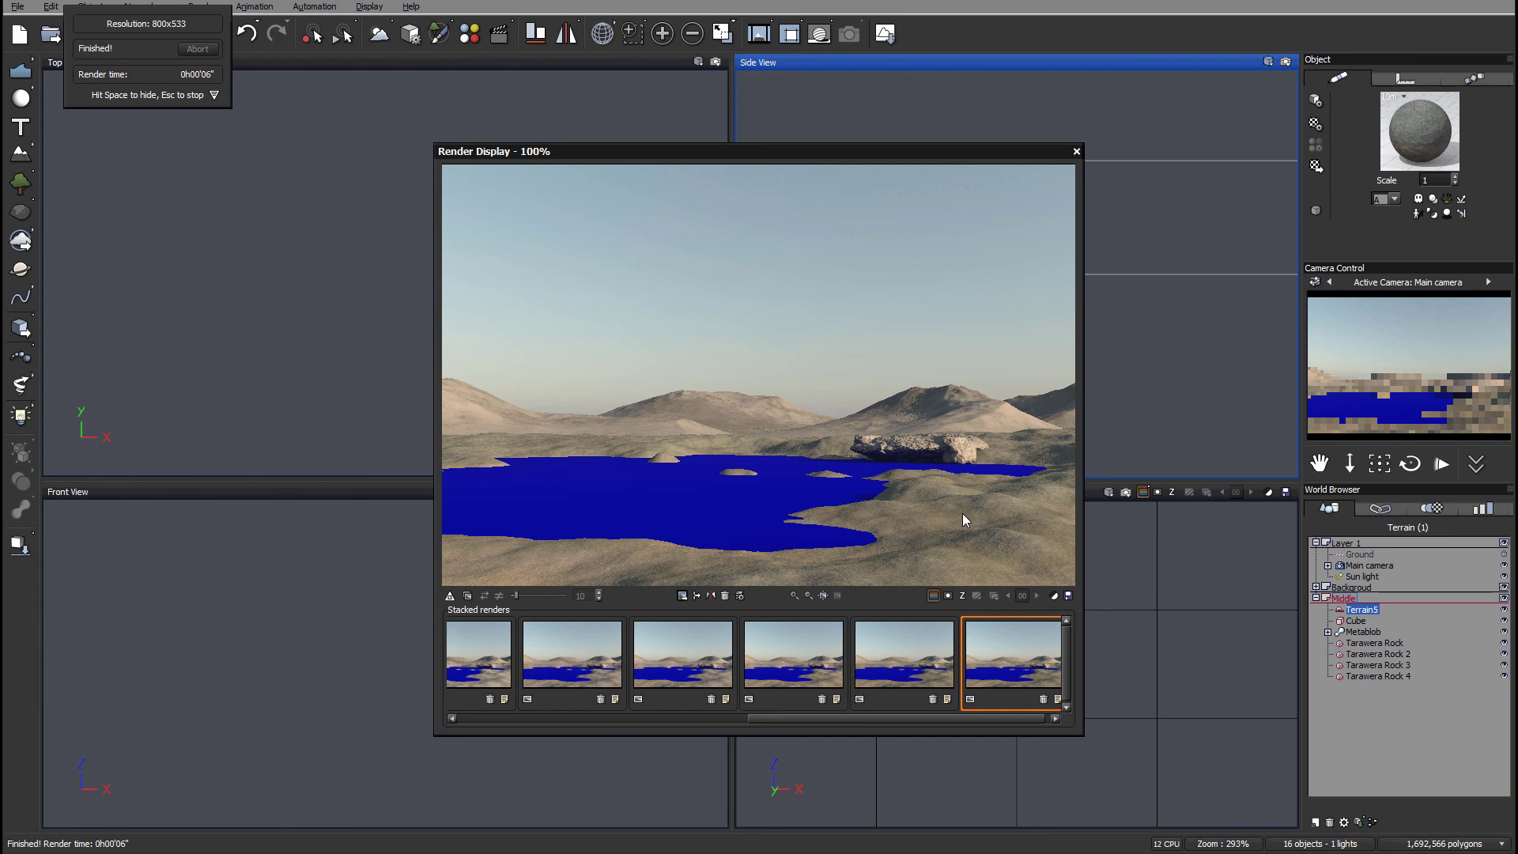
pyautogui.click(1076, 151)
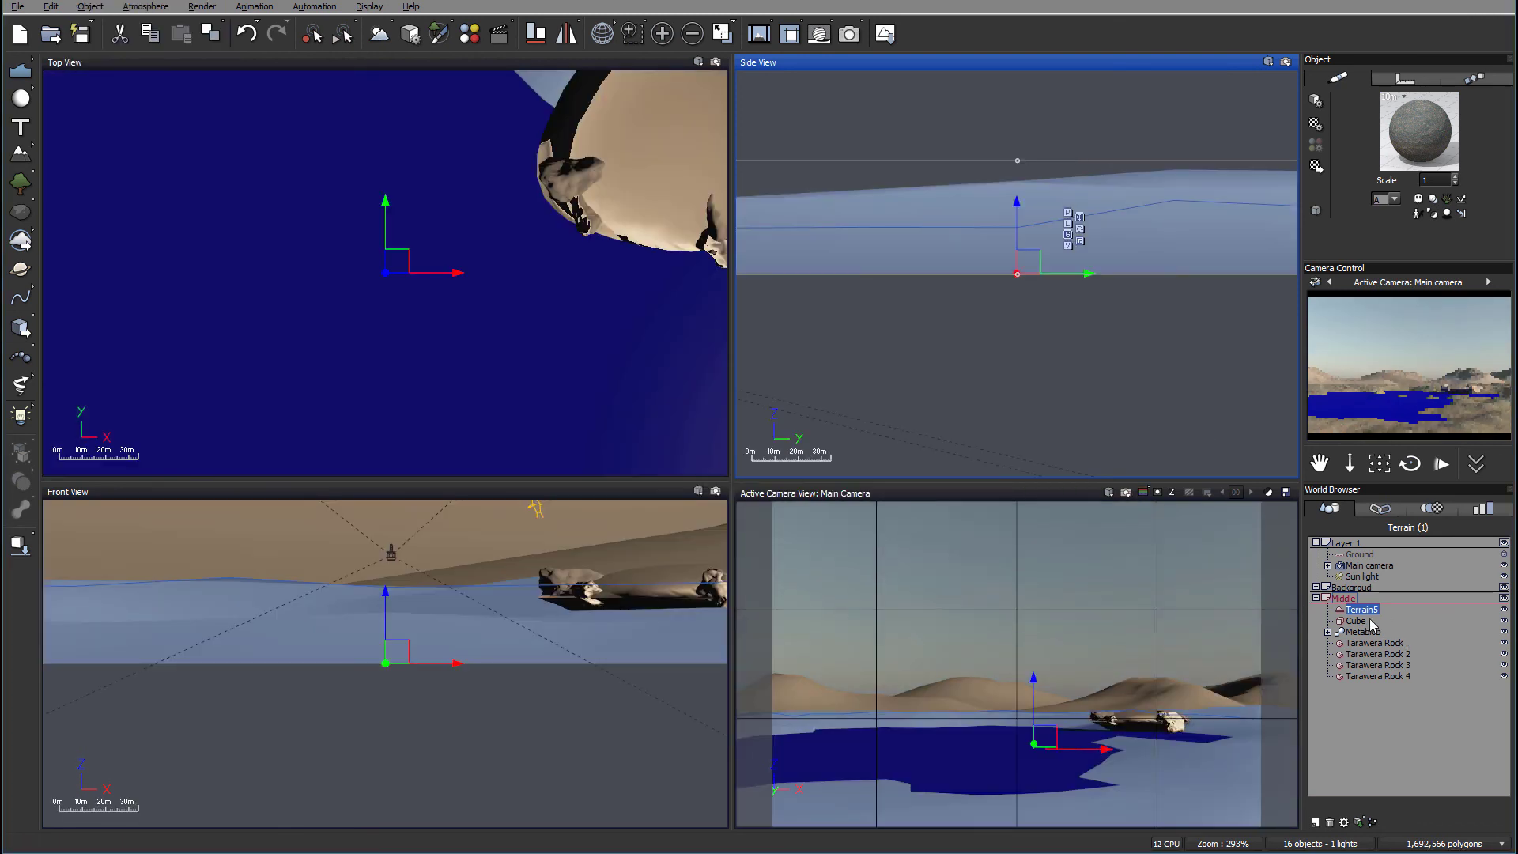
pyautogui.click(1503, 621)
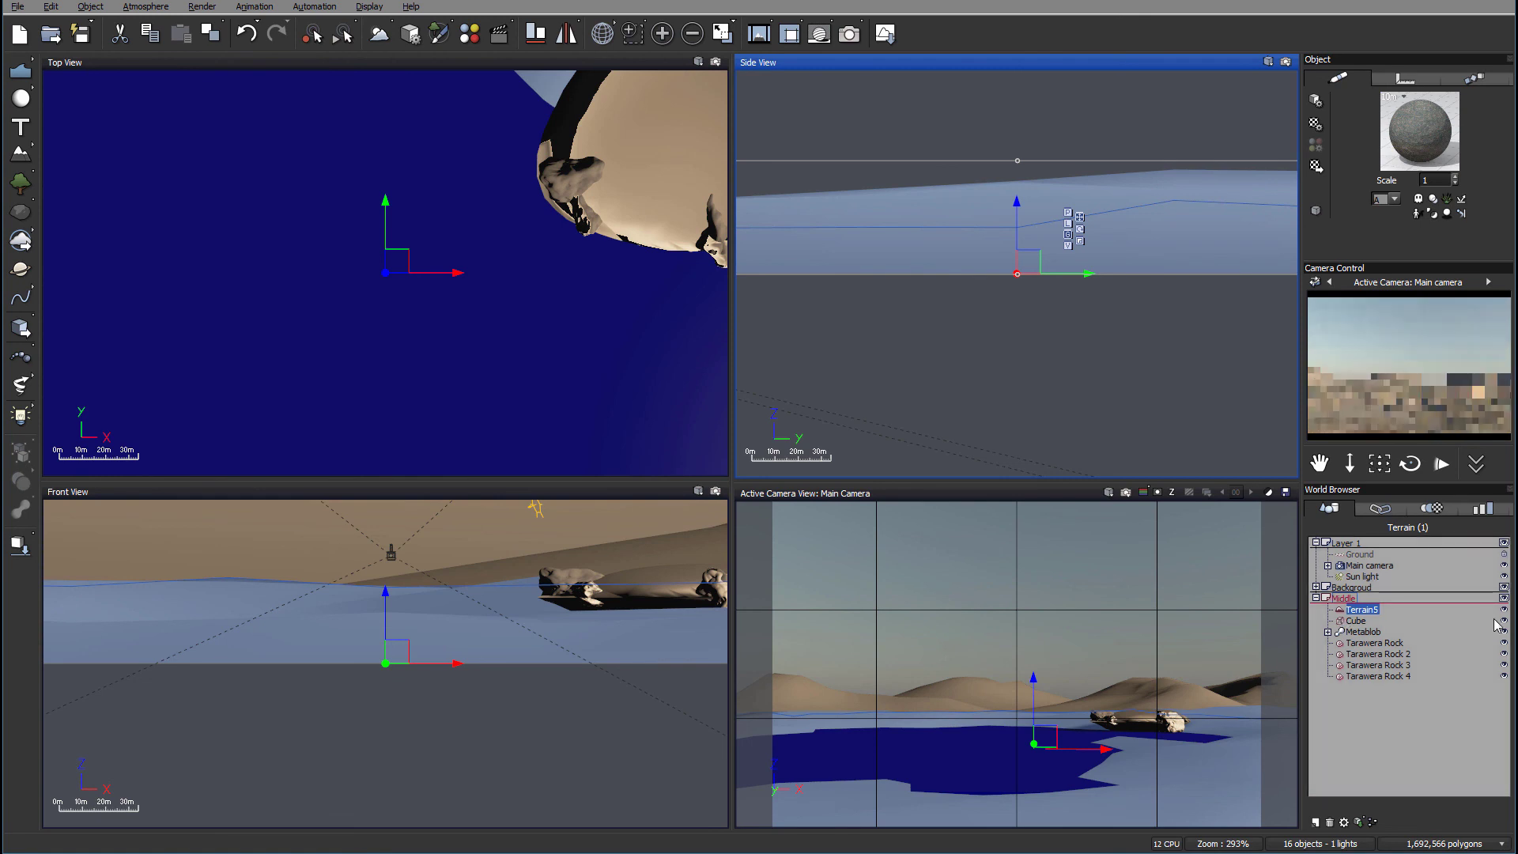
pyautogui.click(1504, 621)
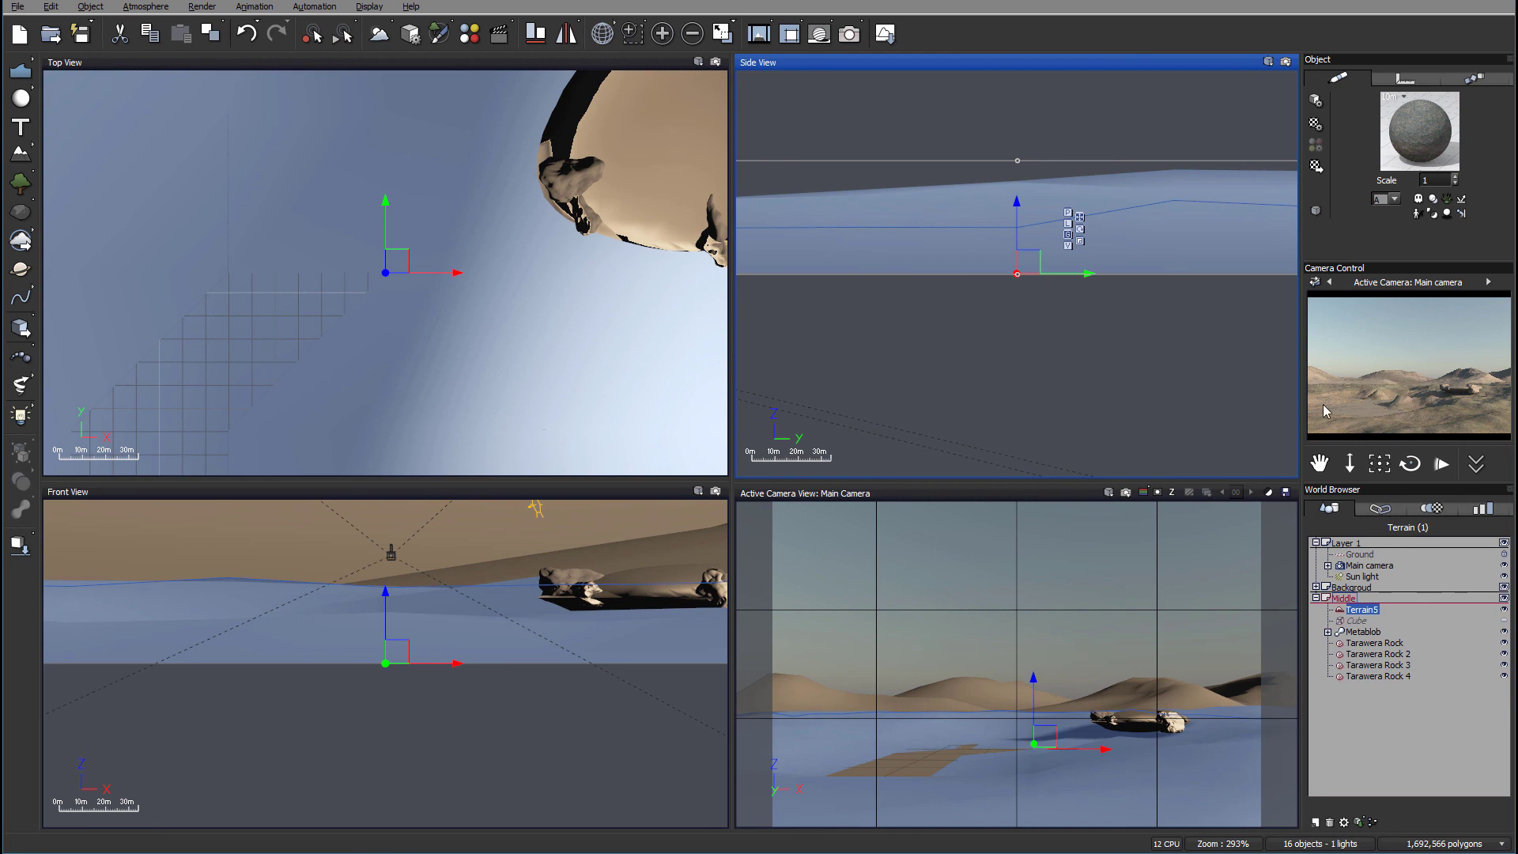
pyautogui.click(1504, 622)
pyautogui.click(1356, 621)
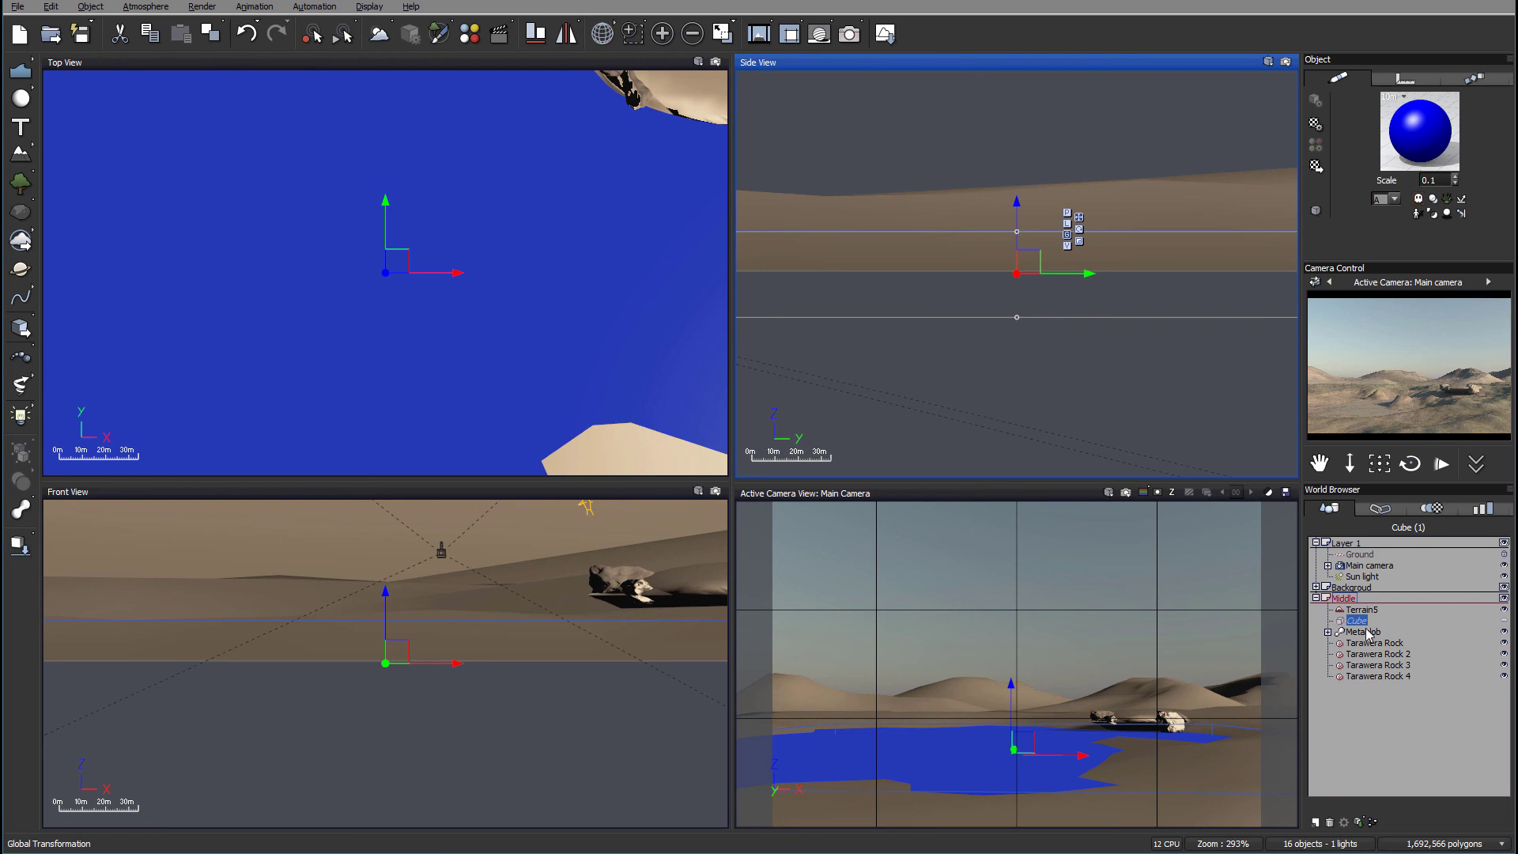